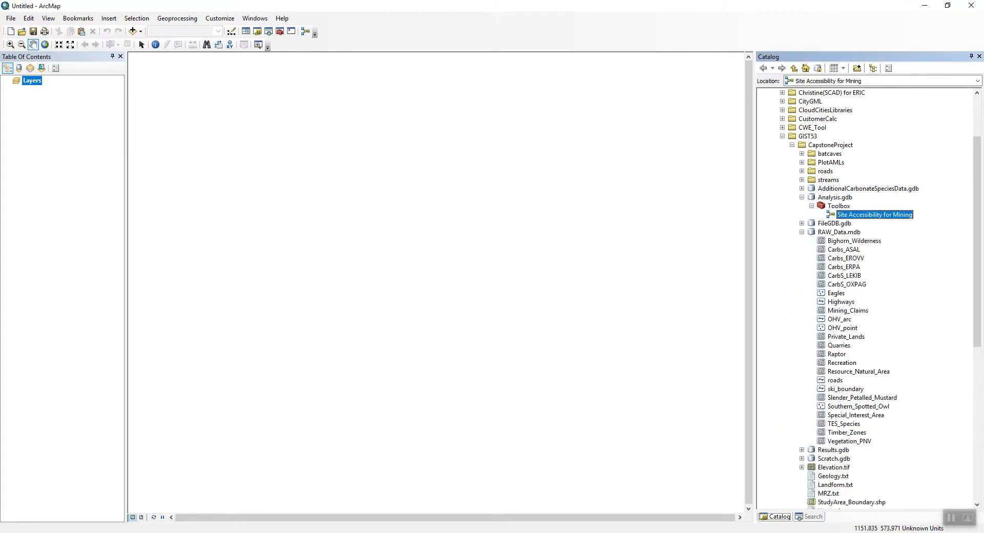
Add the Eagles feature class from RAW_Data.mdb to the map.
{"action": "left_click", "coordinate": [836, 293]}
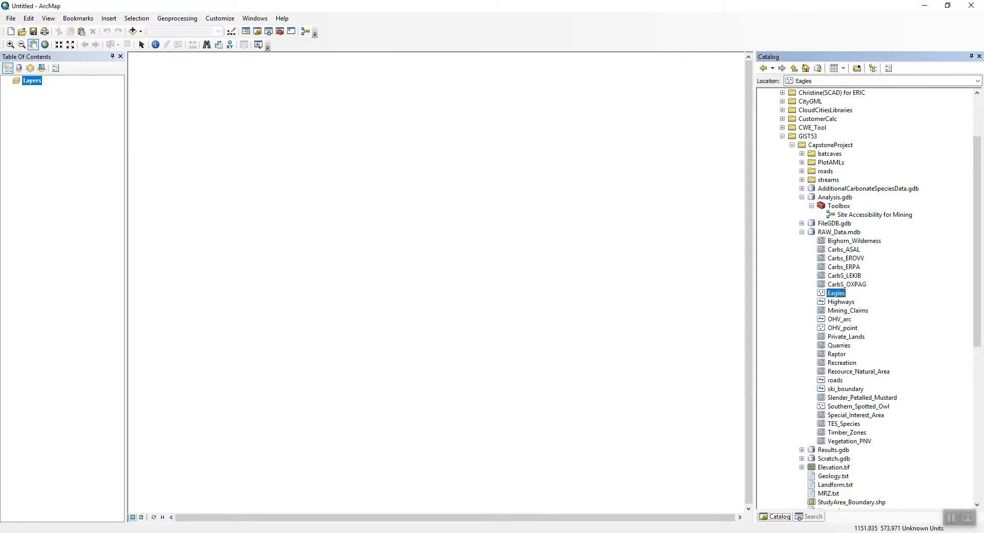
{"action": "left_click_drag", "start_coordinate": [836, 293], "coordinate": [523, 251]}
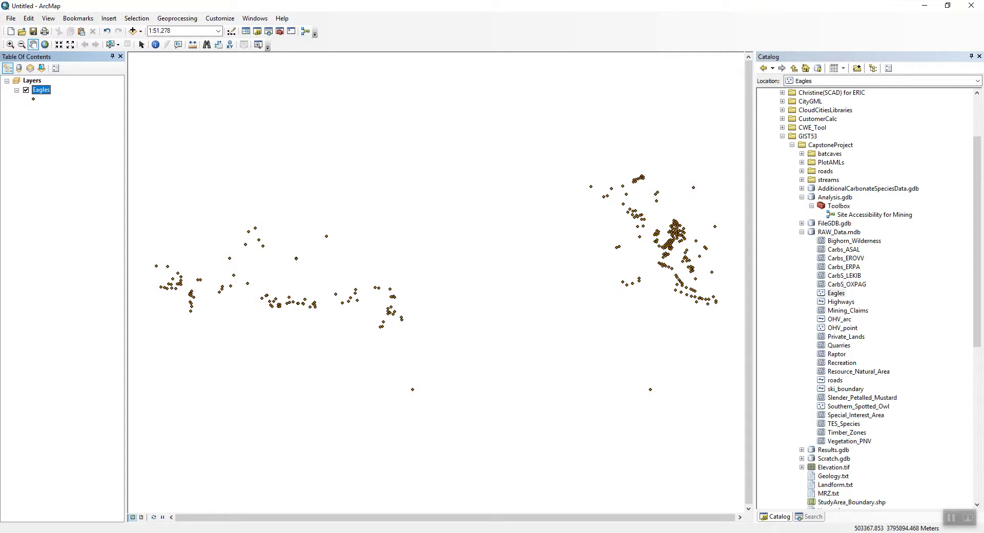
Open the Eagles attribute table and enlarge its window.
{"action": "right_click", "coordinate": [41, 89]}
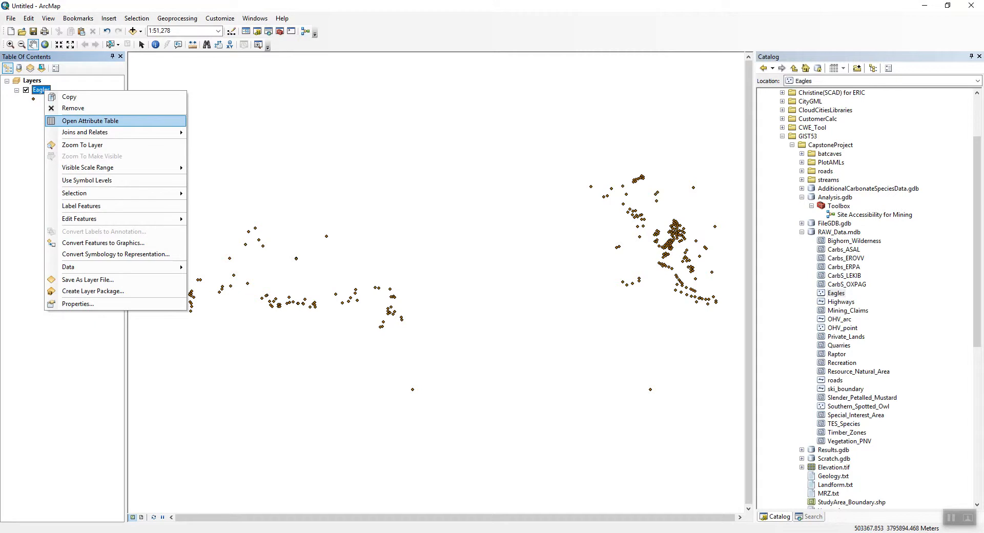
{"action": "left_click", "coordinate": [77, 122]}
{"action": "left_click_drag", "start_coordinate": [667, 91], "coordinate": [252, 92]}
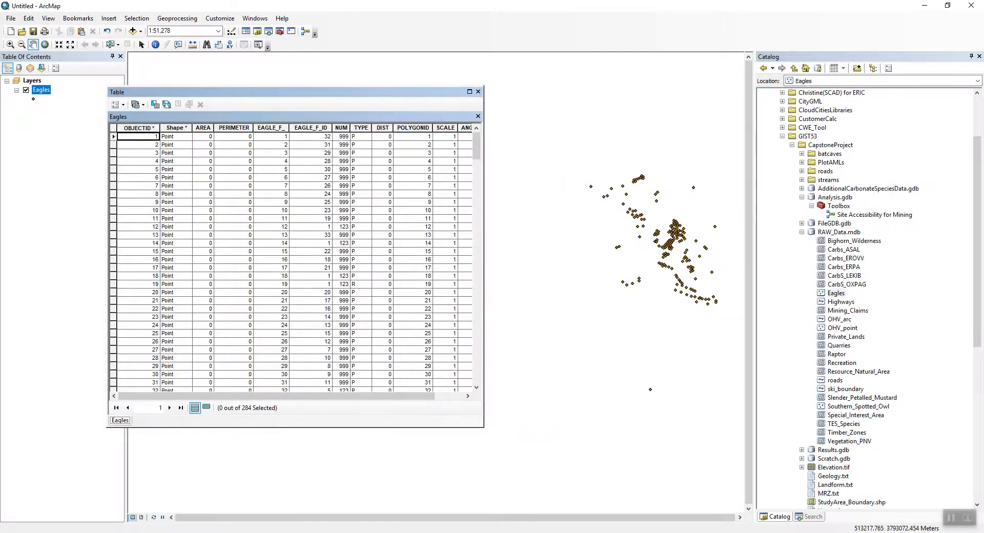
{"action": "left_click_drag", "start_coordinate": [483, 427], "coordinate": [717, 502]}
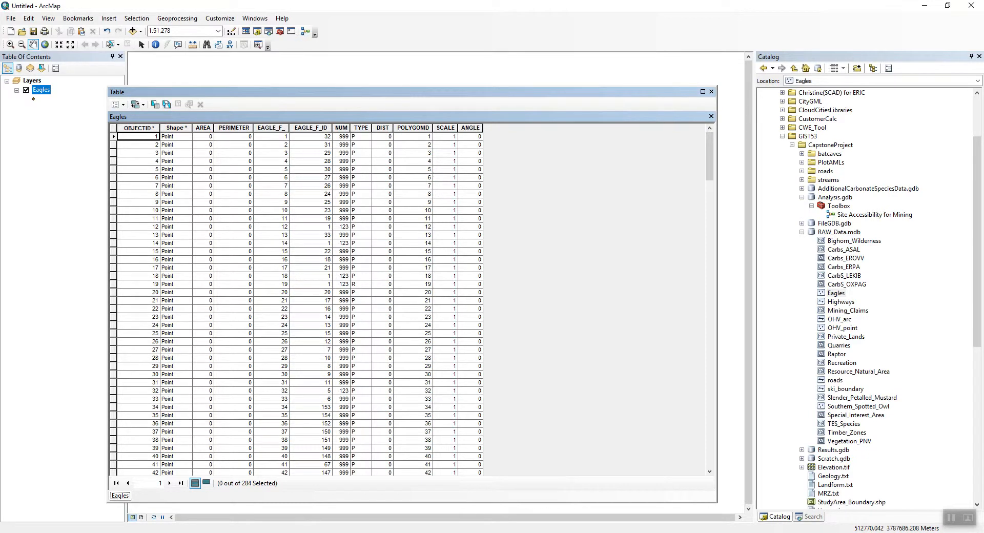
Sort the Eagles table by the NUM field descending, then ascending.
{"action": "right_click", "coordinate": [341, 128]}
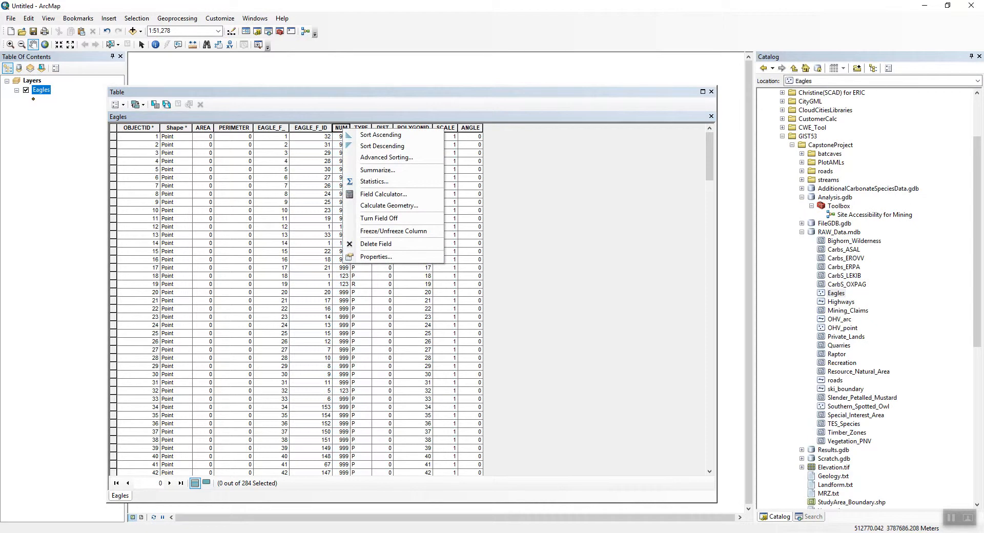
{"action": "left_click", "coordinate": [381, 146]}
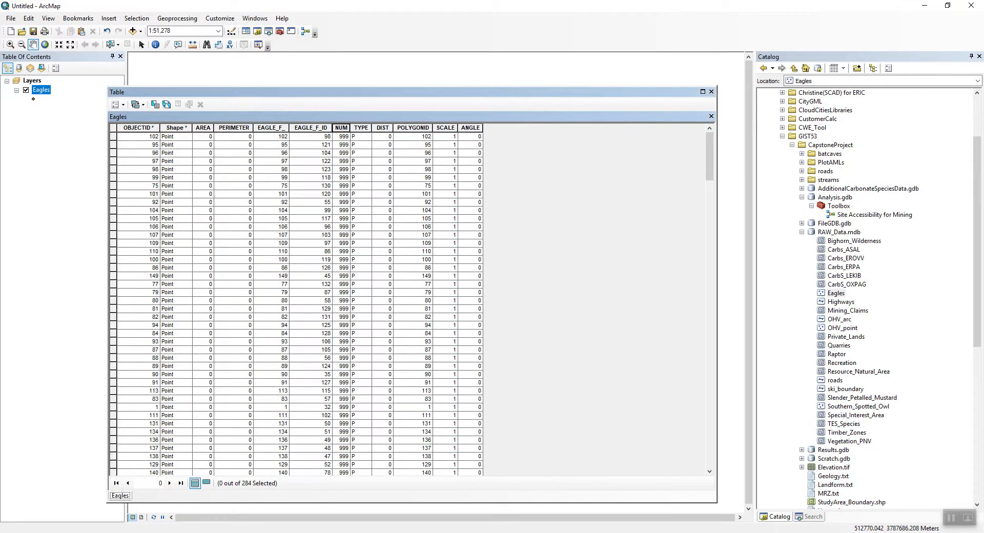
{"action": "right_click", "coordinate": [342, 127]}
{"action": "left_click", "coordinate": [382, 132]}
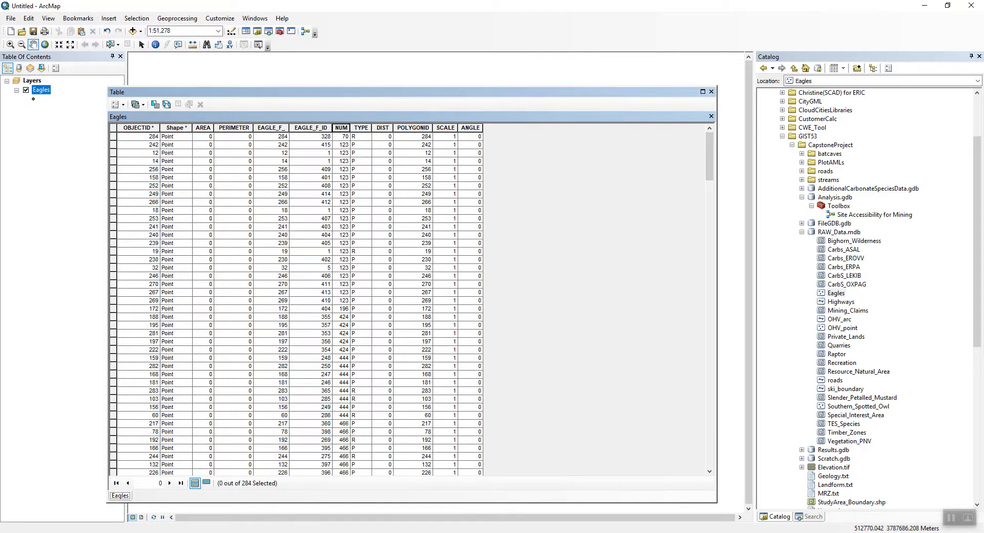
Browse the sorted records, highlight the TYPE field, and close the attribute table.
{"action": "scroll", "coordinate": [409, 303], "scroll_direction": "down", "scroll_amount": 5}
{"action": "scroll", "coordinate": [410, 302], "scroll_direction": "down", "scroll_amount": 20}
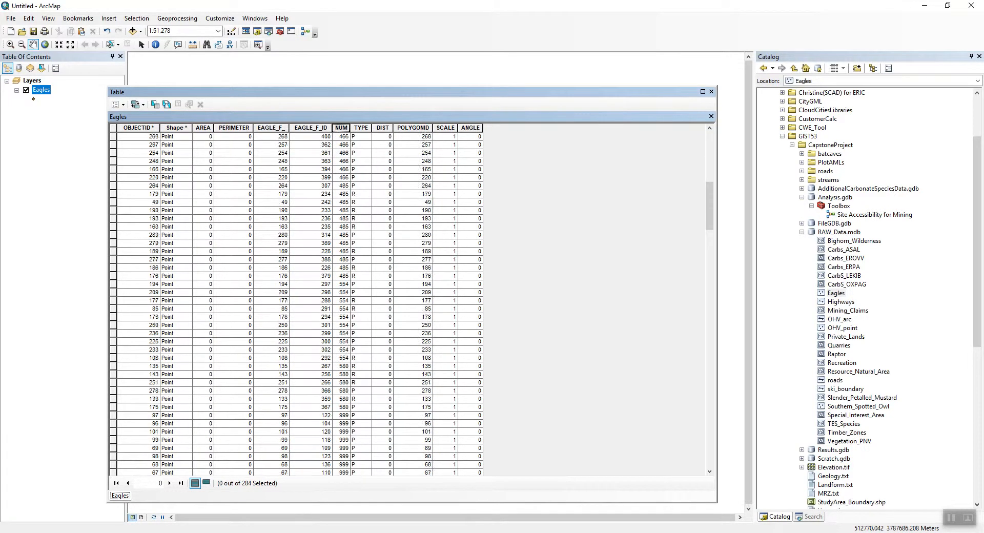
{"action": "scroll", "coordinate": [409, 302], "scroll_direction": "up", "scroll_amount": 20}
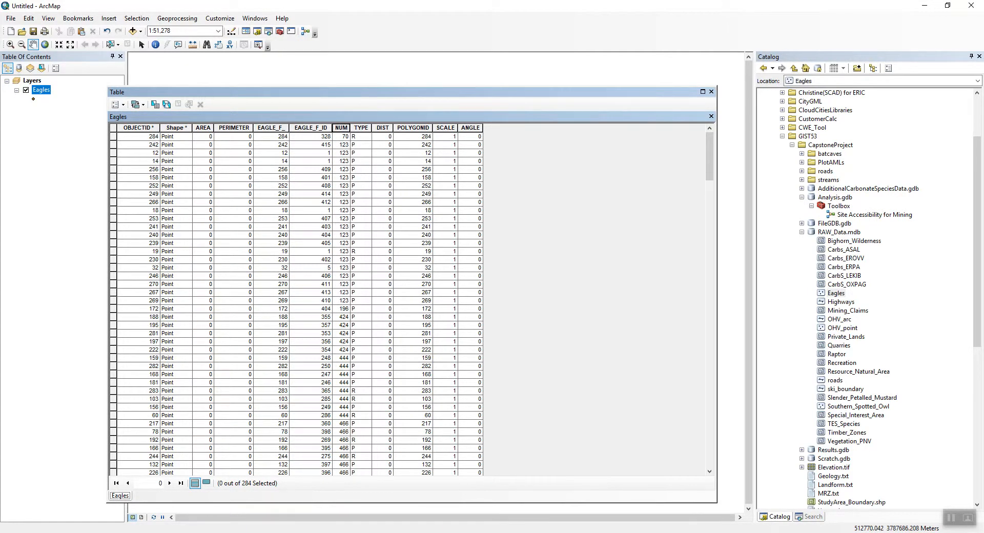
{"action": "left_click", "coordinate": [361, 127]}
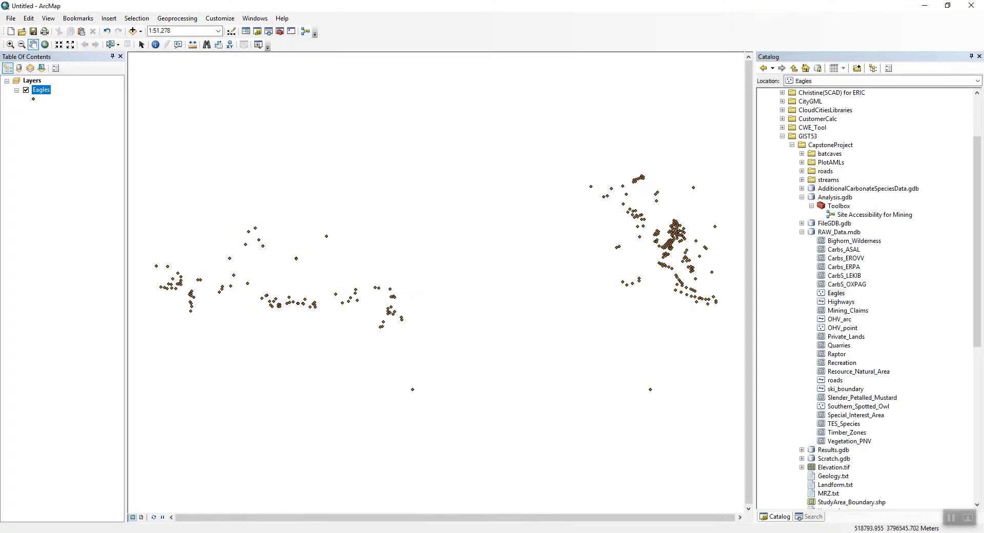
{"action": "left_click", "coordinate": [711, 91]}
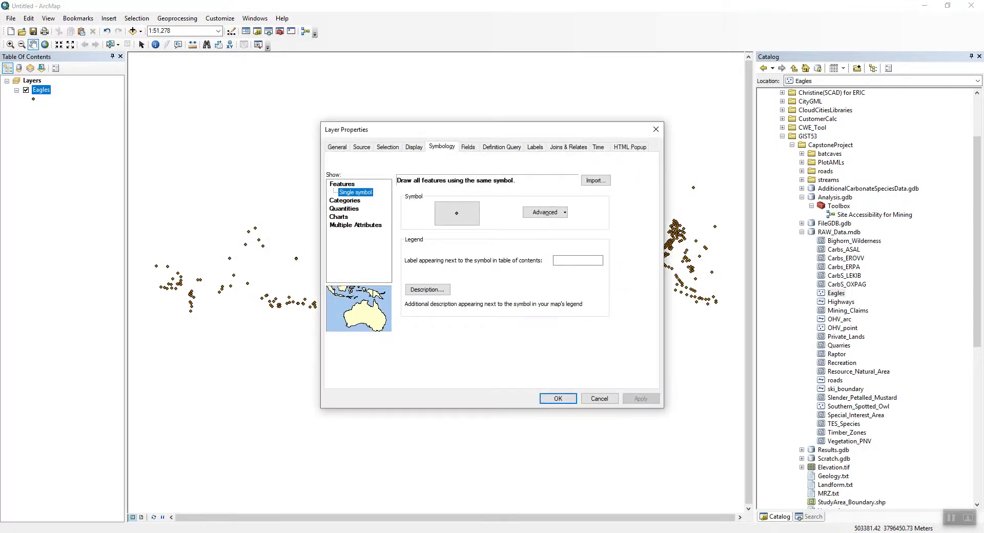
Symbolize the Eagles layer by unique values of the TYPE field, adding all values.
{"action": "left_click", "coordinate": [345, 200]}
{"action": "left_click", "coordinate": [493, 200]}
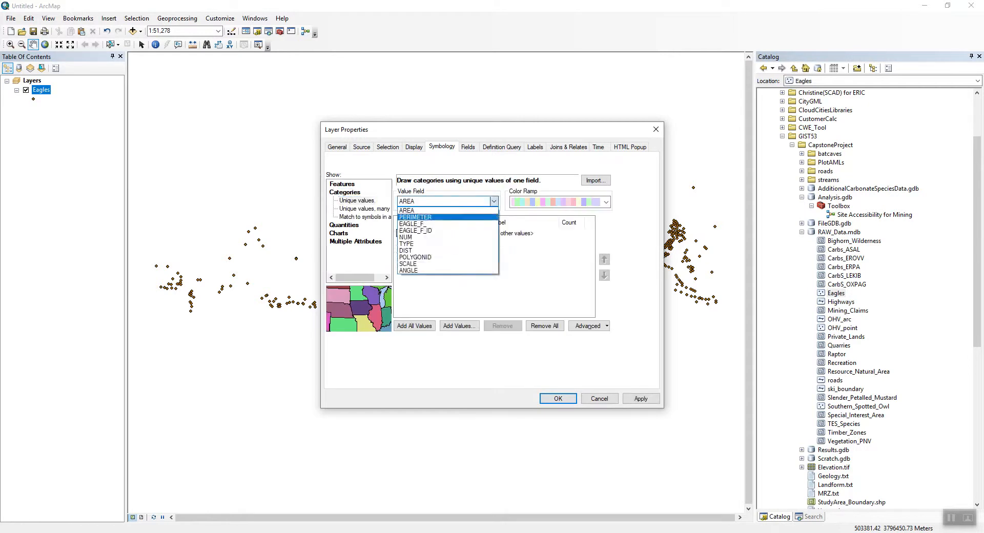
{"action": "left_click", "coordinate": [430, 243]}
{"action": "left_click", "coordinate": [558, 399]}
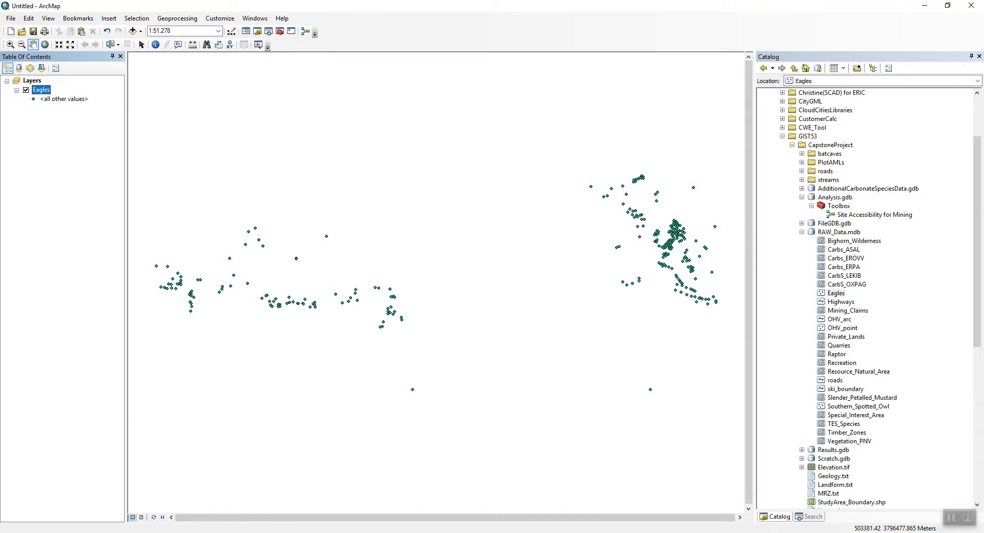
{"action": "right_click", "coordinate": [42, 90]}
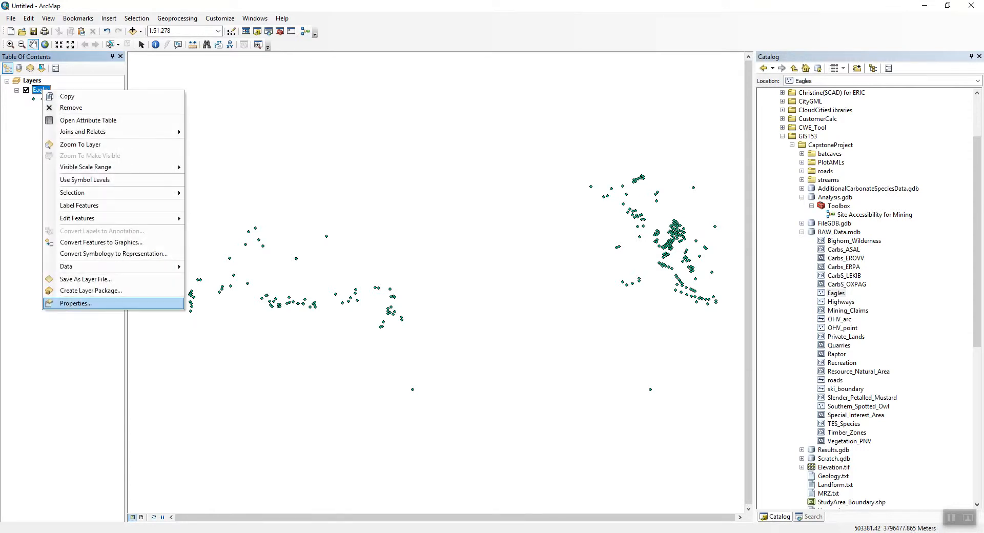
{"action": "left_click", "coordinate": [63, 304]}
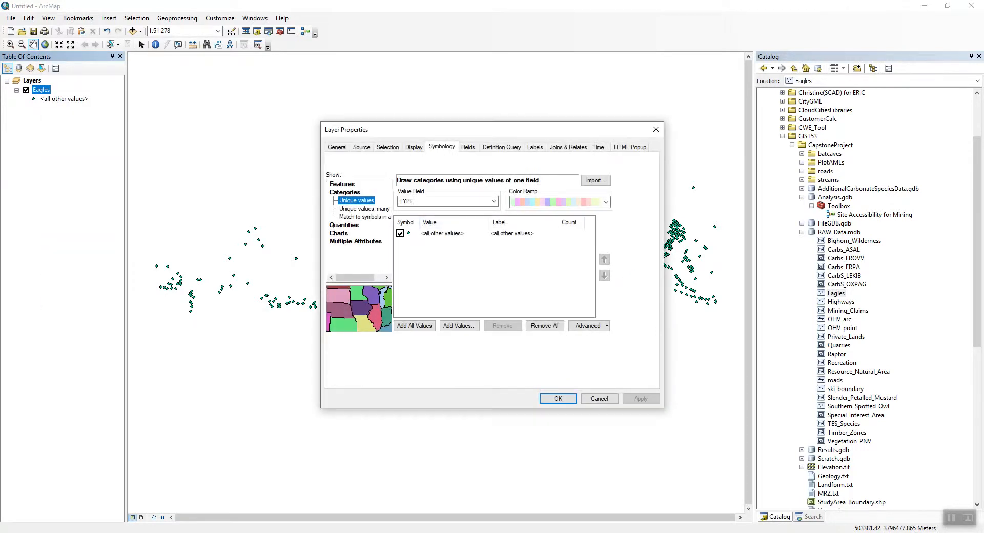
{"action": "left_click", "coordinate": [414, 326]}
{"action": "left_click", "coordinate": [640, 398]}
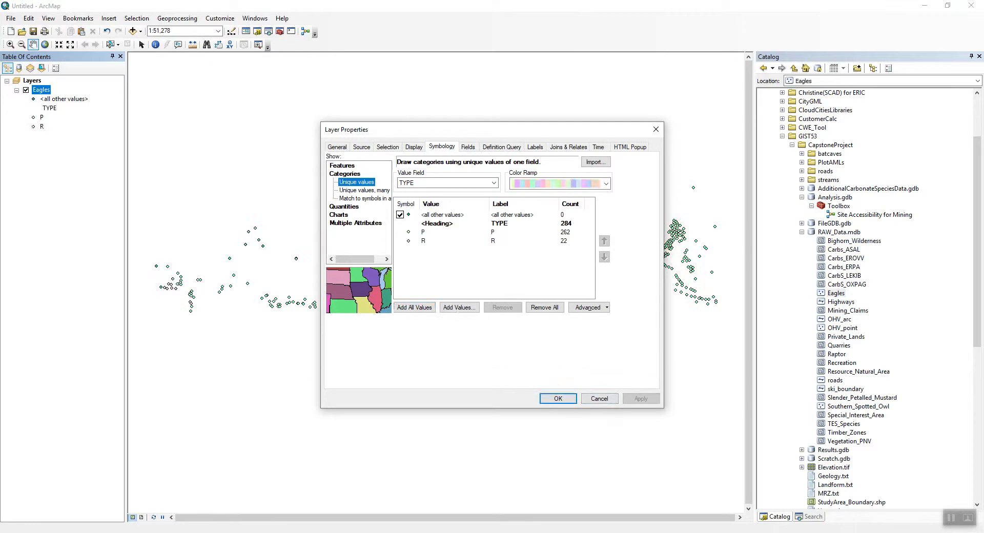
{"action": "left_click", "coordinate": [558, 398]}
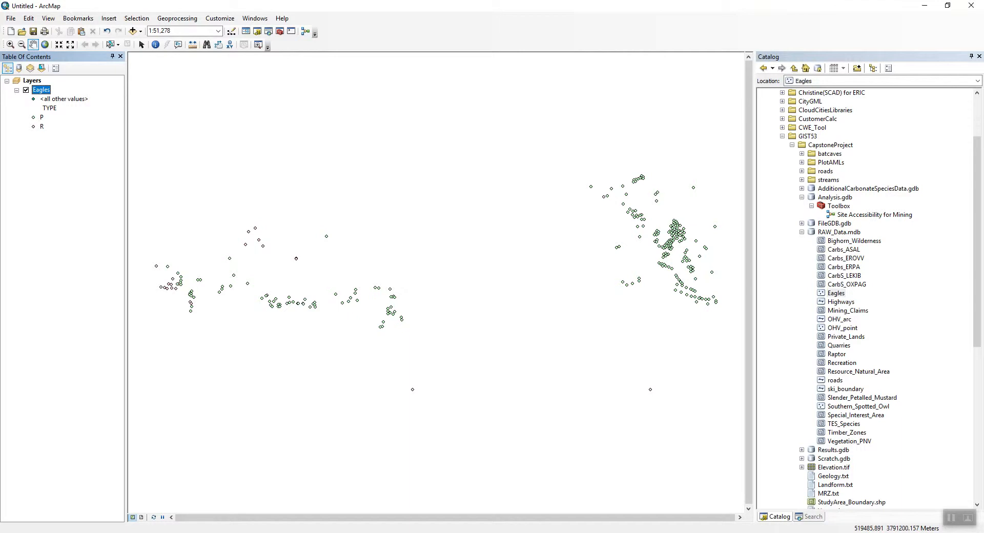
Add the Lakes feature class from FileGDB.gdb to the map.
{"action": "left_click", "coordinate": [802, 224]}
{"action": "left_click_drag", "start_coordinate": [835, 241], "coordinate": [487, 277]}
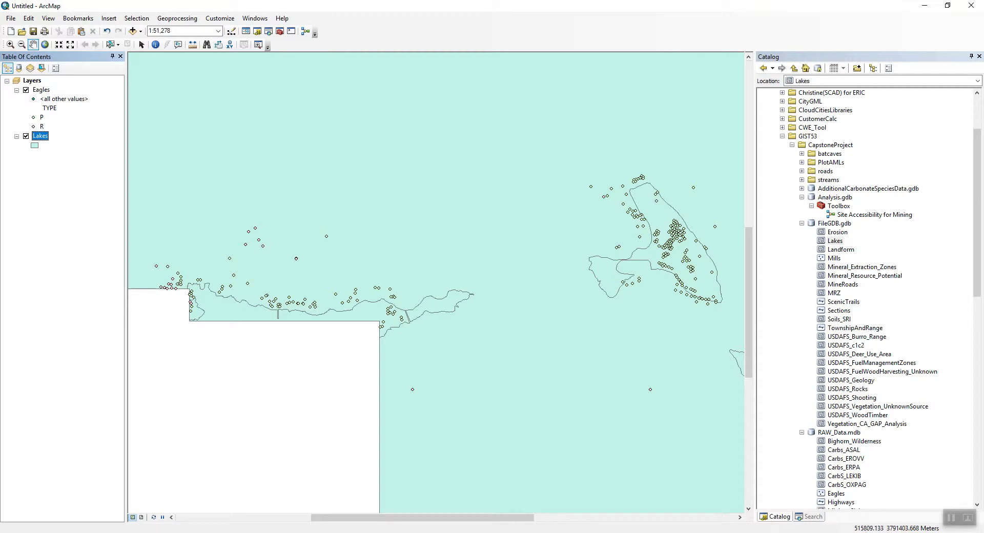
Open the Lakes attribute table to review its fields, then close it.
{"action": "right_click", "coordinate": [40, 136]}
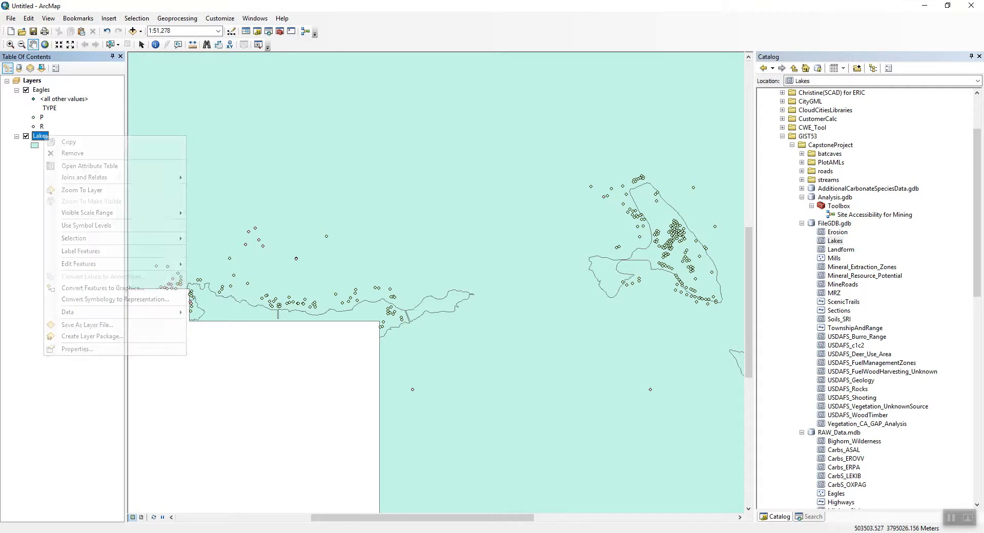
{"action": "left_click", "coordinate": [76, 165]}
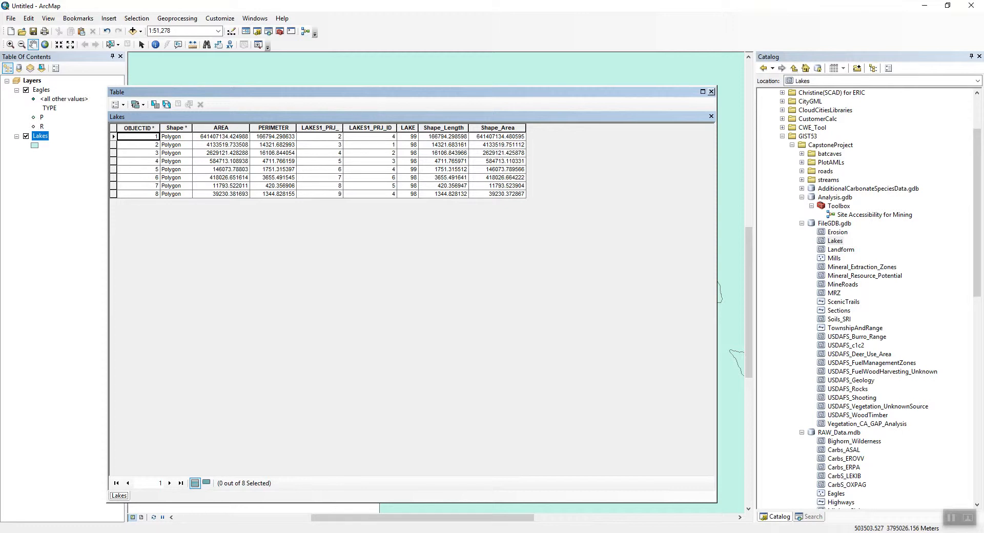
{"action": "left_click", "coordinate": [711, 92]}
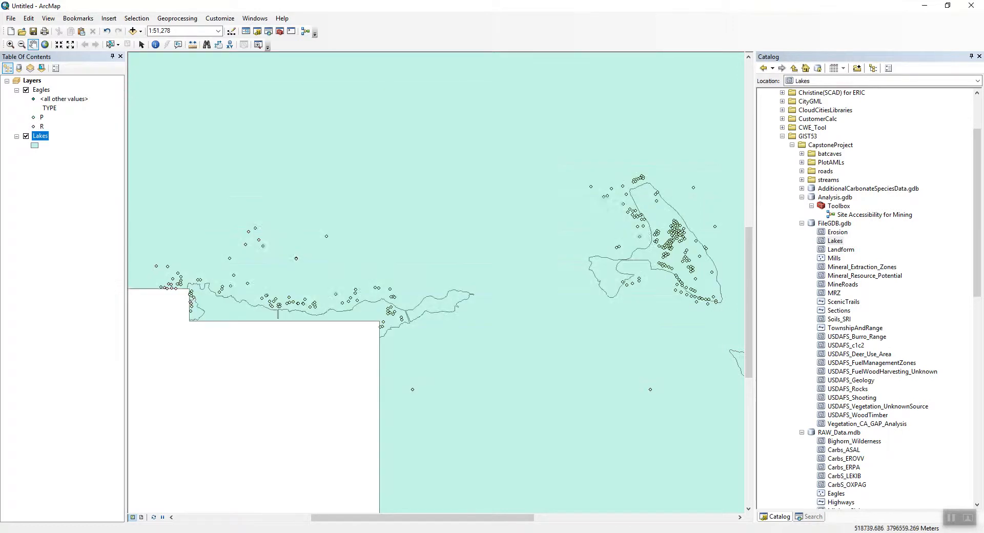
Symbolize the Lakes layer by unique values of the LAKE field, adding all values and applying.
{"action": "right_click", "coordinate": [41, 135]}
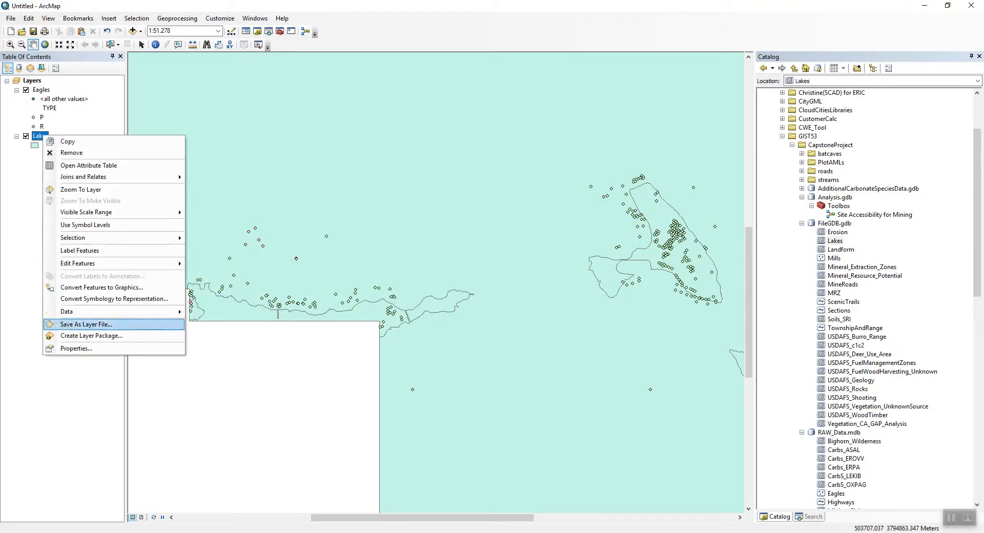
{"action": "left_click", "coordinate": [61, 349]}
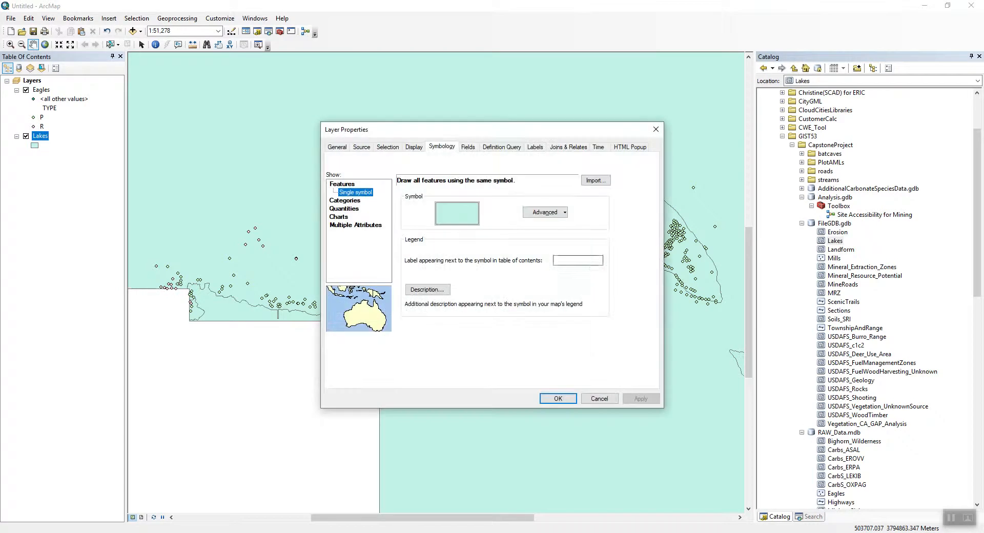
{"action": "left_click", "coordinate": [344, 201]}
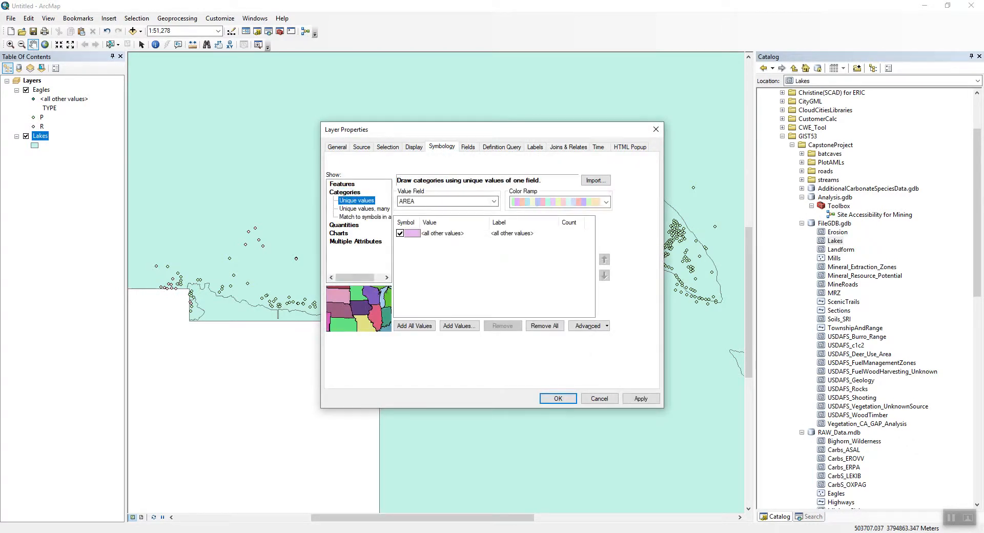
{"action": "left_click", "coordinate": [494, 202]}
{"action": "left_click", "coordinate": [407, 237]}
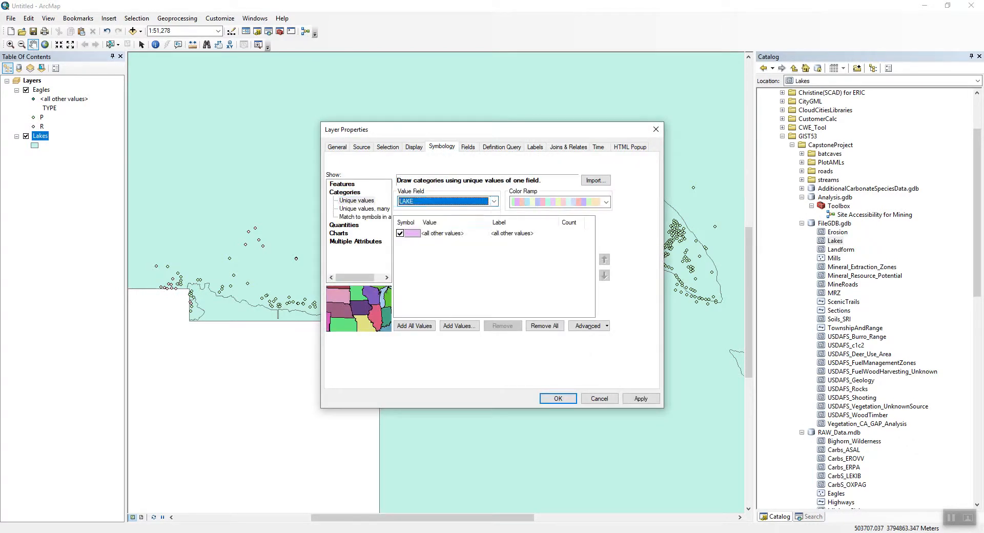
{"action": "left_click", "coordinate": [414, 326]}
{"action": "left_click", "coordinate": [641, 399]}
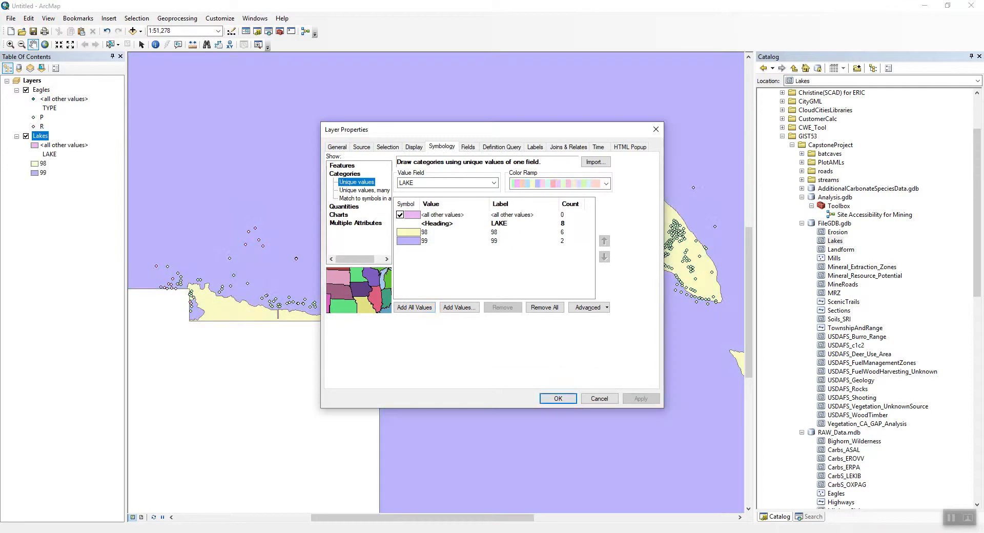
Change the symbol of the Lakes 98 category to the Lake fill.
{"action": "double_click", "coordinate": [409, 232]}
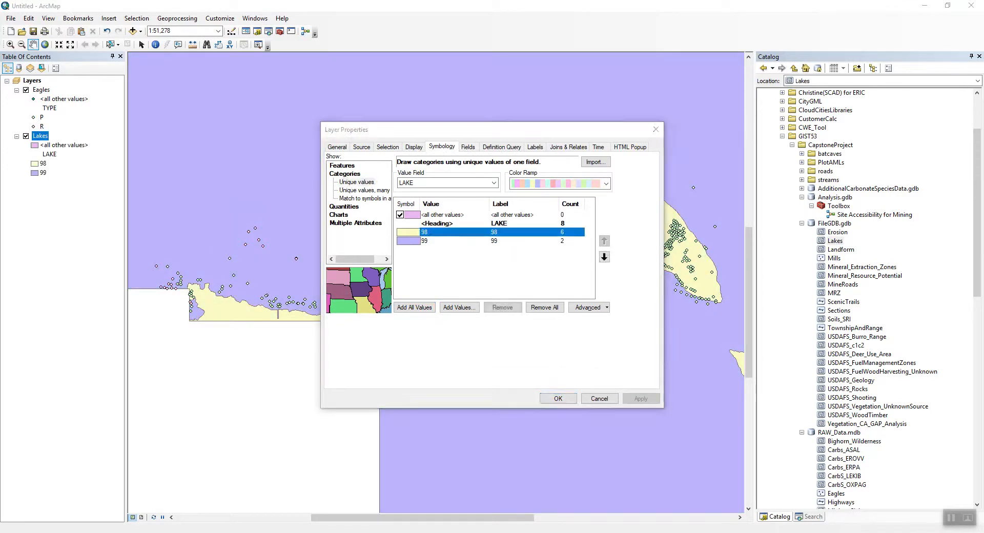
{"action": "left_click", "coordinate": [292, 279]}
{"action": "left_click", "coordinate": [414, 406]}
Change the symbol of the Lakes 99 category to the Beige fill and apply the symbology.
{"action": "double_click", "coordinate": [408, 241]}
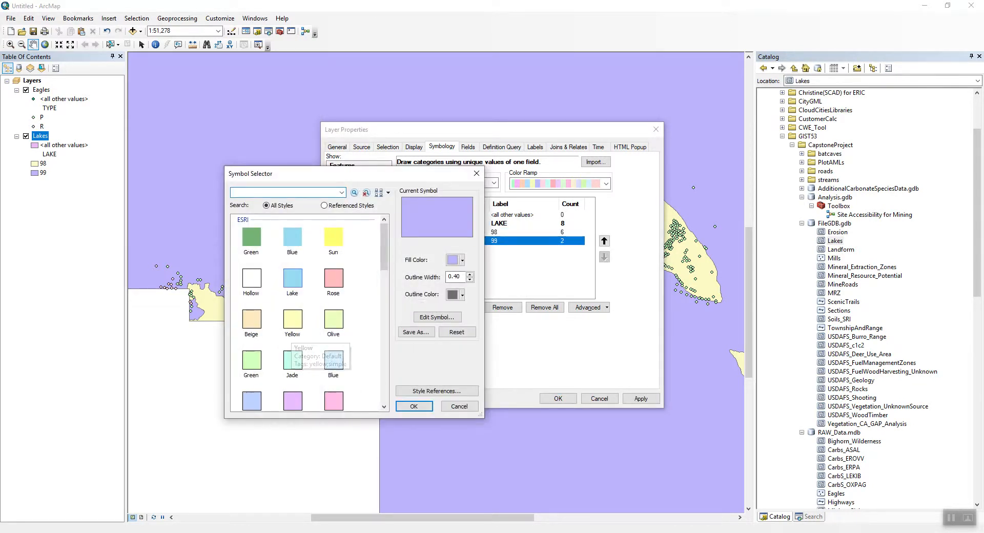
{"action": "left_click", "coordinate": [252, 319]}
{"action": "left_click", "coordinate": [414, 406]}
{"action": "left_click", "coordinate": [640, 398]}
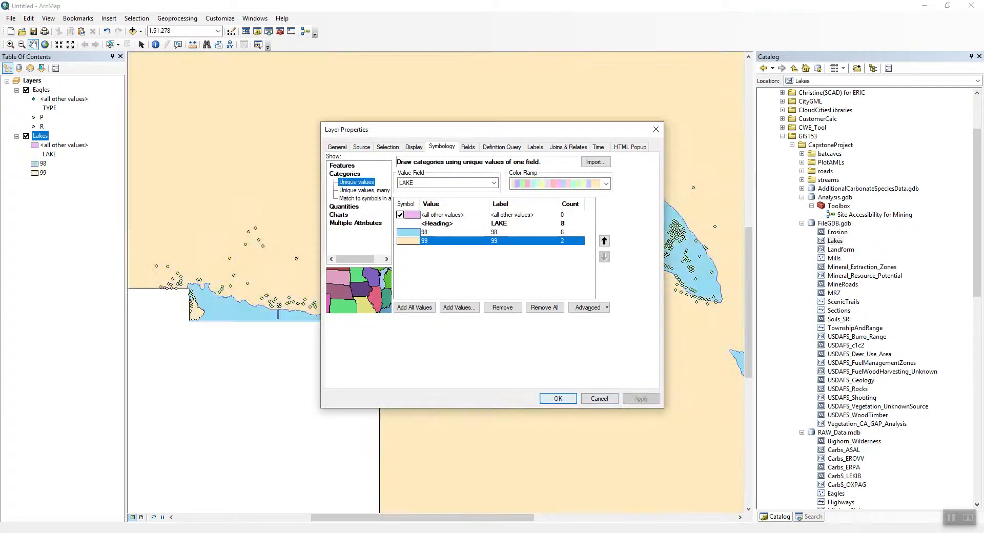
{"action": "key", "text": "Return"}
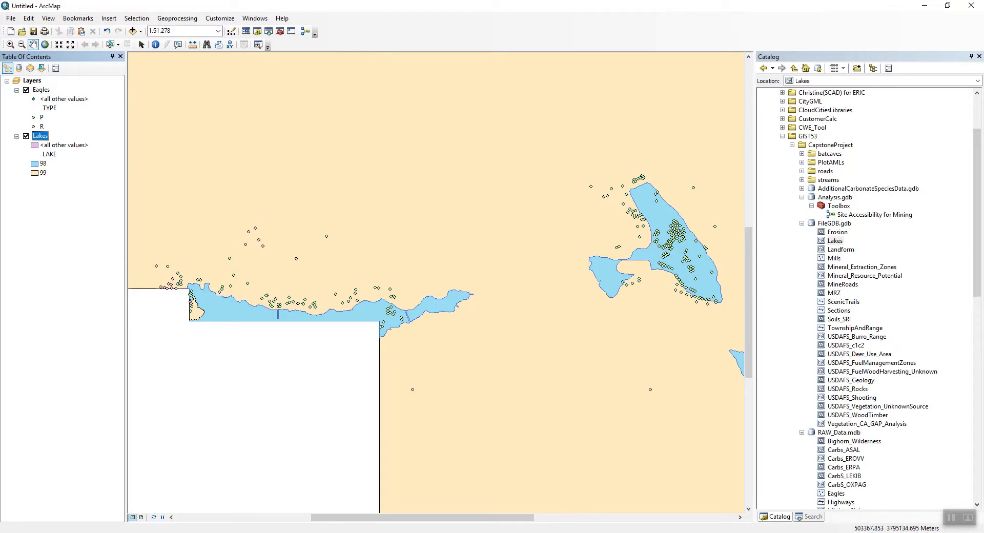
Change the Eagles R category symbol to a yellow-green Circle 1 marker at a slightly larger size.
{"action": "right_click", "coordinate": [41, 90]}
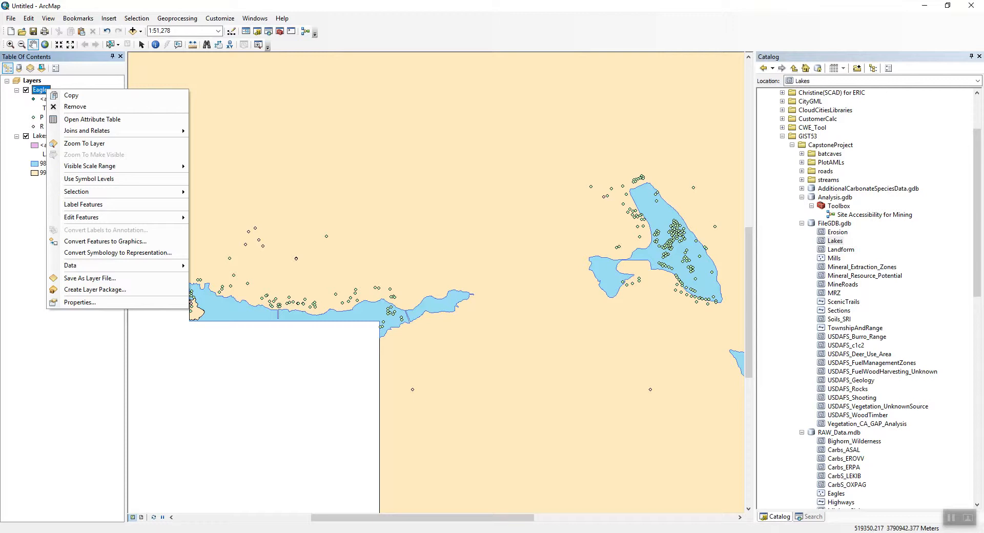
{"action": "left_click_drag", "start_coordinate": [718, 309], "coordinate": [527, 284]}
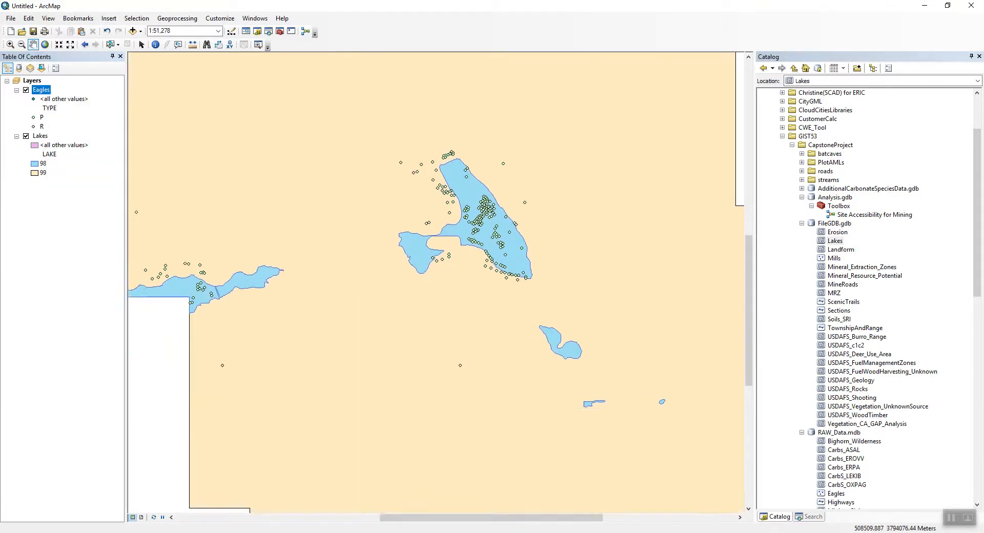
{"action": "left_click_drag", "start_coordinate": [153, 261], "coordinate": [408, 315]}
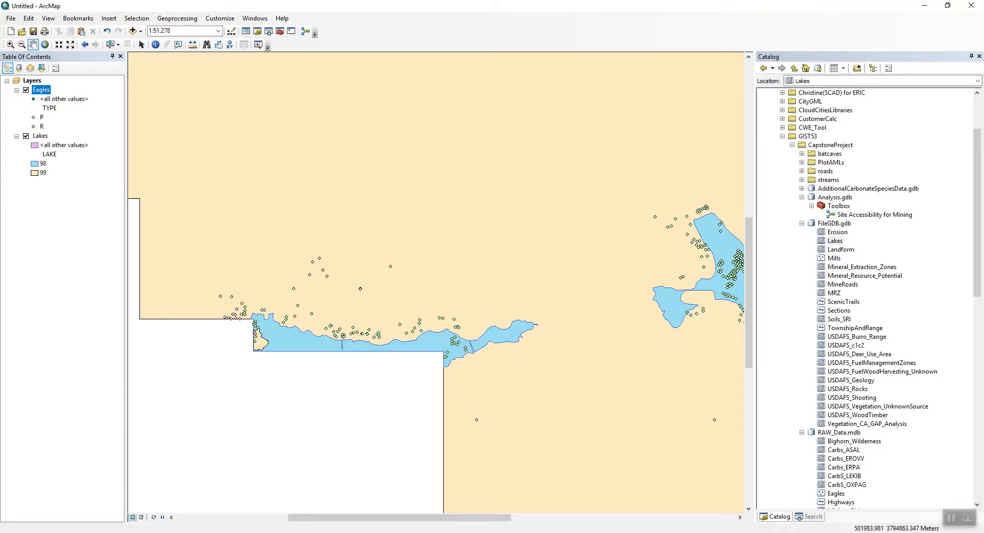
{"action": "left_click", "coordinate": [34, 127]}
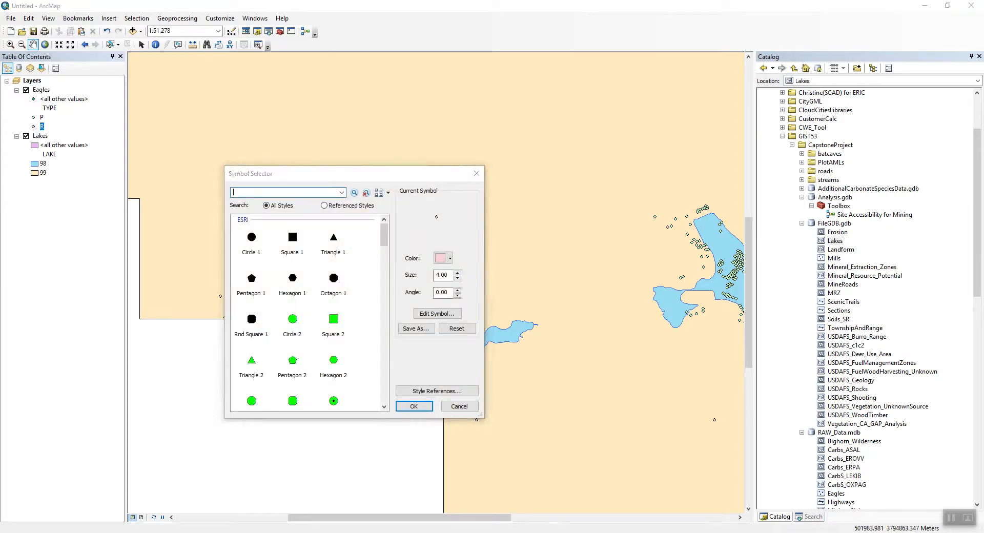
{"action": "left_click", "coordinate": [251, 239]}
{"action": "left_click", "coordinate": [458, 278]}
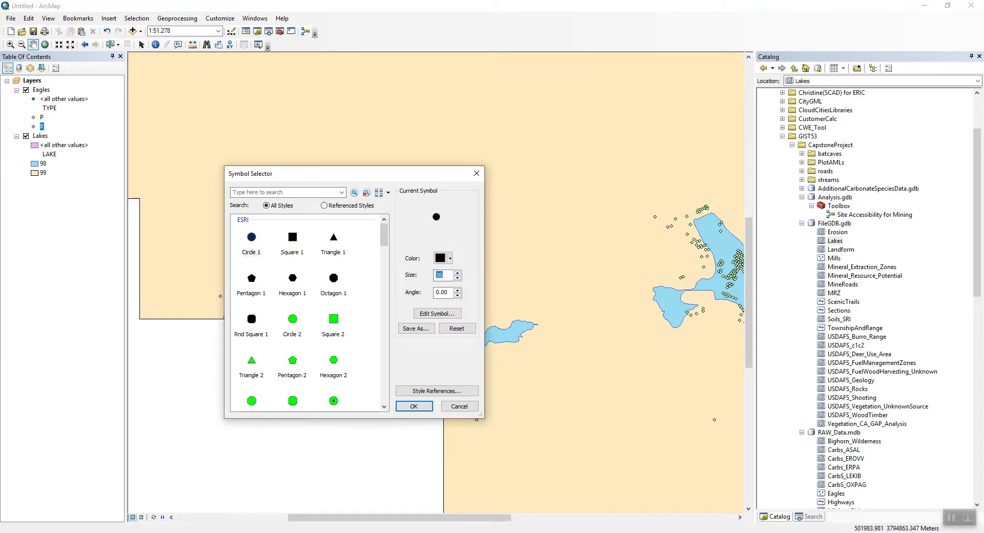
{"action": "left_click", "coordinate": [457, 278]}
{"action": "left_click", "coordinate": [450, 258]}
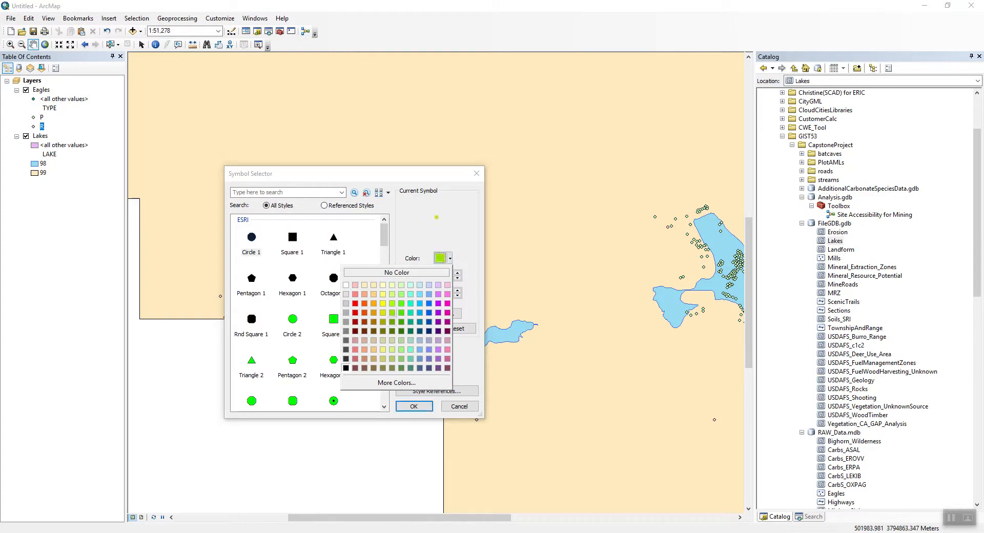
{"action": "left_click", "coordinate": [392, 312]}
{"action": "left_click", "coordinate": [413, 405]}
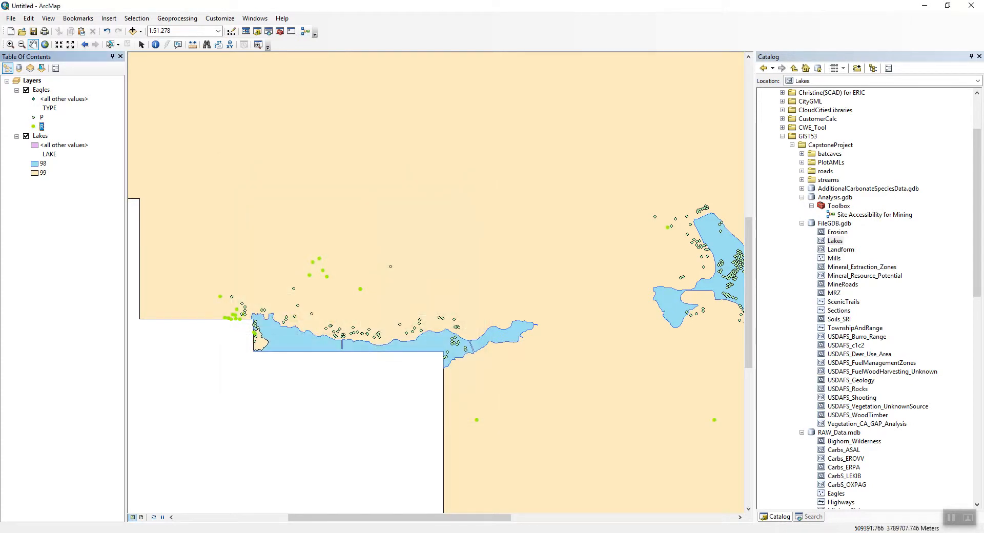
Change the Eagles P category symbol to a black Circle 1 marker at a larger size.
{"action": "left_click", "coordinate": [33, 117]}
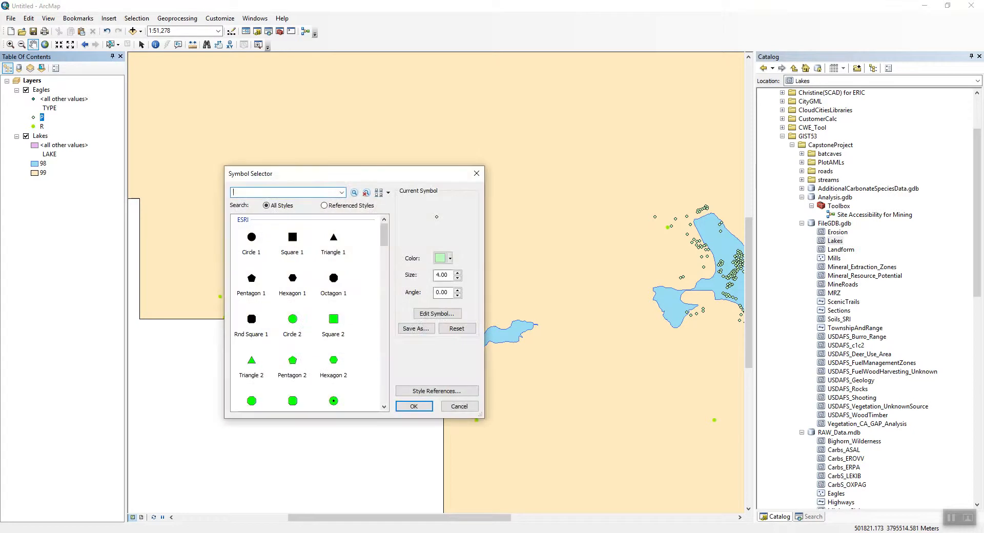
{"action": "left_click", "coordinate": [252, 238]}
{"action": "left_click", "coordinate": [457, 278]}
{"action": "left_click", "coordinate": [457, 277]}
{"action": "left_click", "coordinate": [458, 278]}
{"action": "left_click", "coordinate": [457, 278]}
{"action": "left_click", "coordinate": [457, 277]}
{"action": "left_click", "coordinate": [458, 278]}
{"action": "left_click", "coordinate": [457, 277]}
{"action": "left_click", "coordinate": [457, 278]}
{"action": "left_click", "coordinate": [457, 278]}
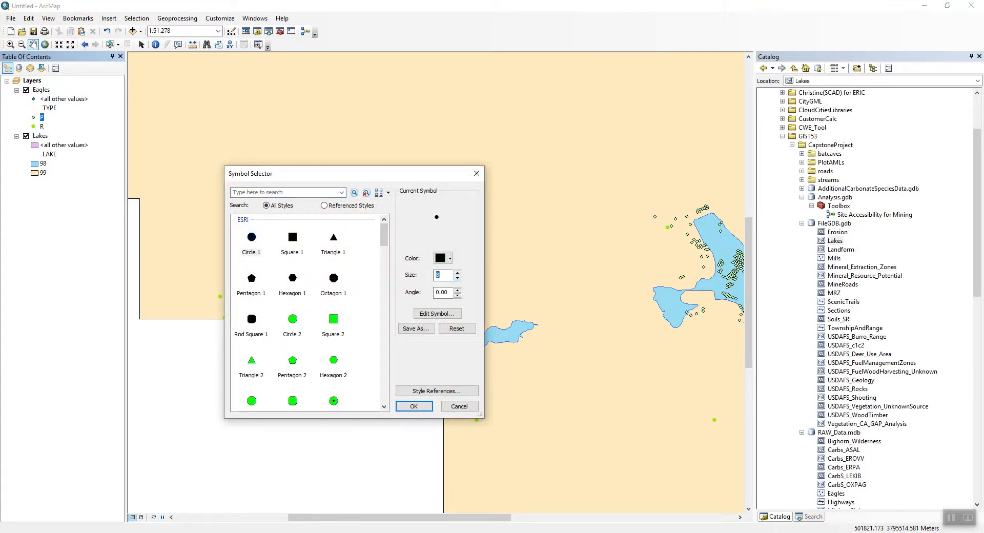
{"action": "left_click", "coordinate": [414, 406]}
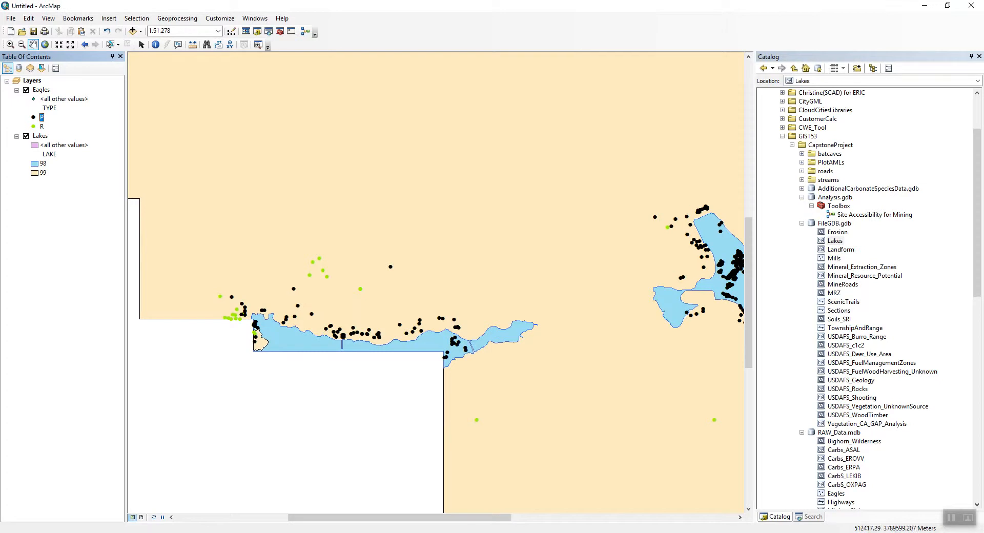
Pan around the map to examine the eagle points around the lakes.
{"action": "left_click_drag", "start_coordinate": [569, 408], "coordinate": [488, 372]}
{"action": "left_click_drag", "start_coordinate": [567, 412], "coordinate": [488, 422]}
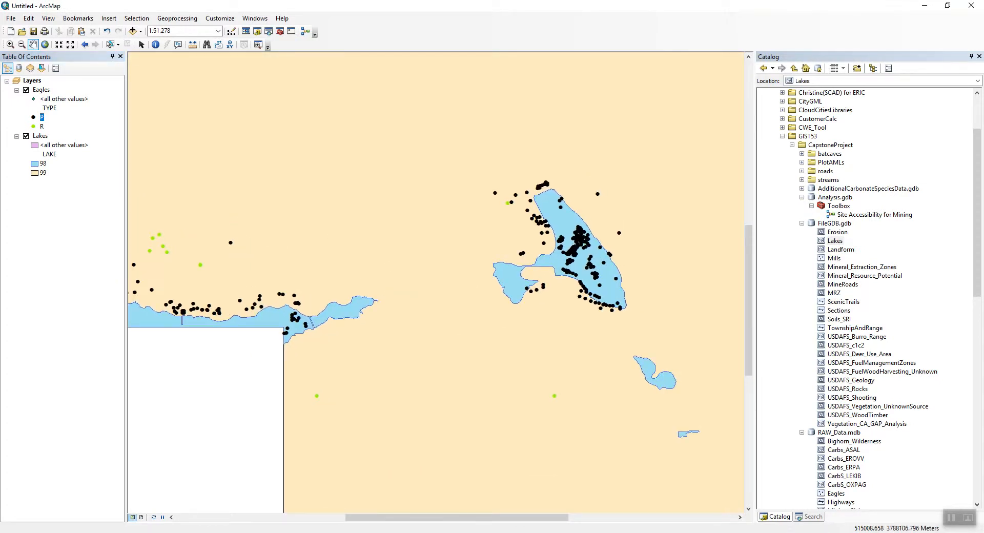
{"action": "left_click_drag", "start_coordinate": [538, 333], "coordinate": [532, 349]}
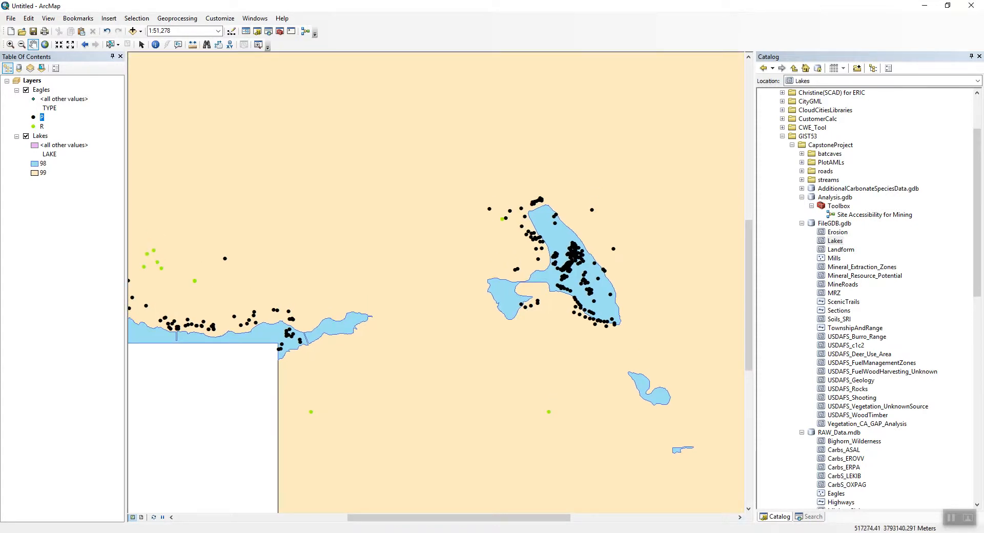
{"action": "left_click_drag", "start_coordinate": [482, 355], "coordinate": [604, 344]}
{"action": "left_click_drag", "start_coordinate": [715, 262], "coordinate": [662, 296]}
{"action": "left_click_drag", "start_coordinate": [397, 309], "coordinate": [434, 297]}
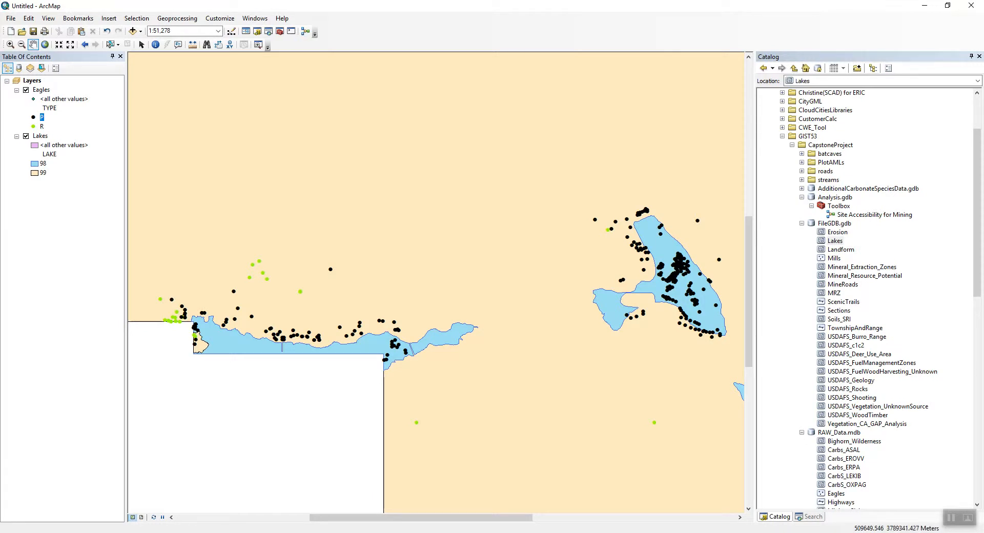
{"action": "left_click_drag", "start_coordinate": [184, 313], "coordinate": [307, 303]}
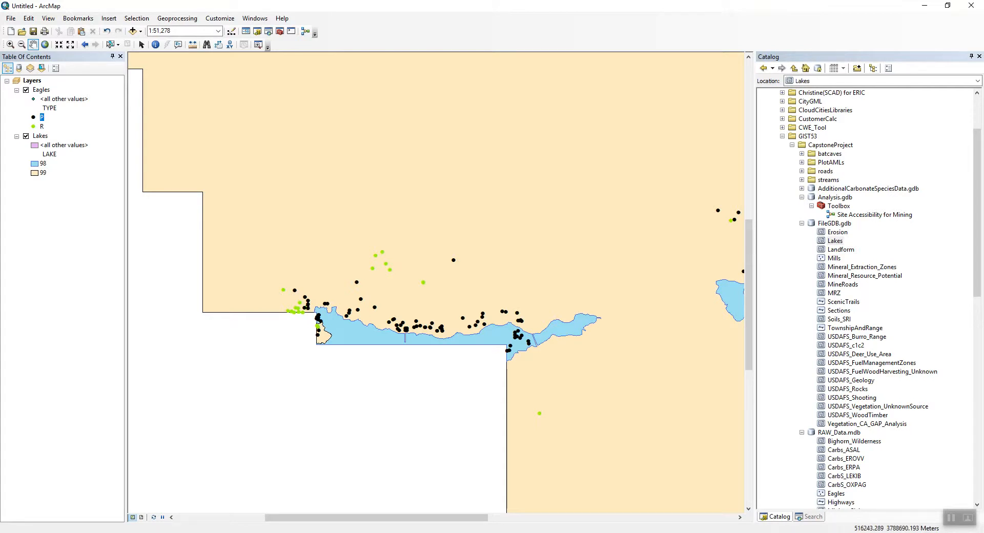
Inspect the XY coordinate system of the Eagles feature class in RAW_Data.mdb through its properties.
{"action": "scroll", "coordinate": [866, 297], "scroll_direction": "down", "scroll_amount": 4}
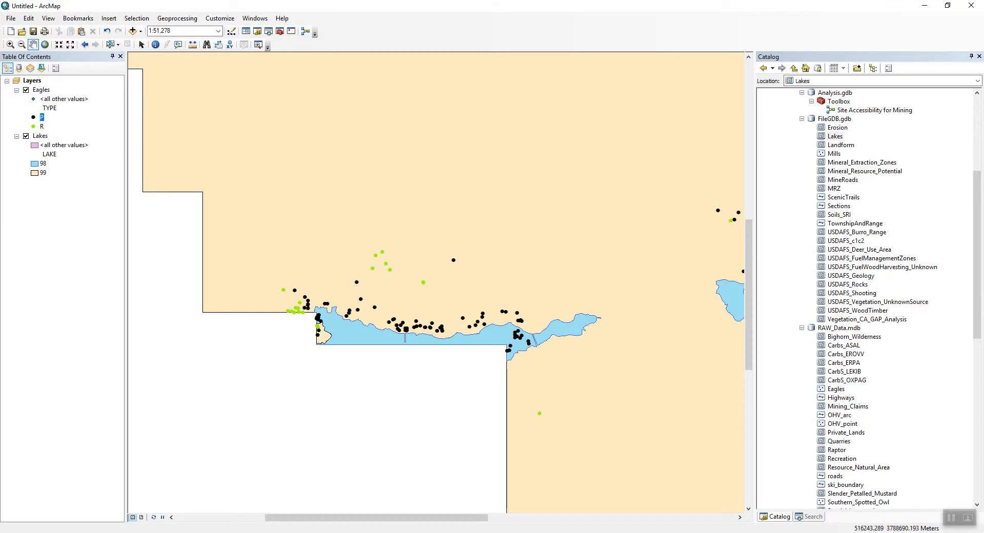
{"action": "left_click", "coordinate": [835, 389]}
{"action": "right_click", "coordinate": [833, 388]}
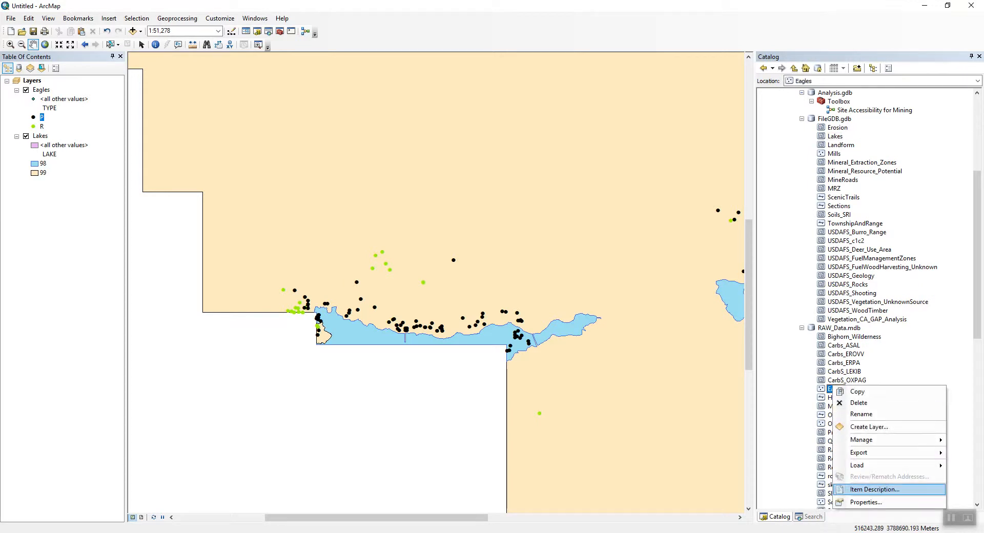
{"action": "left_click", "coordinate": [866, 502]}
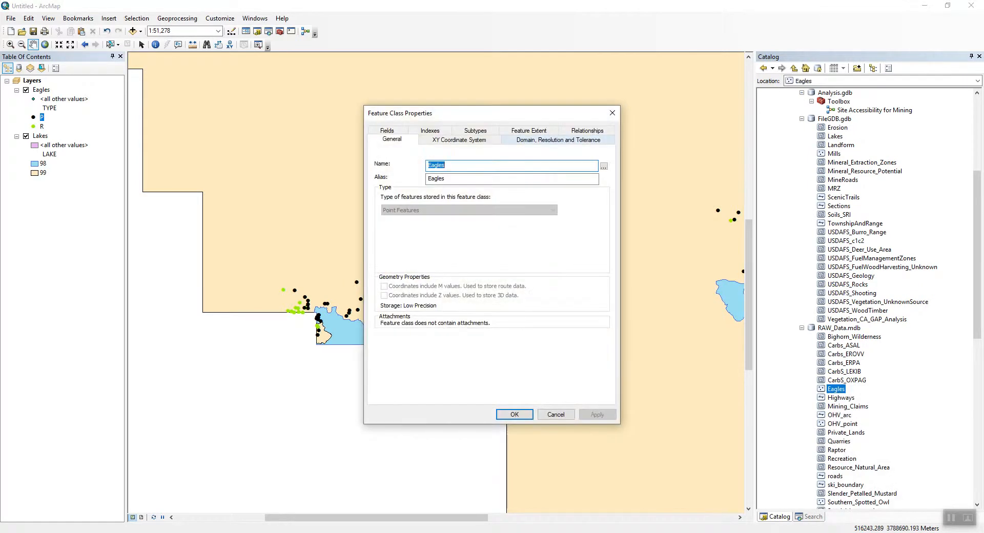
{"action": "left_click", "coordinate": [459, 140]}
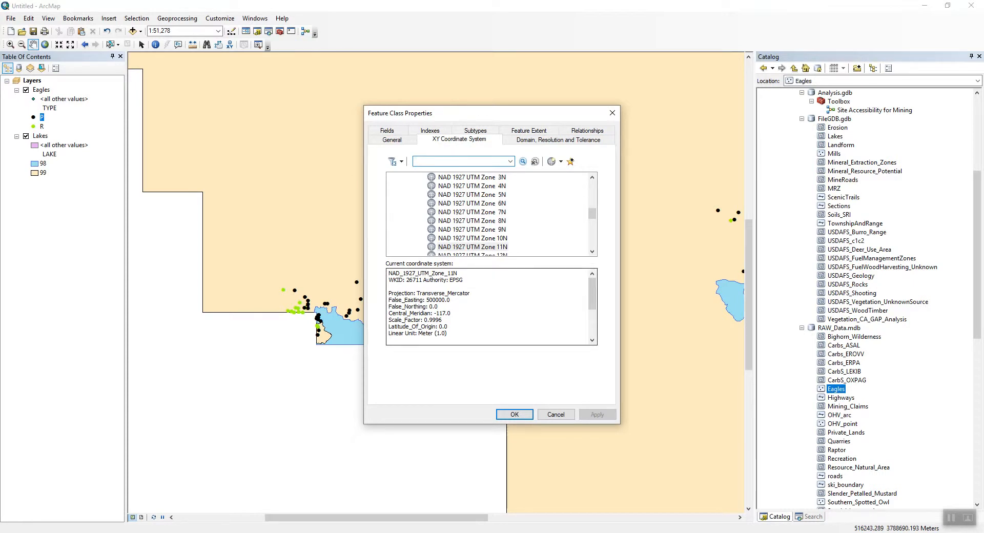
{"action": "left_click", "coordinate": [555, 415]}
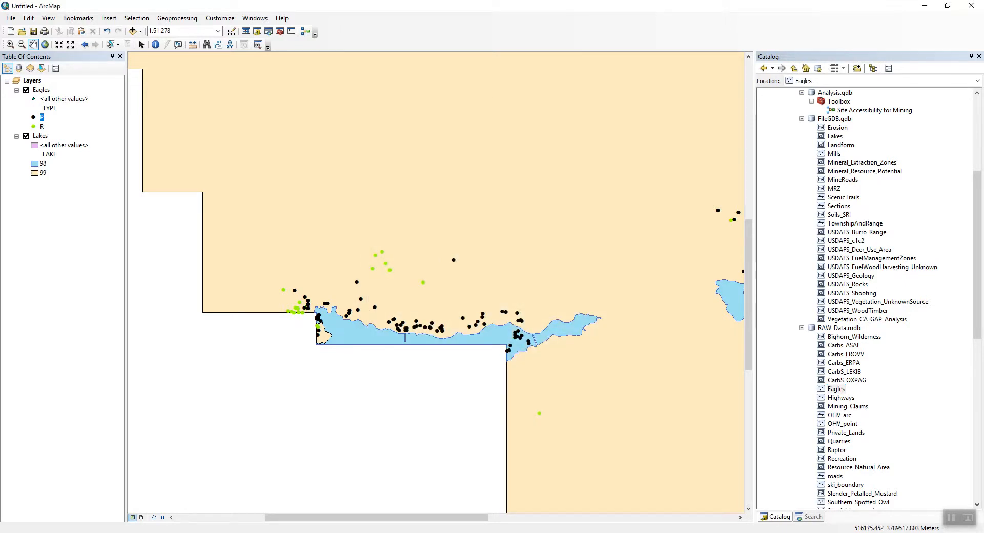
Inspect the XY coordinate system of the Lakes feature class in FileGDB.gdb.
{"action": "right_click", "coordinate": [834, 136]}
{"action": "left_click", "coordinate": [851, 254]}
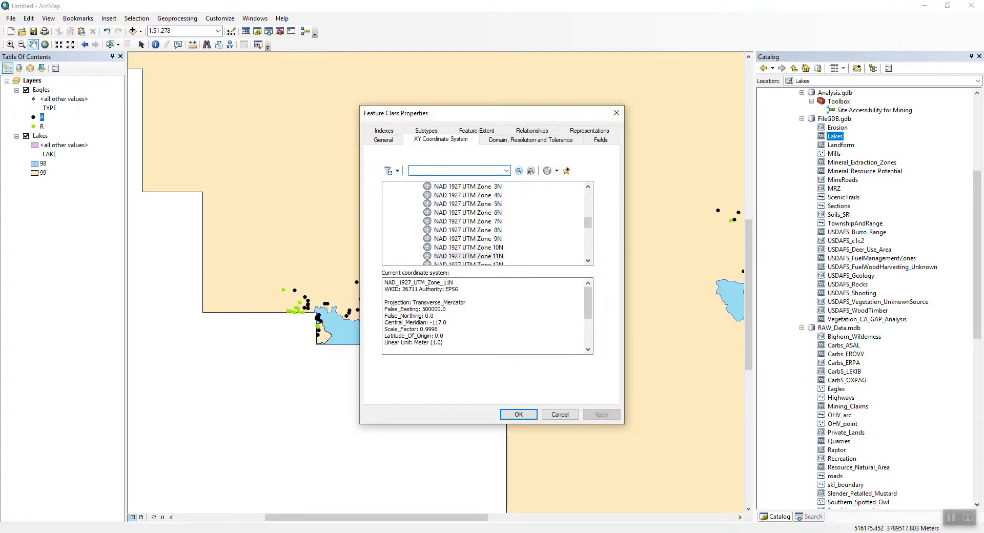
{"action": "left_click", "coordinate": [560, 414]}
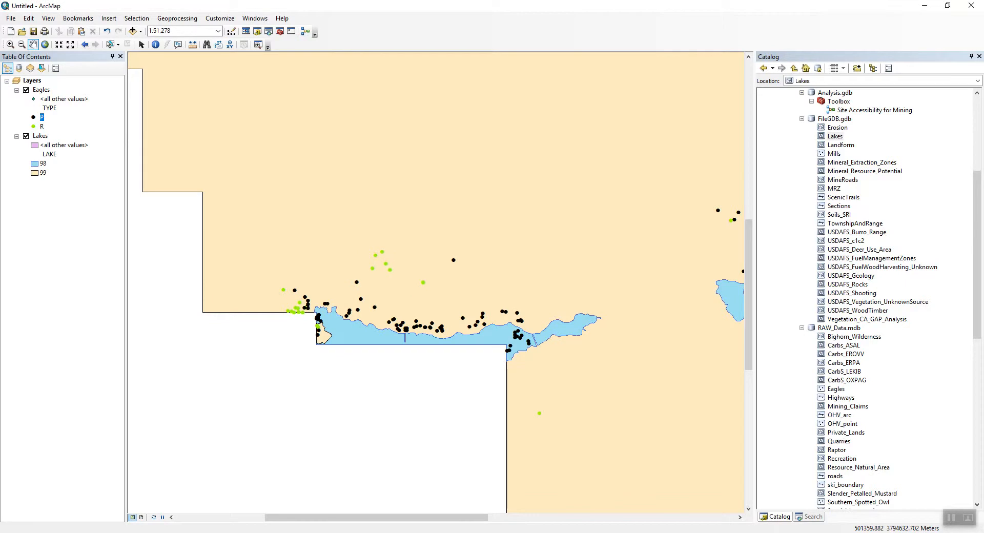
Inspect the coordinate system of the Layers data frame.
{"action": "right_click", "coordinate": [38, 81]}
{"action": "left_click", "coordinate": [71, 303]}
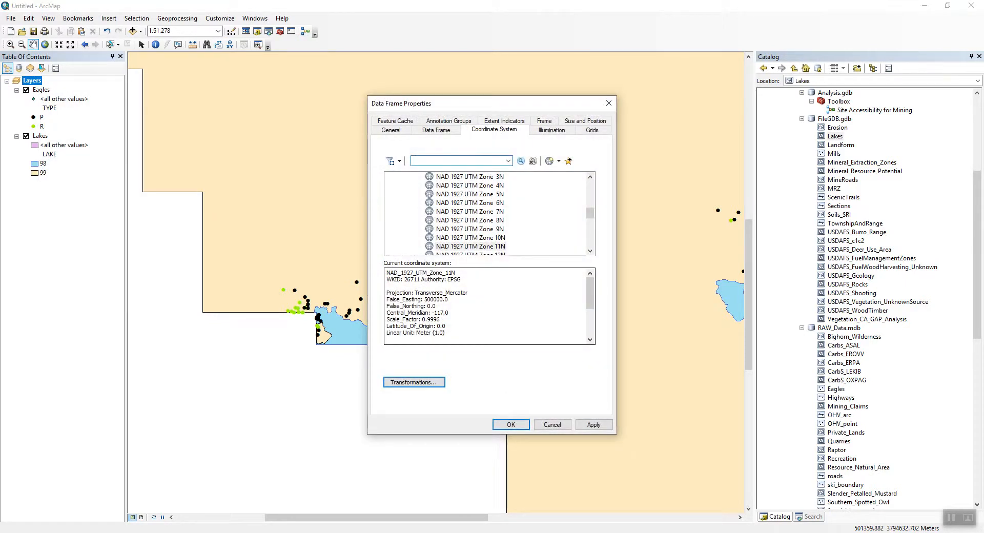
{"action": "left_click", "coordinate": [552, 425]}
Remove the Eagles layer from the map and zoom to the full extent of the Lakes layer.
{"action": "left_click_drag", "start_coordinate": [500, 328], "coordinate": [473, 316]}
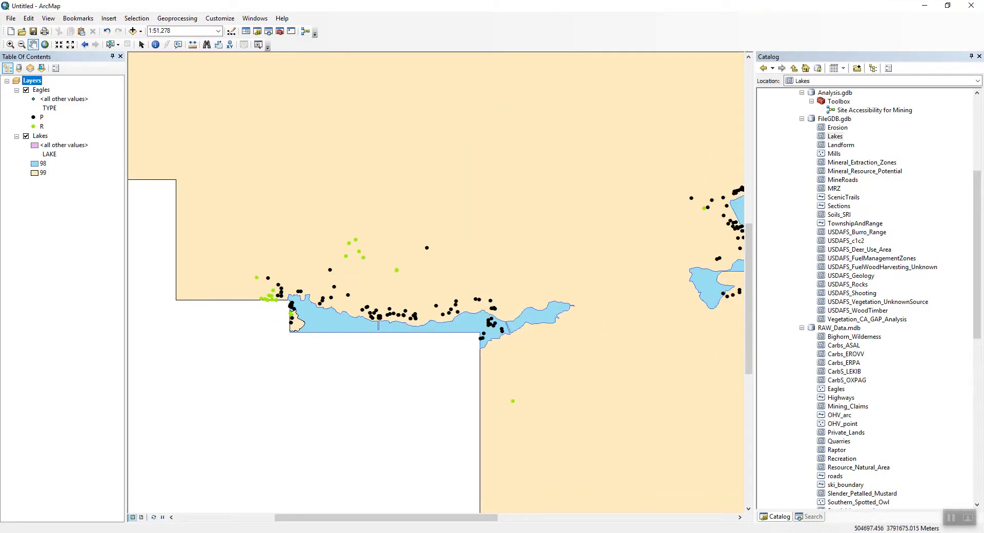
{"action": "left_click_drag", "start_coordinate": [623, 293], "coordinate": [442, 308]}
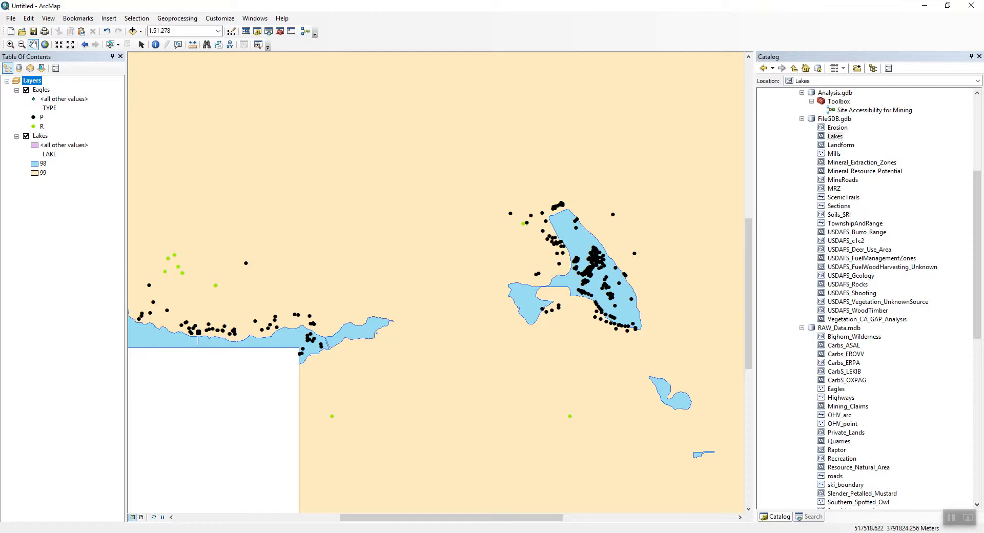
{"action": "left_click_drag", "start_coordinate": [350, 302], "coordinate": [487, 322]}
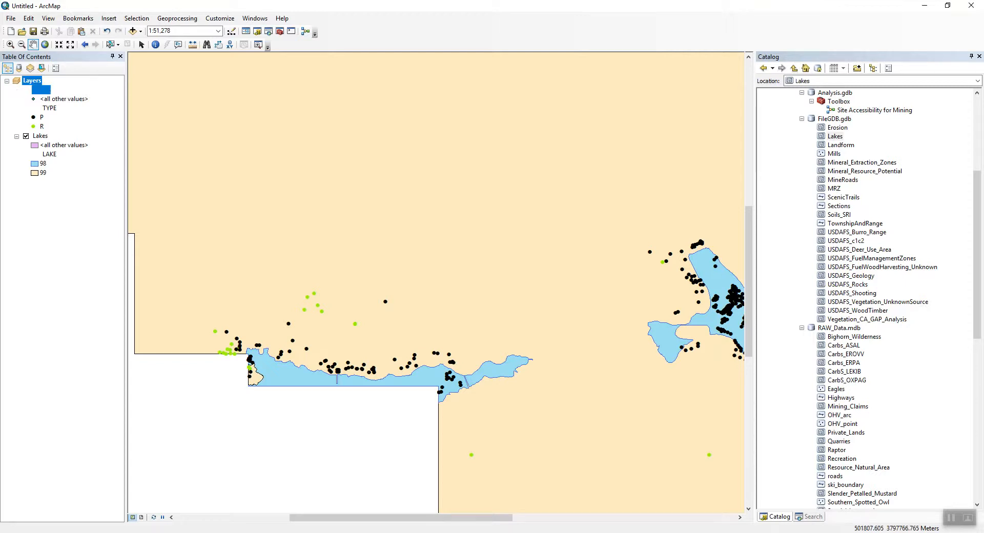
{"action": "right_click", "coordinate": [39, 90]}
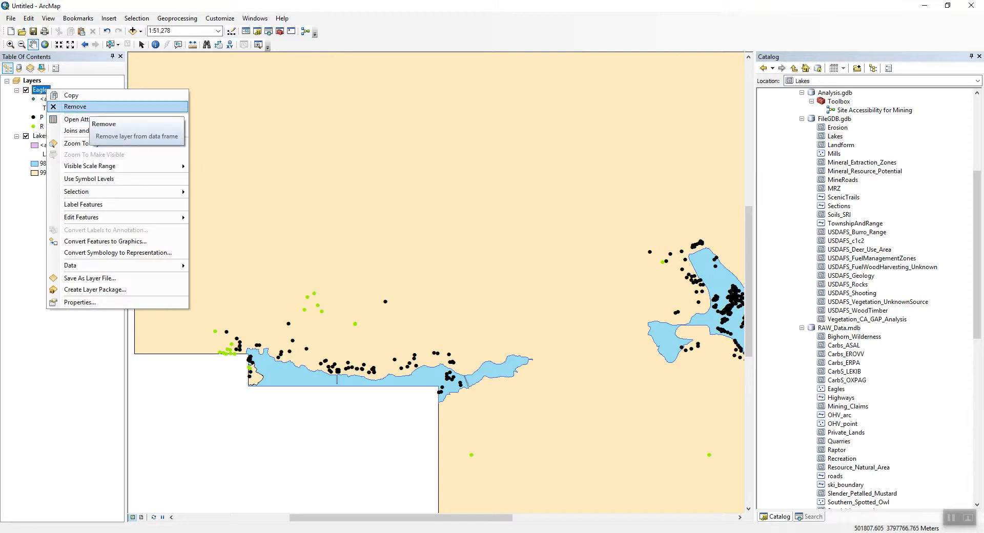
{"action": "left_click", "coordinate": [75, 106]}
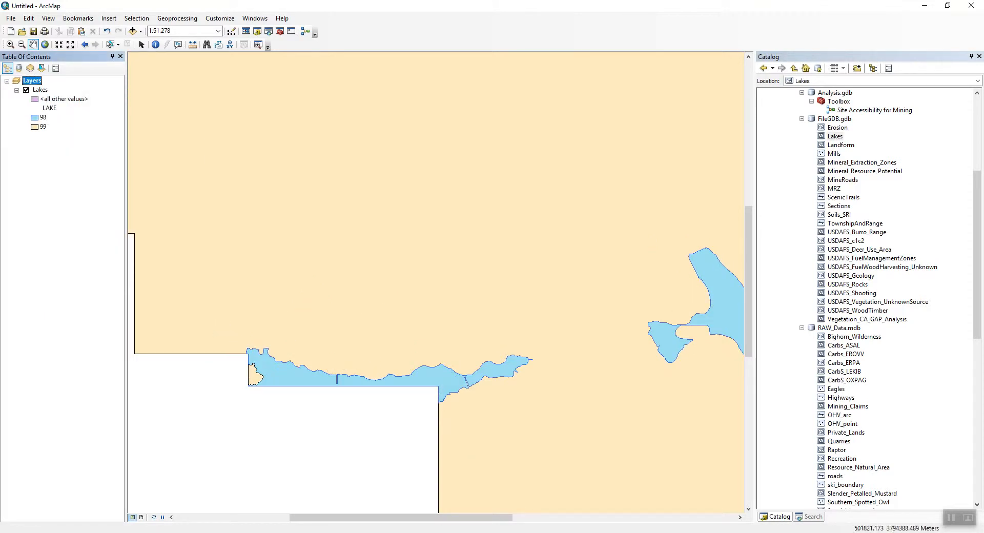
{"action": "right_click", "coordinate": [40, 90]}
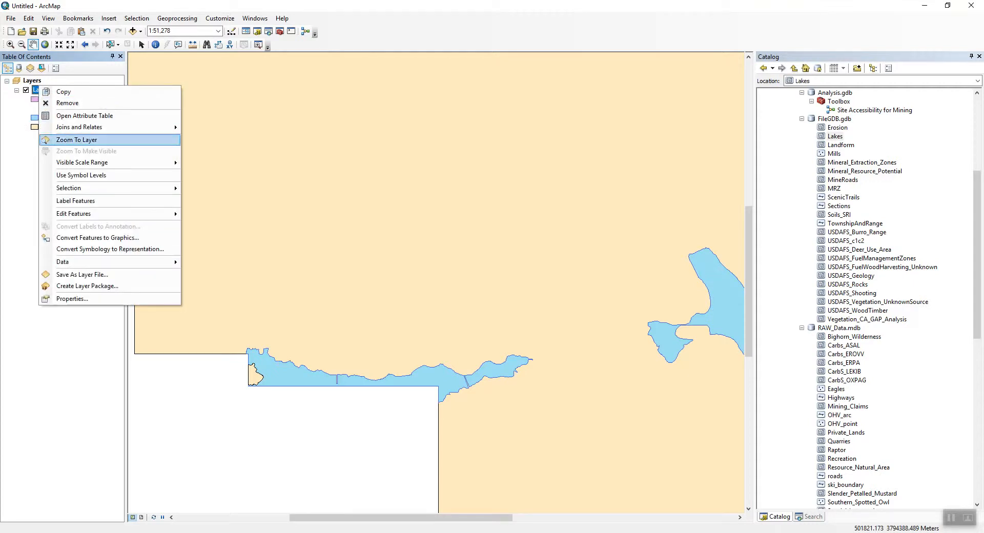
{"action": "left_click", "coordinate": [77, 140]}
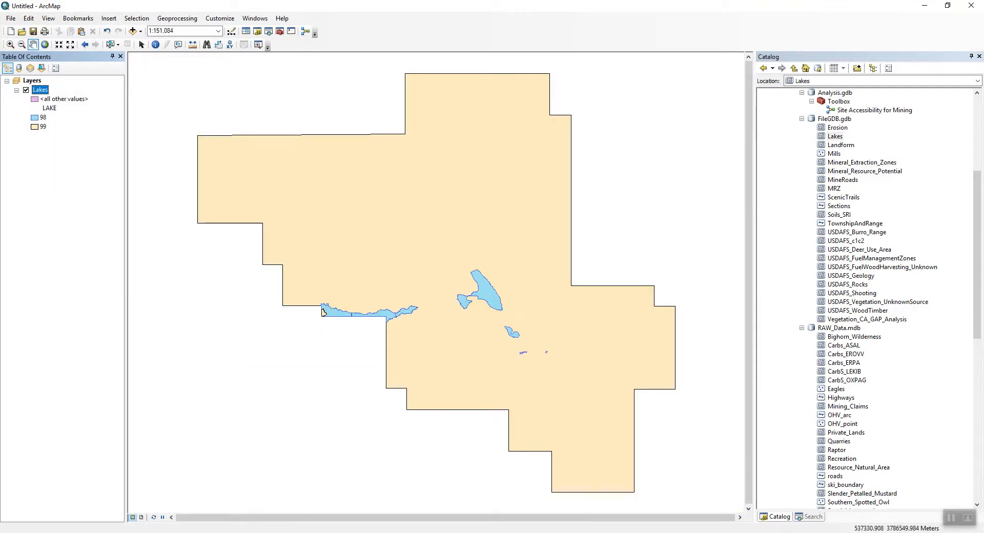
Open notes.txt from the batcaves folder and read its buffer distance notes.
{"action": "scroll", "coordinate": [866, 299], "scroll_direction": "up", "scroll_amount": 5}
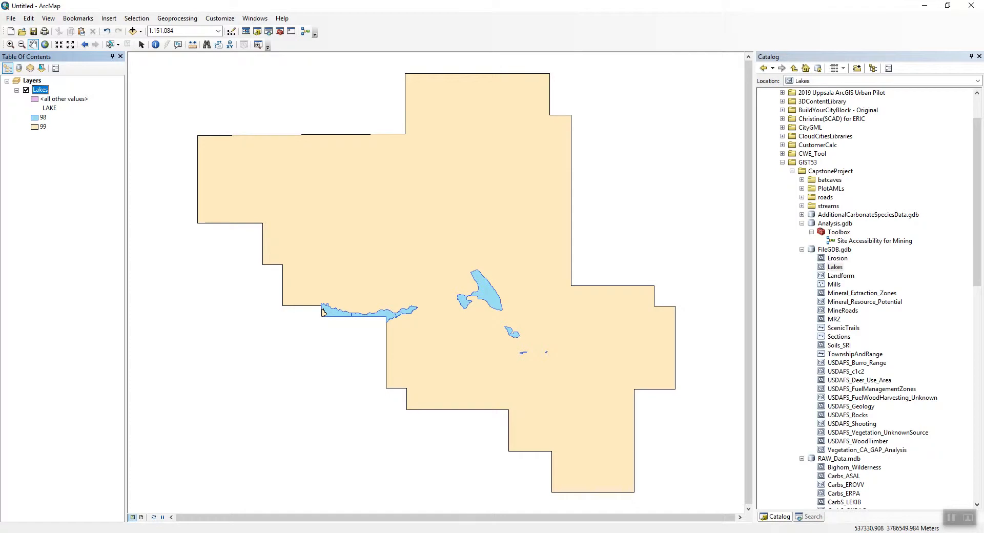
{"action": "left_click", "coordinate": [801, 180]}
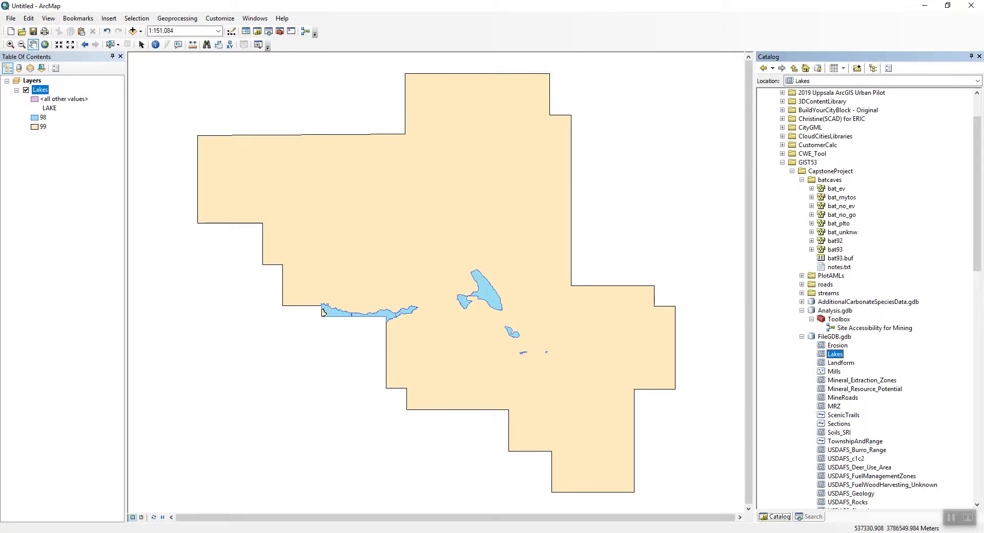
{"action": "left_click", "coordinate": [811, 188]}
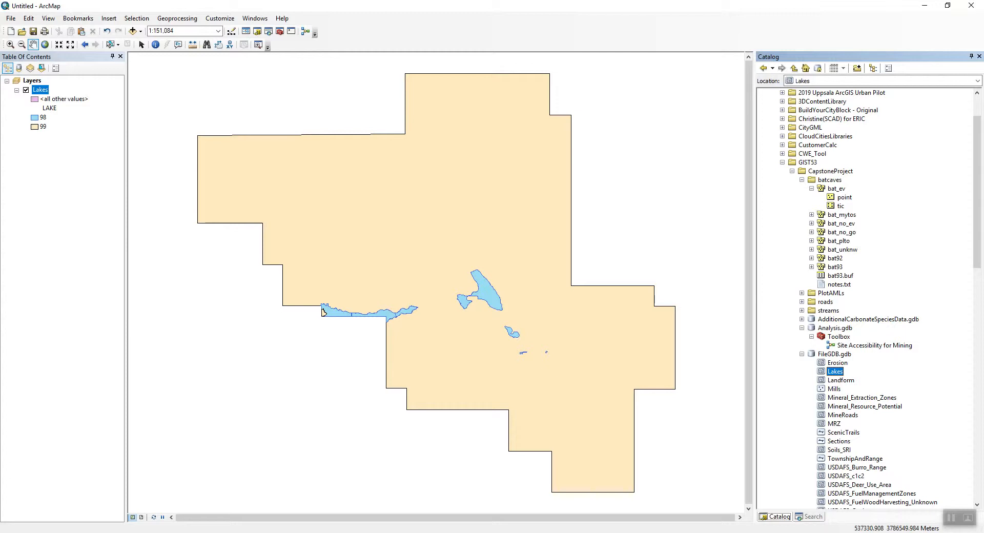
{"action": "double_click", "coordinate": [839, 285]}
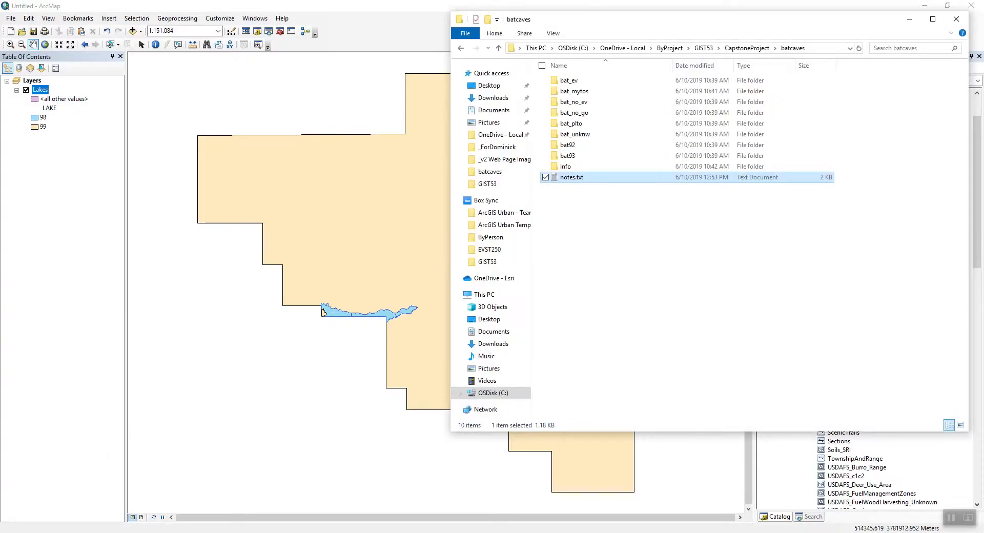
{"action": "key", "text": "Return"}
{"action": "left_click_drag", "start_coordinate": [641, 78], "coordinate": [386, 93]}
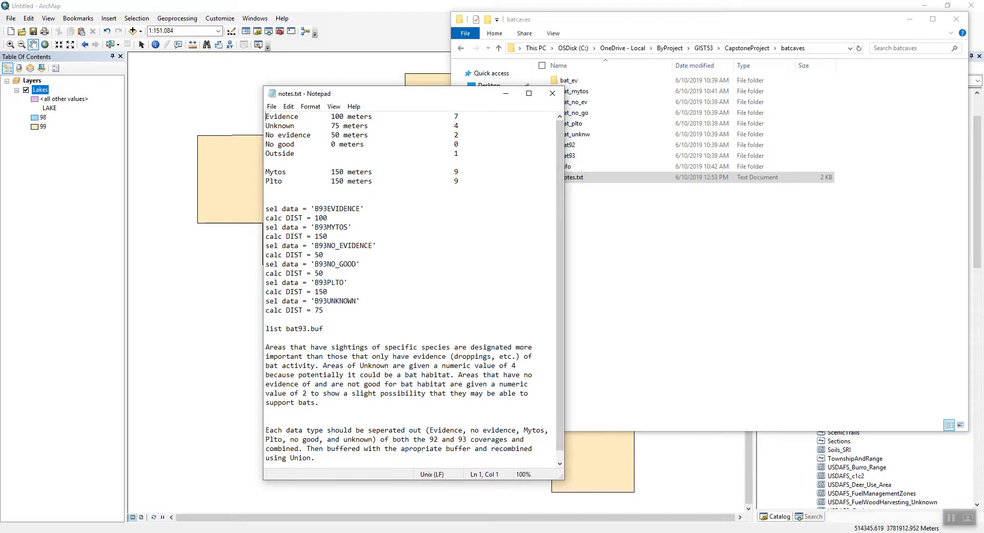
{"action": "left_click_drag", "start_coordinate": [266, 117], "coordinate": [361, 117]}
{"action": "left_click", "coordinate": [384, 116]}
{"action": "left_click_drag", "start_coordinate": [265, 125], "coordinate": [331, 135]}
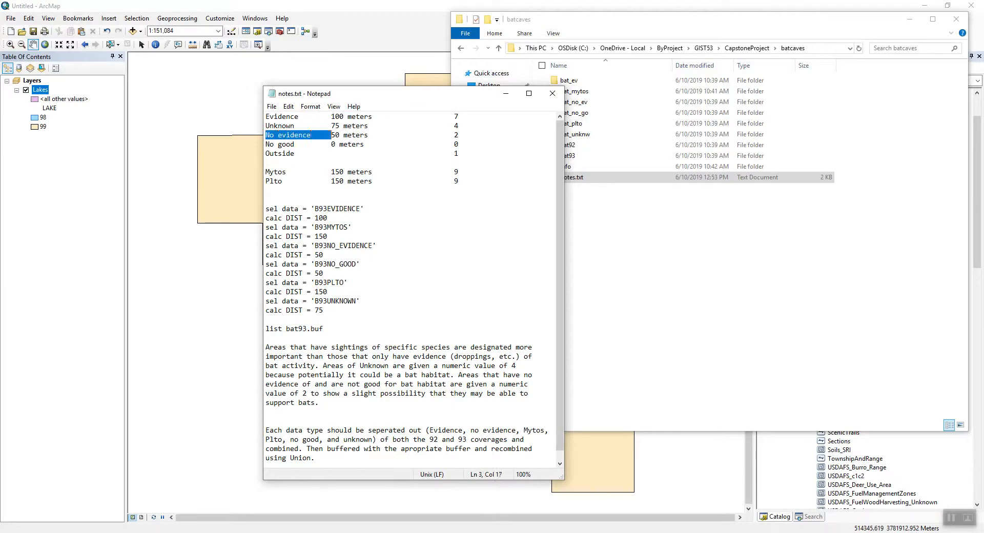
Highlight the No evidence, No good and Plto categories in notes.txt and read through its buffer notes.
{"action": "left_click_drag", "start_coordinate": [270, 144], "coordinate": [326, 144]}
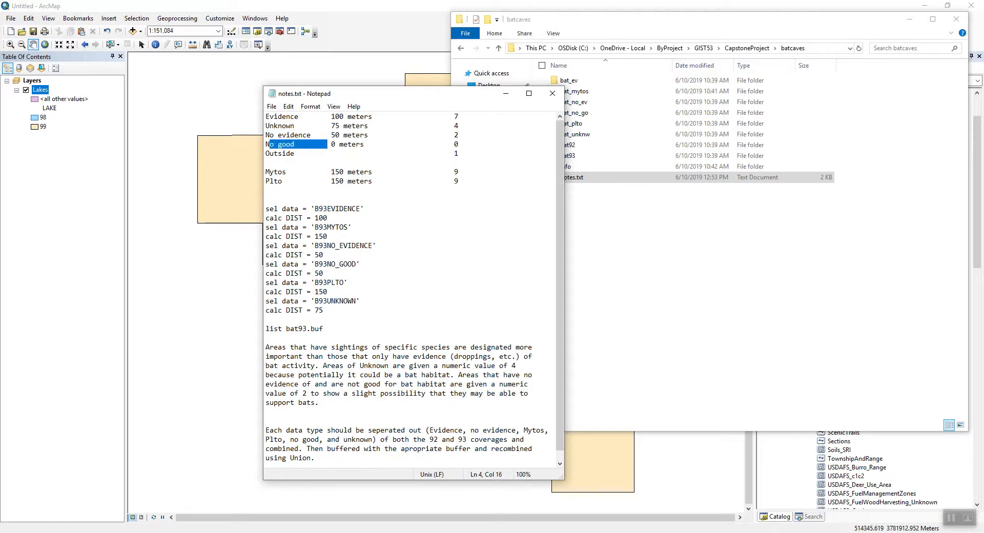
{"action": "mouse_move", "coordinate": [287, 171]}
{"action": "left_mouse_down"}
{"action": "mouse_move", "coordinate": [265, 172]}
{"action": "mouse_move", "coordinate": [285, 181]}
{"action": "mouse_move", "coordinate": [270, 181]}
{"action": "left_mouse_up"}
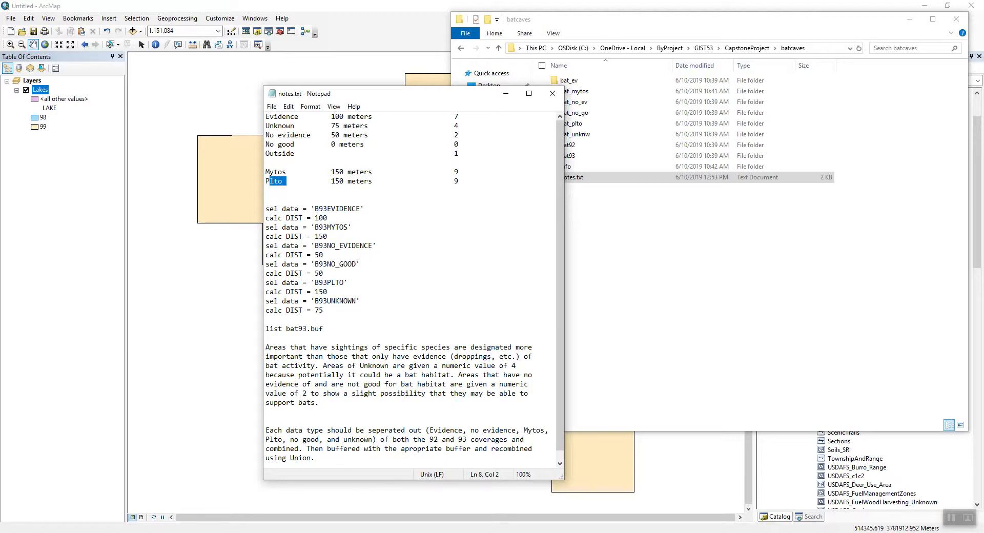
{"action": "left_click", "coordinate": [319, 402]}
{"action": "scroll", "coordinate": [414, 288], "scroll_direction": "down", "scroll_amount": 1}
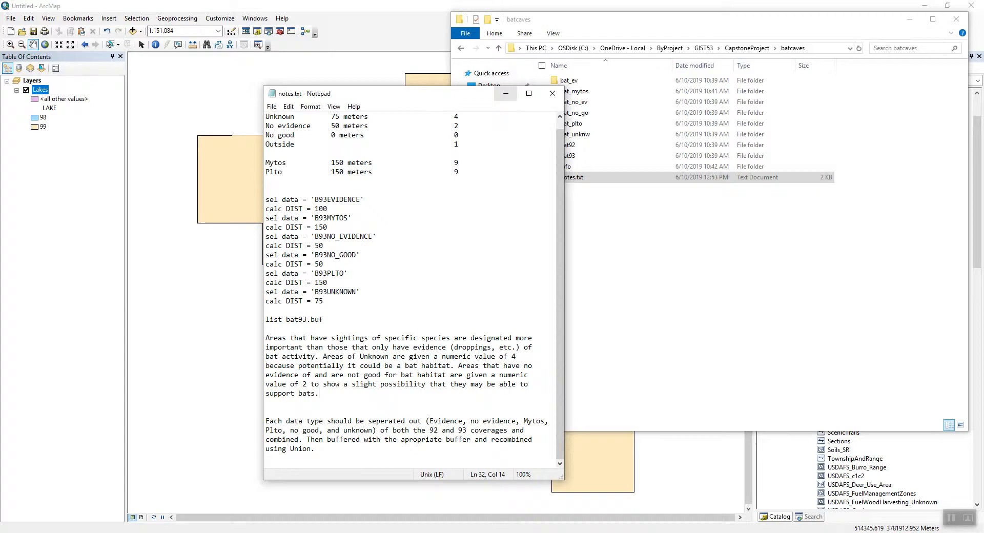
Minimize the notes, open Edge and search the web for bat species plto.
{"action": "left_click", "coordinate": [505, 93]}
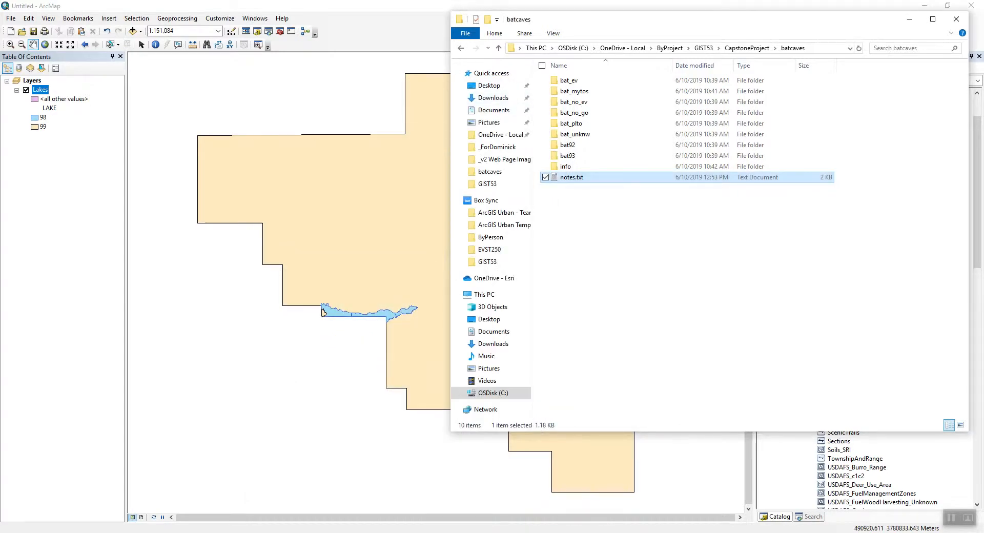
{"action": "key", "text": "super"}
{"action": "type", "text": "edge"}
{"action": "key", "text": "Return"}
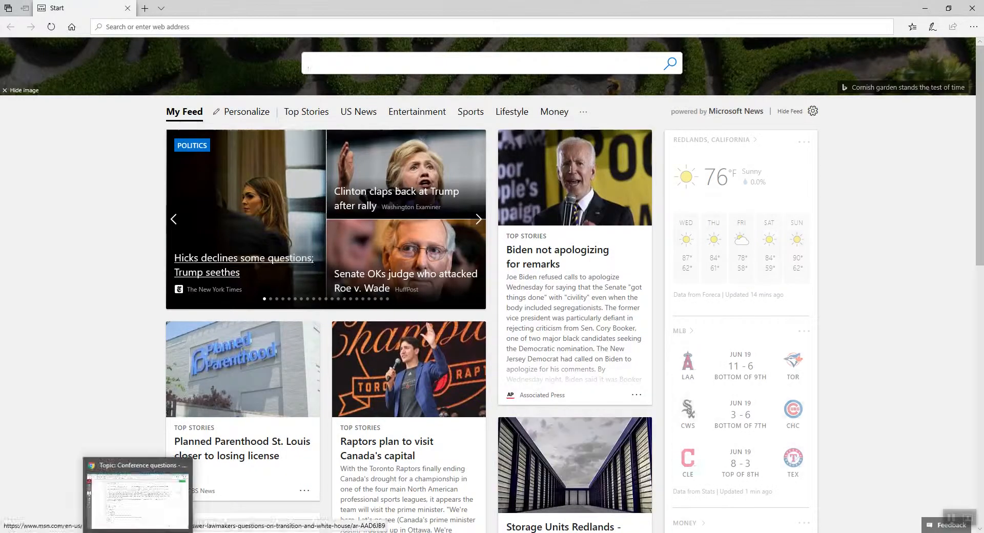
{"action": "type", "text": "bat species"}
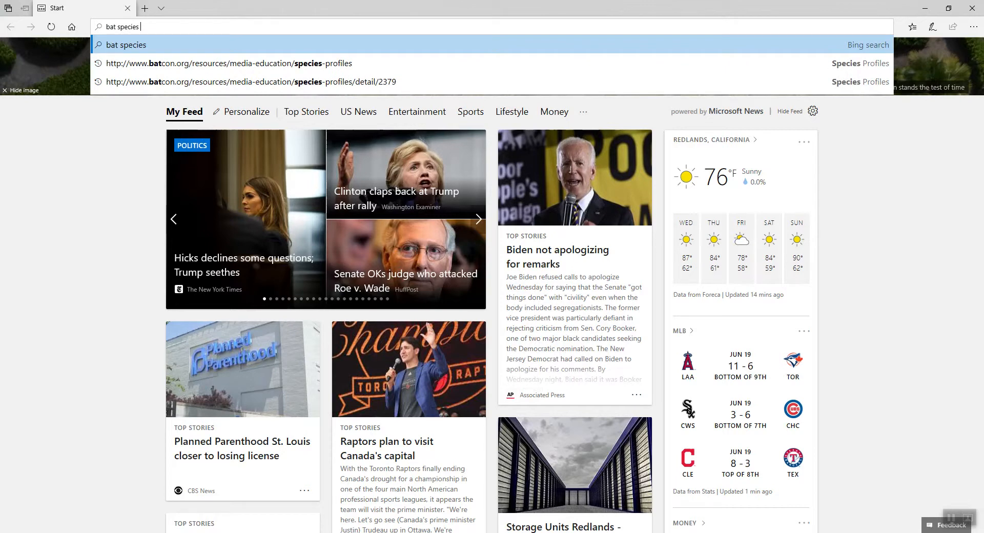
{"action": "type", "text": " plto"}
{"action": "key", "text": "Return"}
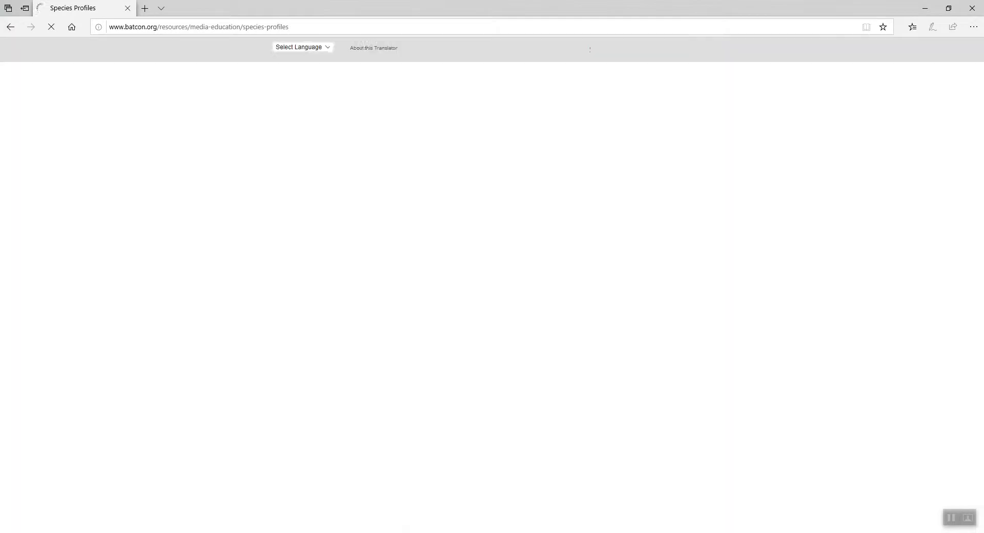
Browse the Bat Conservation species profiles and open the Myotis californicus profile to read about it.
{"action": "scroll", "coordinate": [548, 384], "scroll_direction": "down", "scroll_amount": 2}
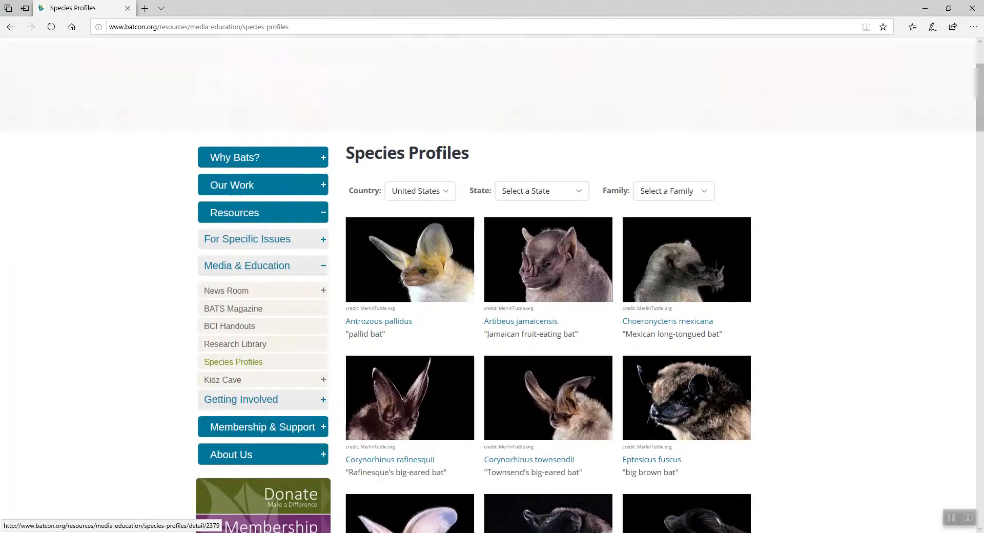
{"action": "scroll", "coordinate": [548, 384], "scroll_direction": "down", "scroll_amount": 2}
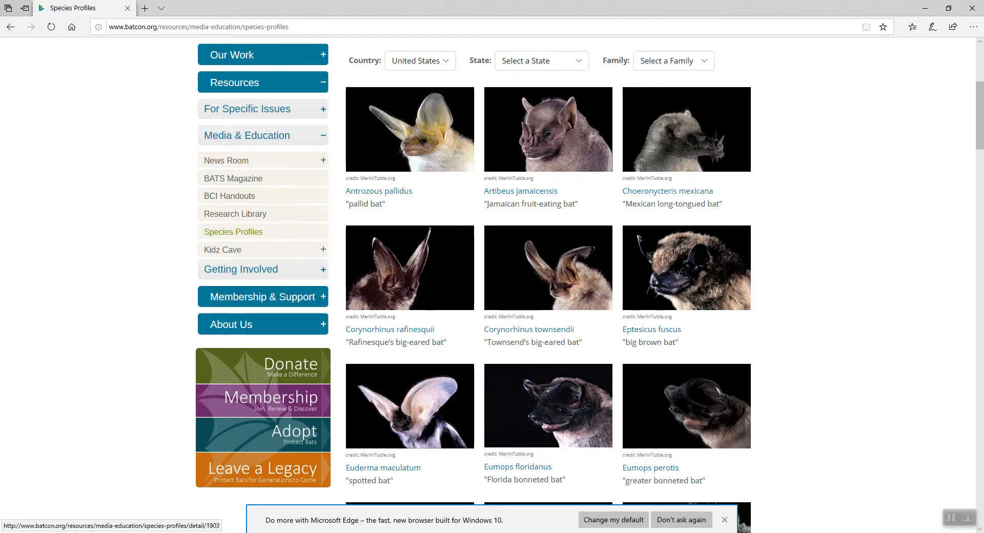
{"action": "scroll", "coordinate": [529, 329], "scroll_direction": "down", "scroll_amount": 3}
{"action": "scroll", "coordinate": [548, 287], "scroll_direction": "down", "scroll_amount": 3}
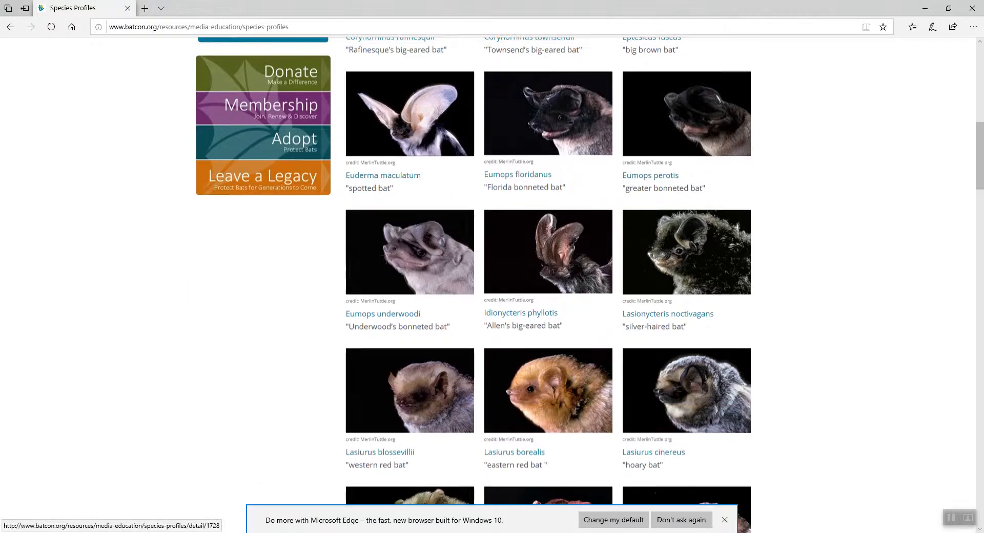
{"action": "scroll", "coordinate": [548, 287], "scroll_direction": "down", "scroll_amount": 6}
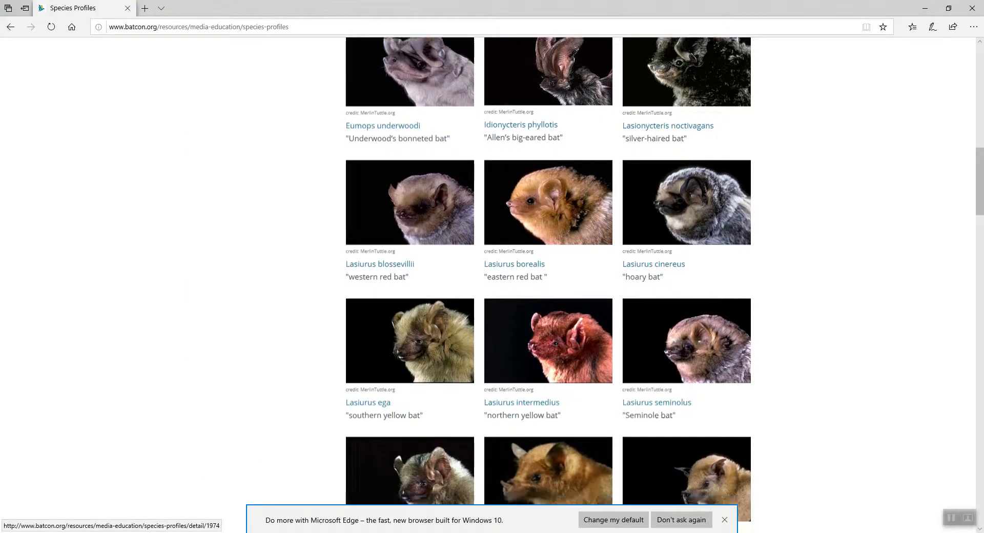
{"action": "scroll", "coordinate": [548, 287], "scroll_direction": "down", "scroll_amount": 2}
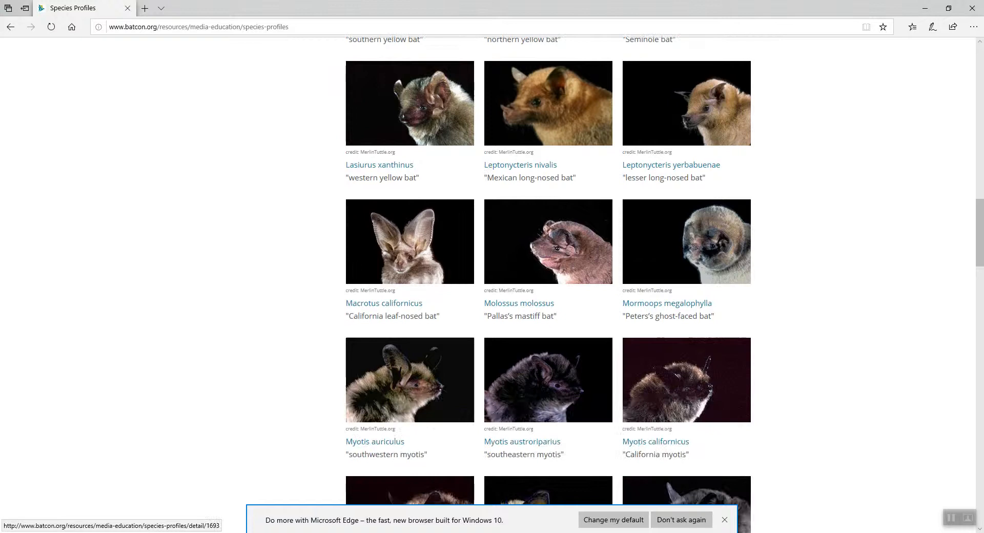
{"action": "scroll", "coordinate": [548, 287], "scroll_direction": "down", "scroll_amount": 1}
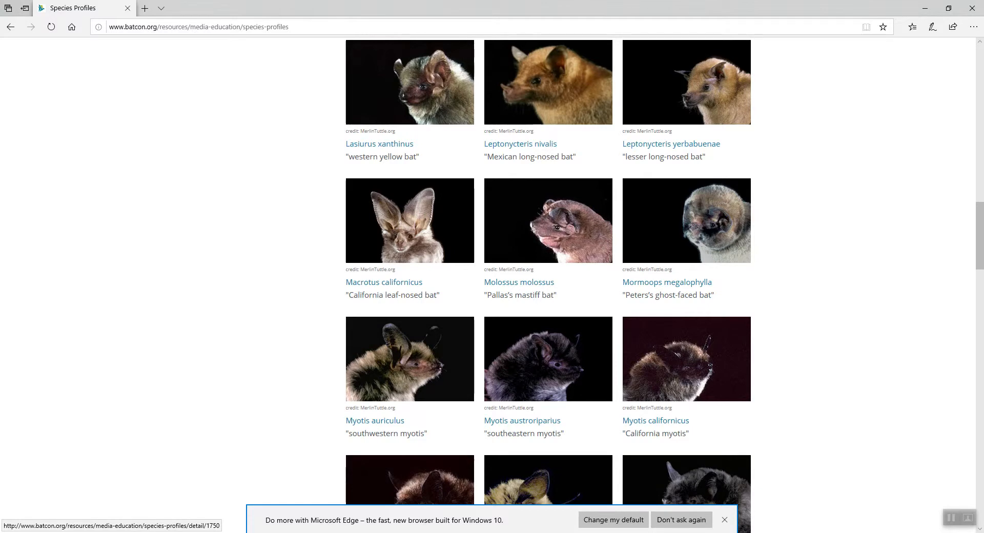
{"action": "left_click", "coordinate": [410, 221]}
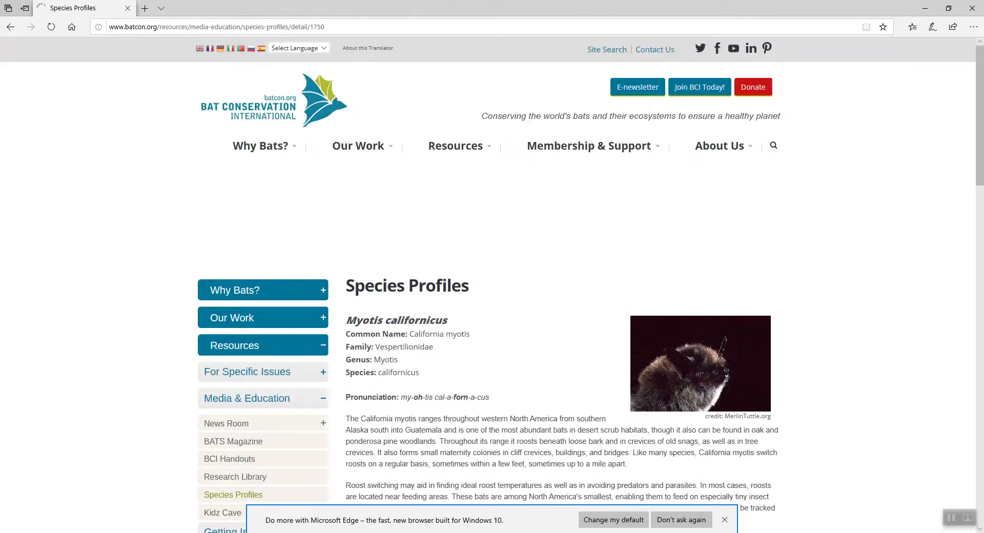
{"action": "scroll", "coordinate": [492, 287], "scroll_direction": "down", "scroll_amount": 3}
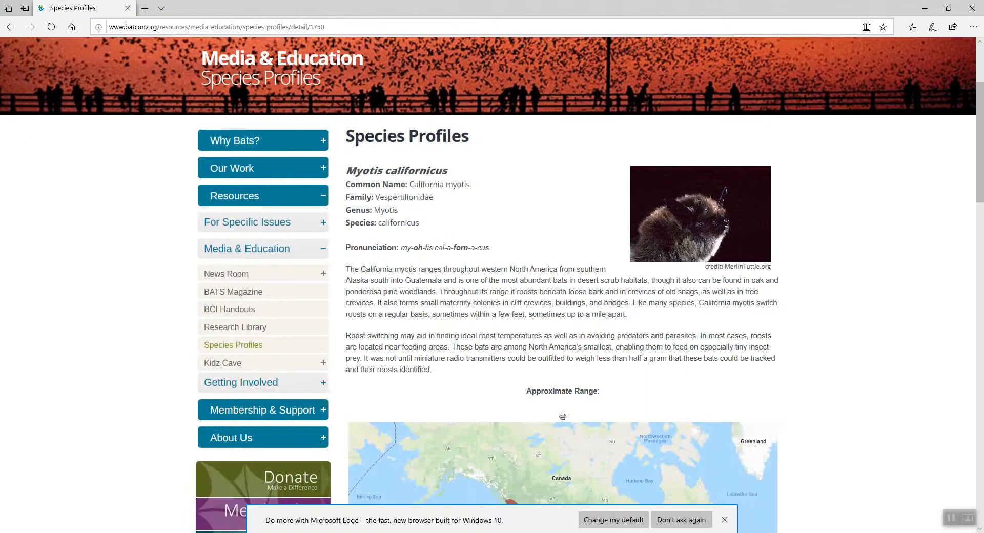
{"action": "scroll", "coordinate": [492, 287], "scroll_direction": "down", "scroll_amount": 3}
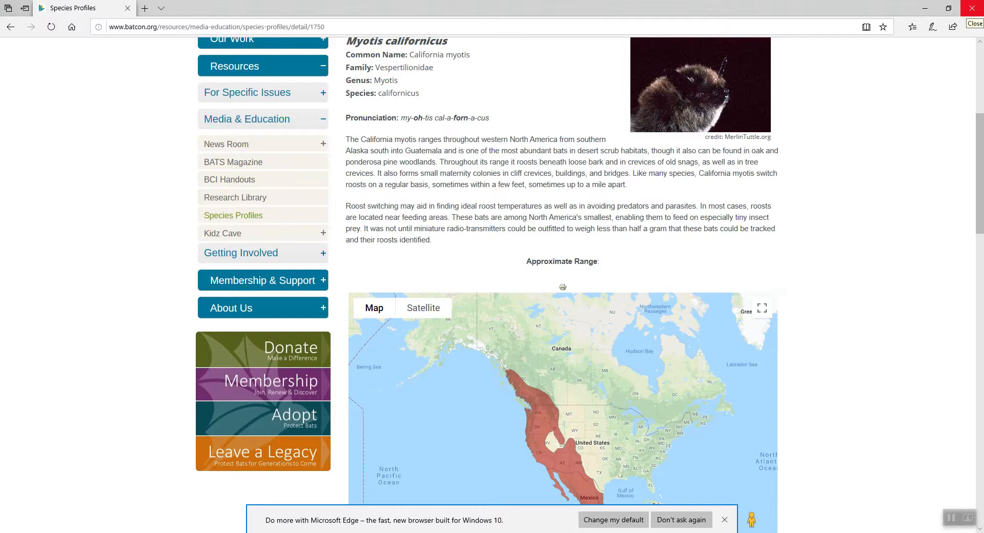
Return to ArcMap and add the bat_ev point coverage to the map, dismissing the spatial reference warning.
{"action": "left_click", "coordinate": [926, 9]}
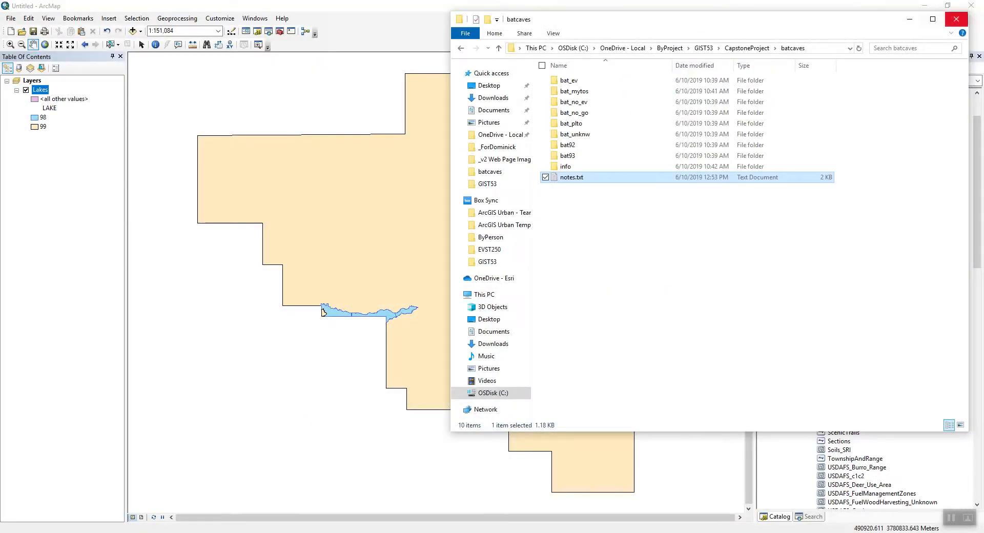
{"action": "left_click", "coordinate": [910, 19]}
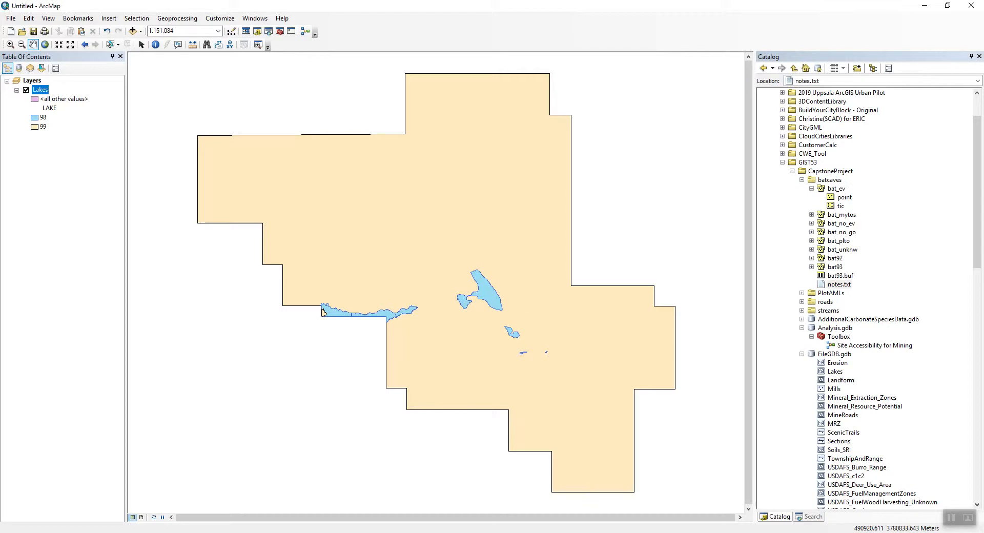
{"action": "left_click_drag", "start_coordinate": [844, 198], "coordinate": [590, 226]}
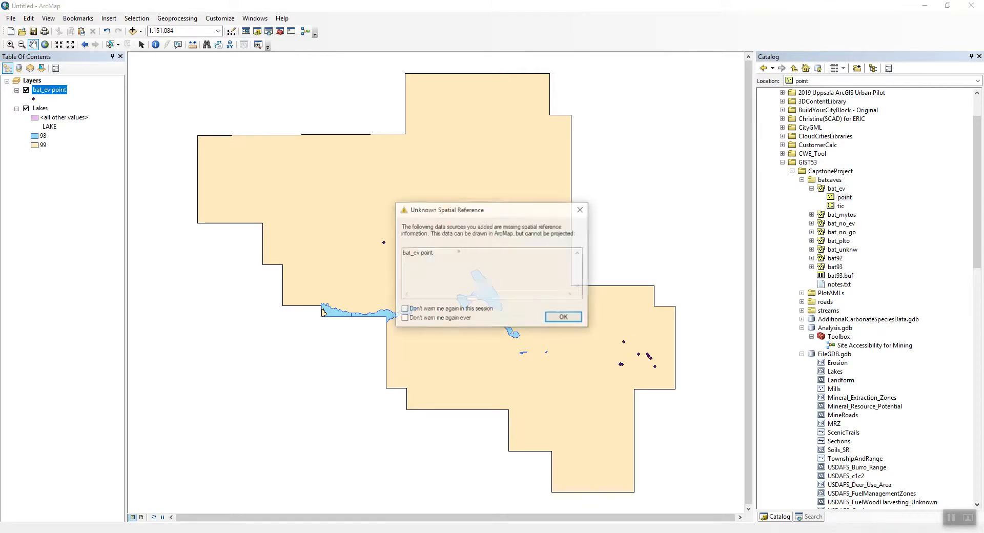
{"action": "key", "text": "Return"}
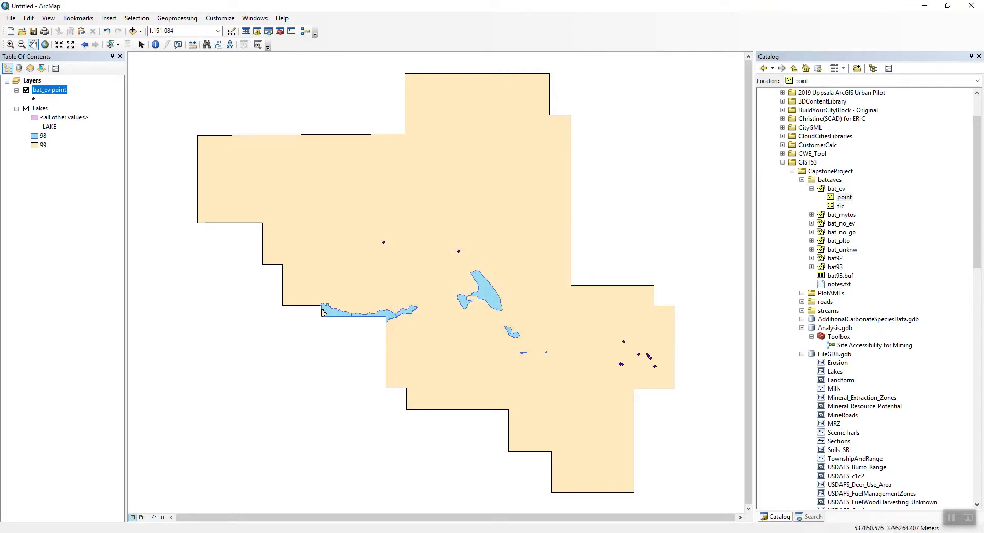
Add the bat_mytos and bat_no_ev point coverages to the map, dismissing the spatial reference warning.
{"action": "left_click", "coordinate": [811, 215]}
{"action": "left_click_drag", "start_coordinate": [844, 224], "coordinate": [615, 231]}
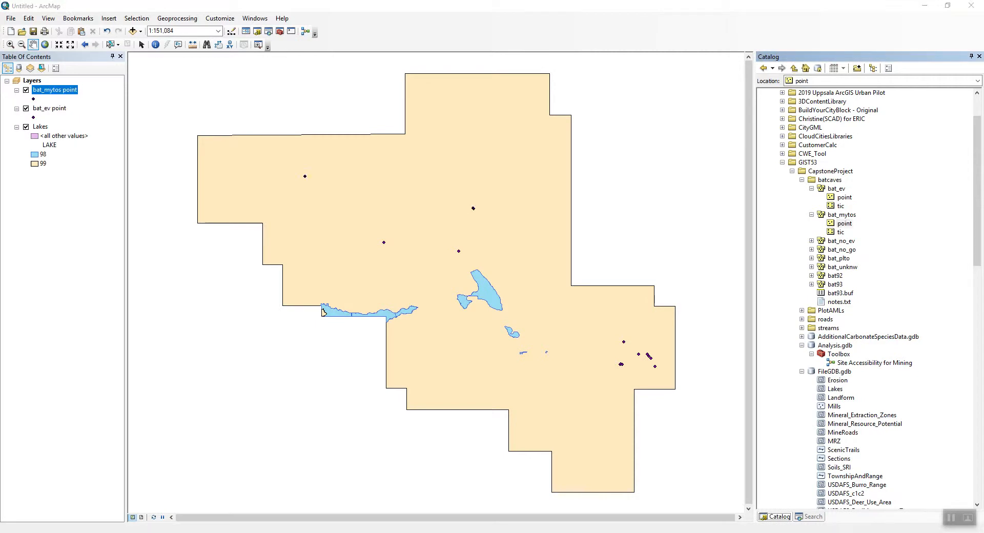
{"action": "key", "text": "Return"}
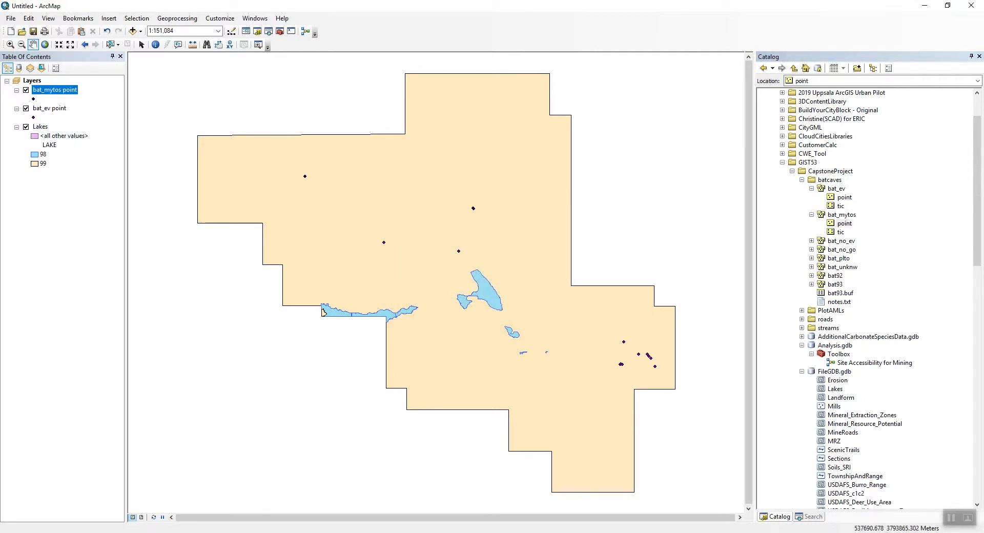
{"action": "left_click", "coordinate": [811, 241]}
{"action": "left_click_drag", "start_coordinate": [844, 250], "coordinate": [615, 245]}
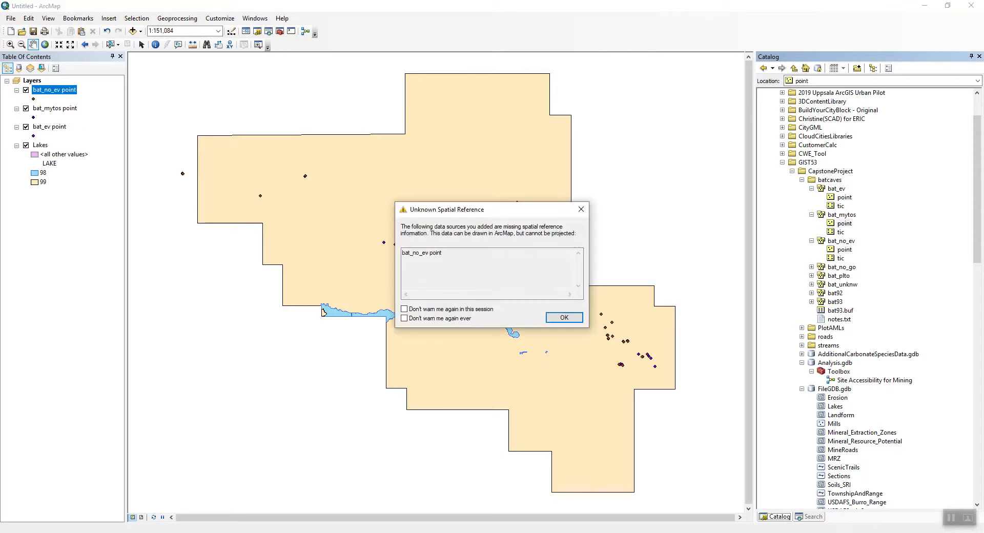
{"action": "key", "text": "Return"}
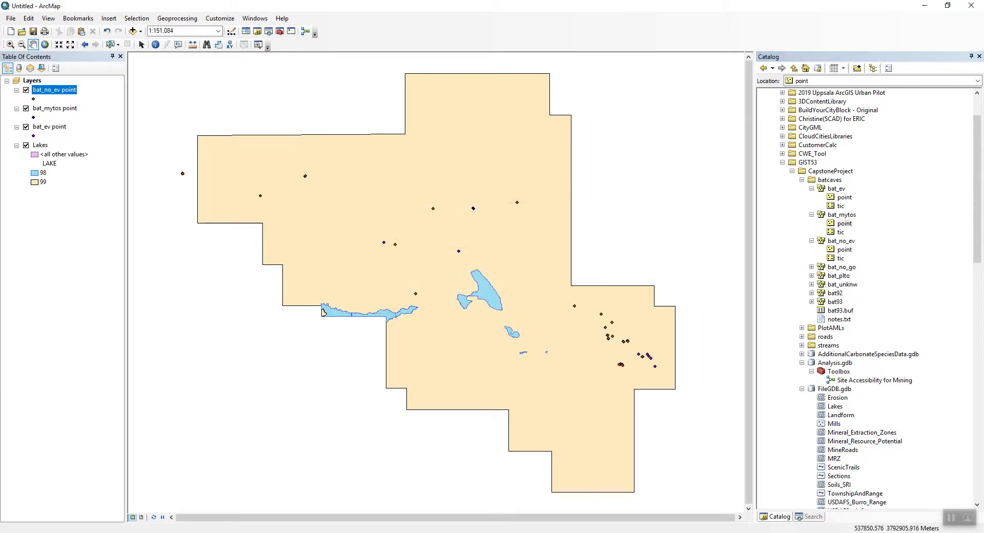
Add the bat_no_go and bat_plto point coverages to the map, dismissing the spatial reference warning.
{"action": "left_click", "coordinate": [811, 267]}
{"action": "left_click_drag", "start_coordinate": [844, 275], "coordinate": [615, 256]}
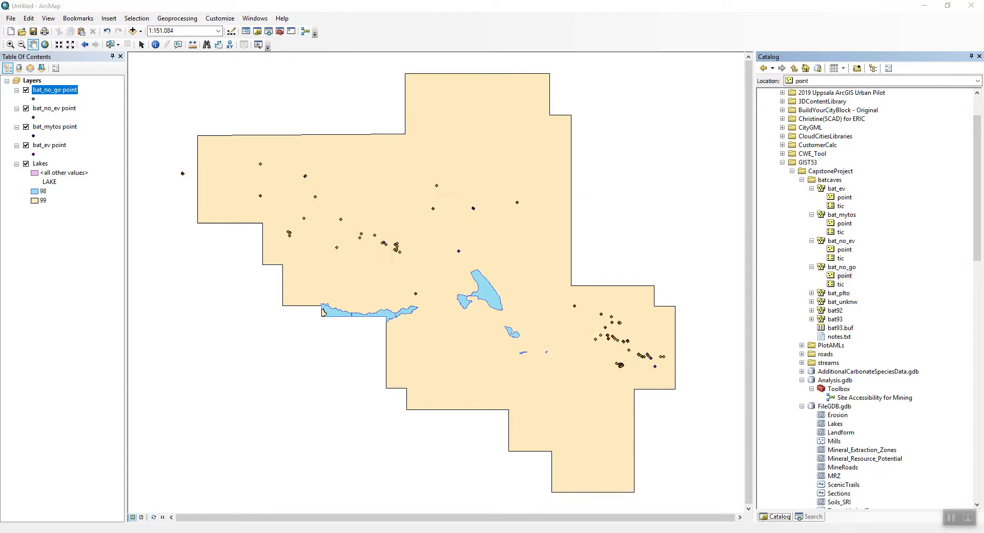
{"action": "key", "text": "Return"}
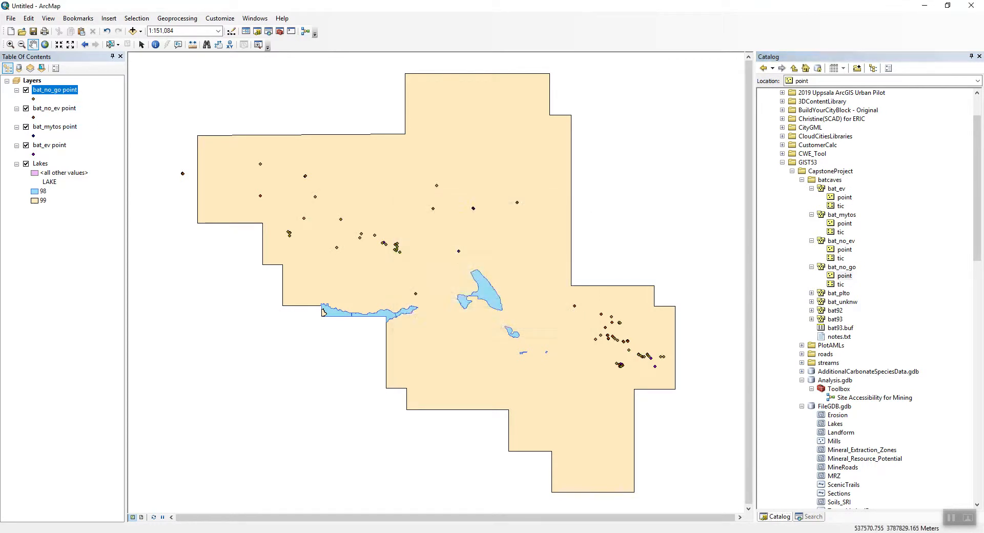
{"action": "left_click", "coordinate": [811, 293]}
{"action": "left_click", "coordinate": [844, 302]}
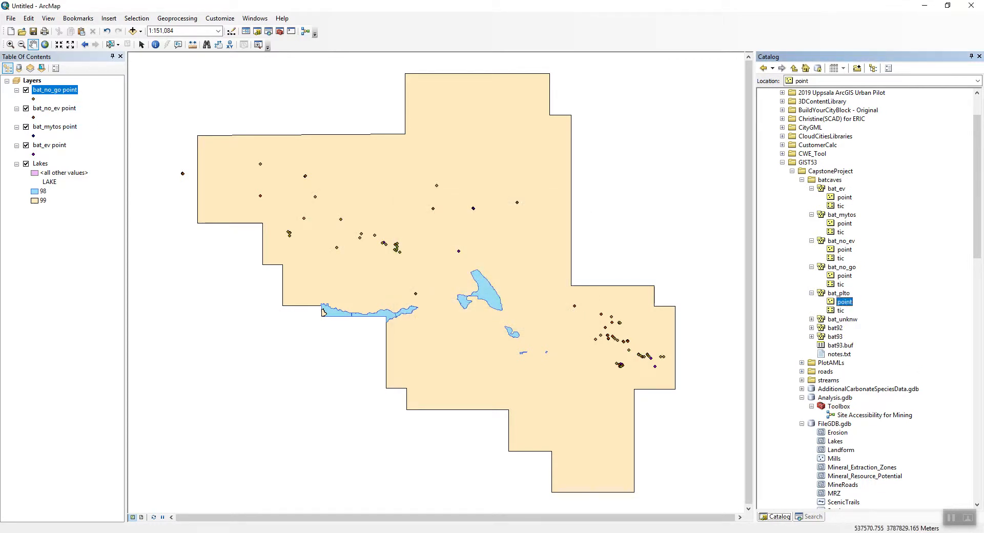
{"action": "left_click_drag", "start_coordinate": [323, 312], "coordinate": [323, 312]}
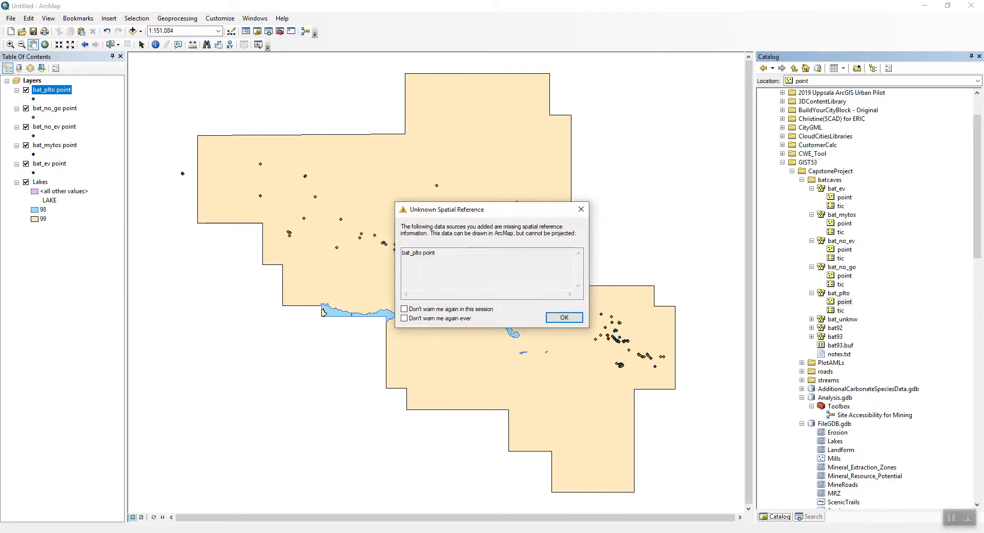
{"action": "key", "text": "Return"}
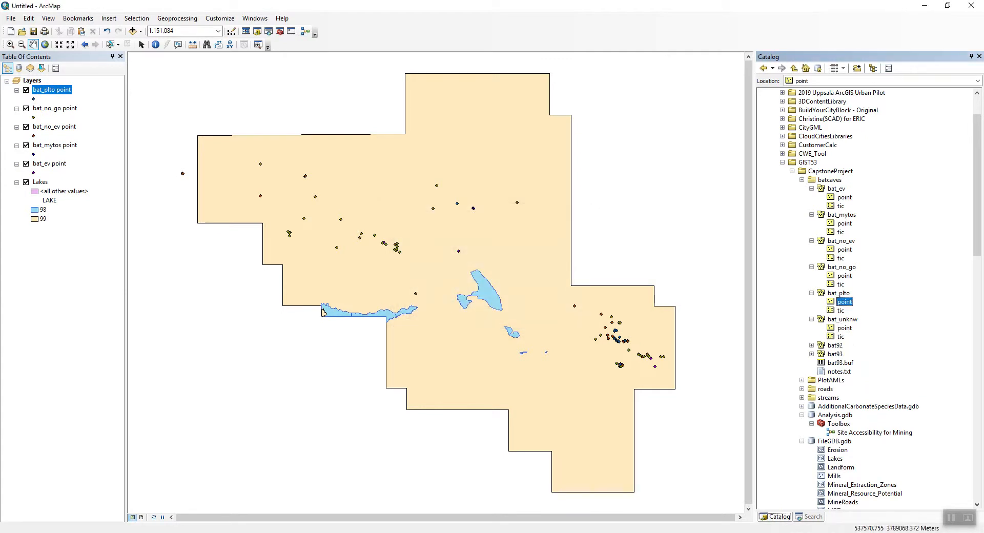
Add the bat_unknw and bat92 point coverages to the map, dismissing the spatial reference warnings.
{"action": "left_click_drag", "start_coordinate": [844, 328], "coordinate": [323, 312]}
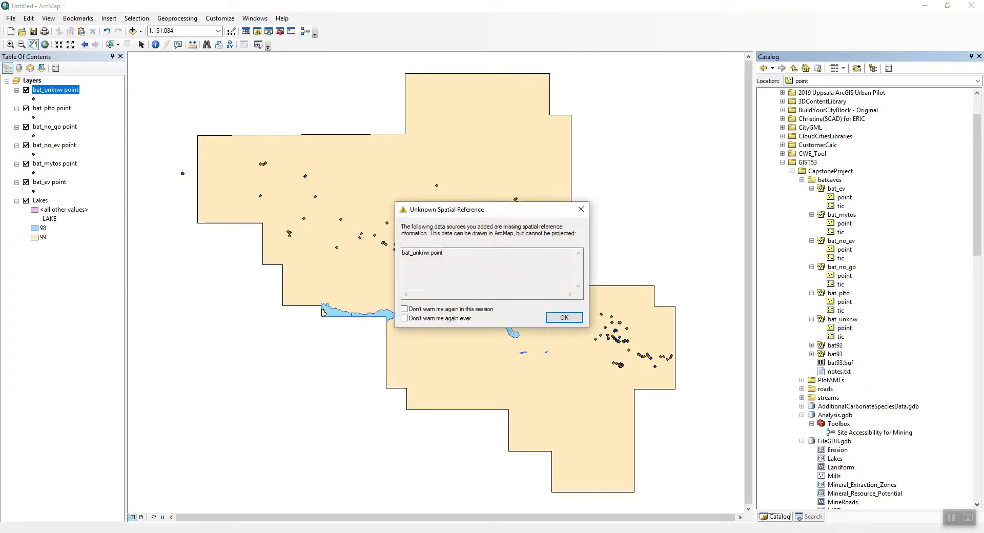
{"action": "key", "text": "Return"}
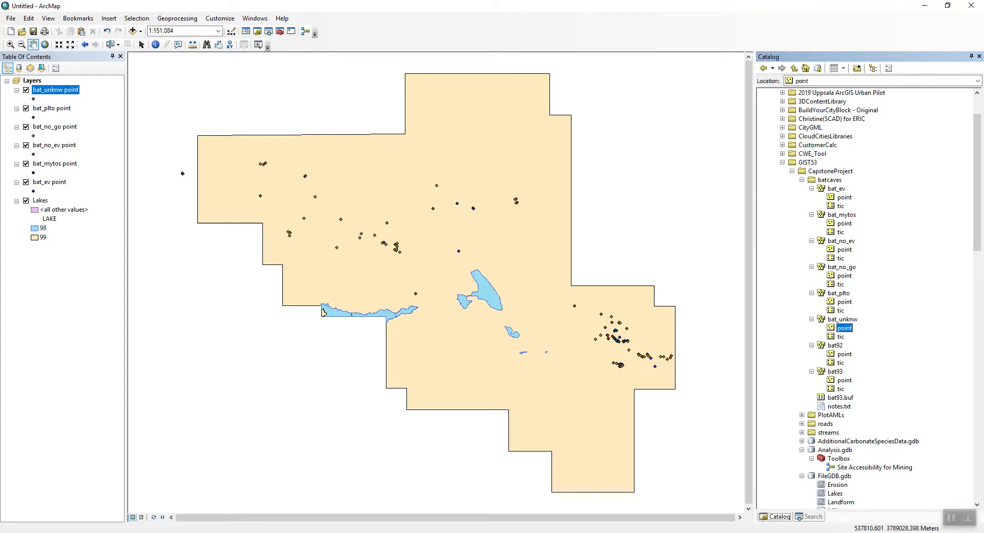
{"action": "left_click", "coordinate": [844, 354]}
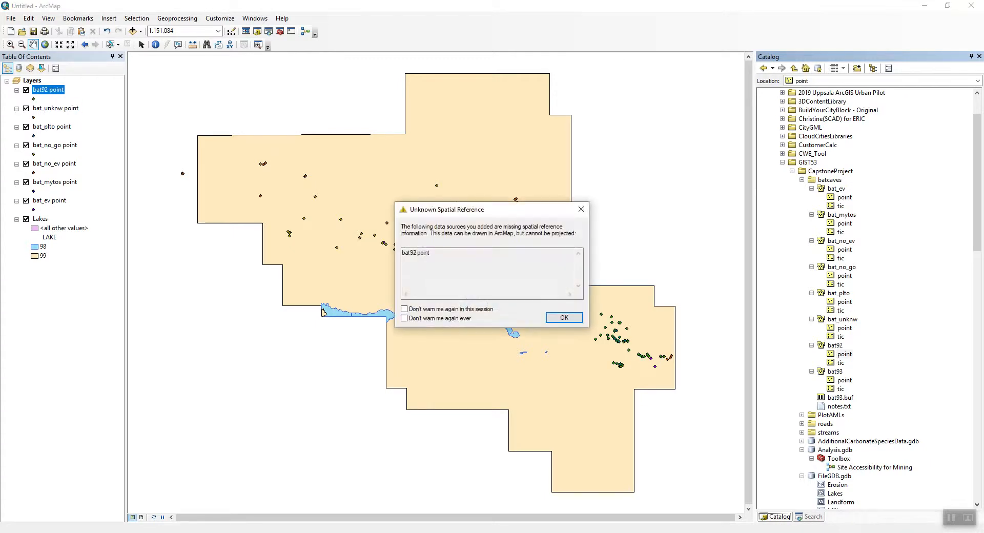
{"action": "key", "text": "Return"}
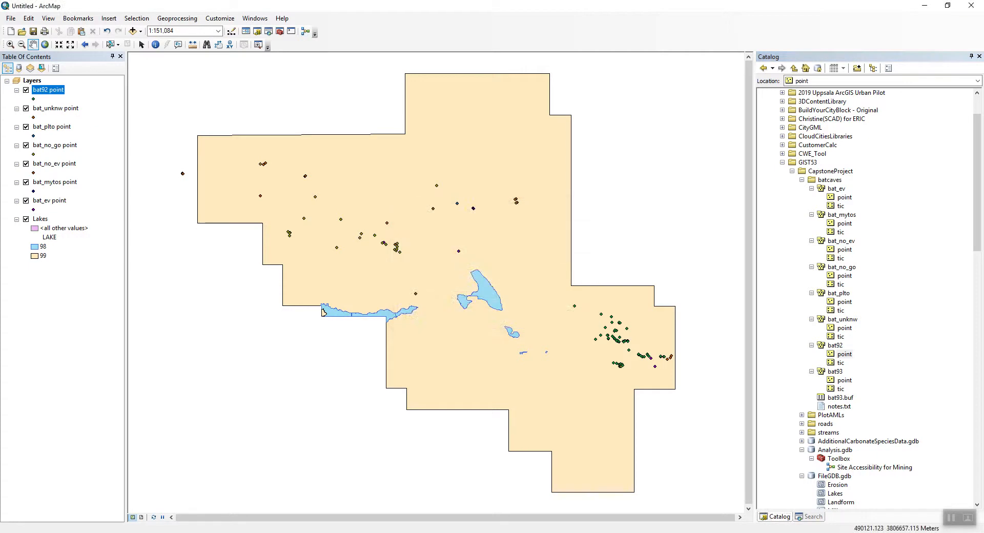
Move the bat92 point layer just above Lakes and symbolize it with a yellow Circle 1 at size 18.
{"action": "left_click_drag", "start_coordinate": [48, 90], "coordinate": [48, 214]}
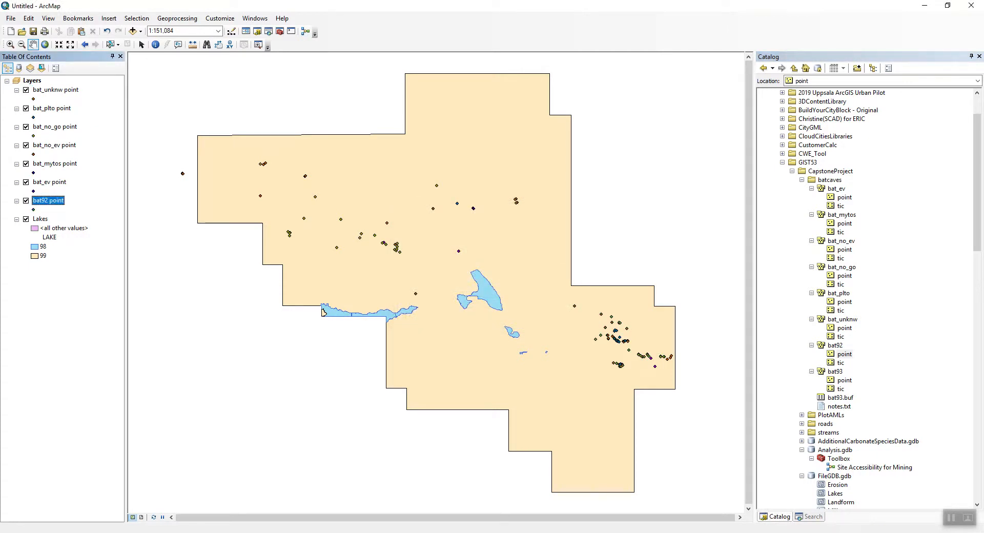
{"action": "left_click", "coordinate": [34, 210]}
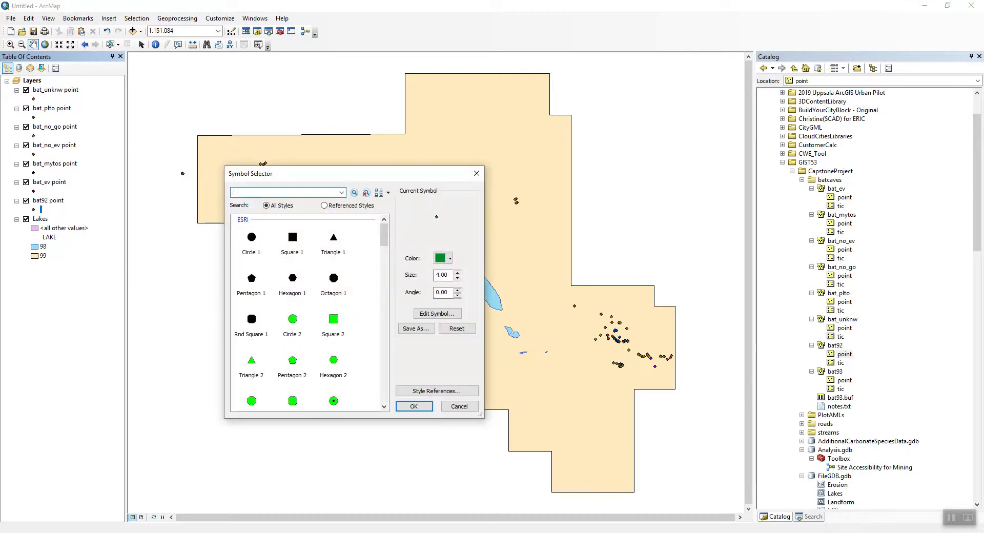
{"action": "left_click", "coordinate": [251, 236]}
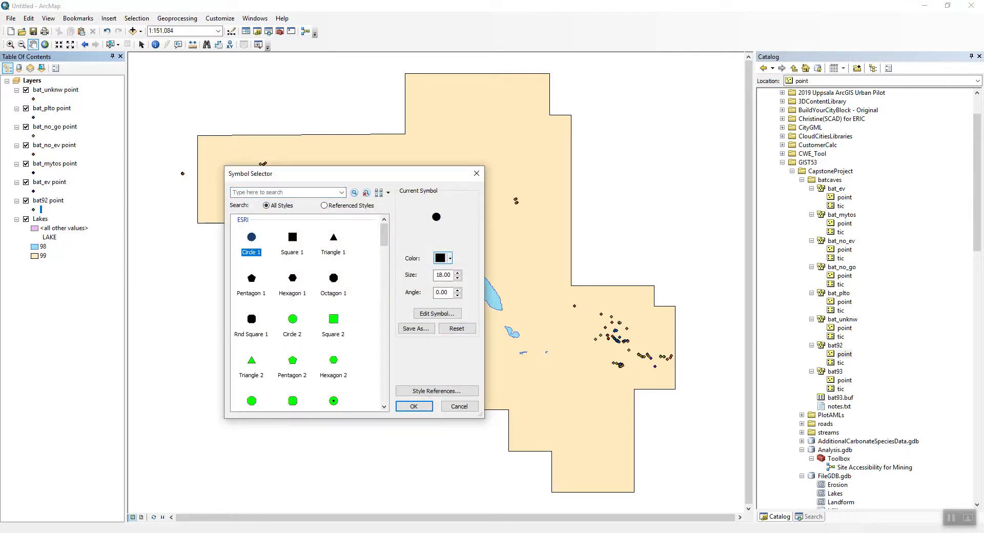
{"action": "left_click", "coordinate": [450, 258]}
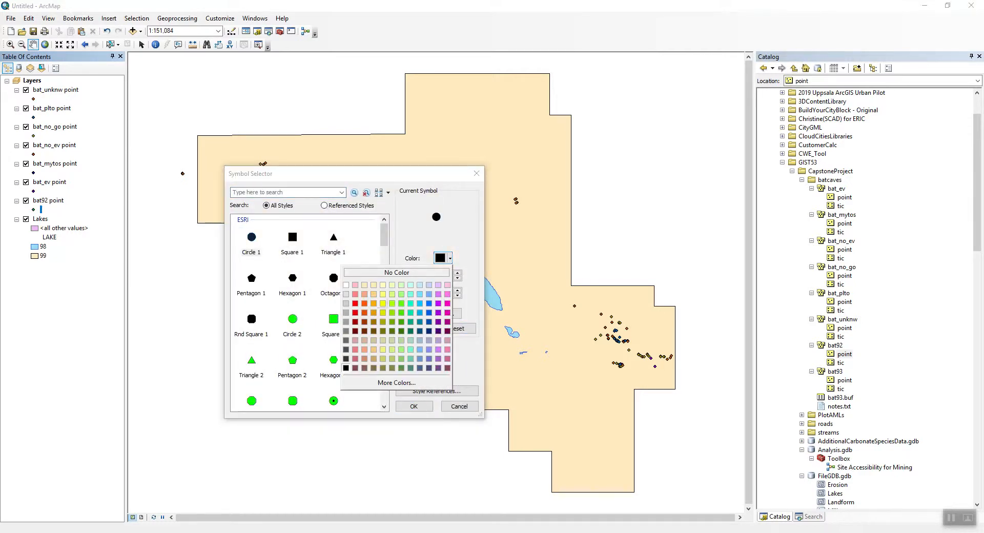
{"action": "left_click", "coordinate": [383, 303]}
{"action": "left_click", "coordinate": [414, 406]}
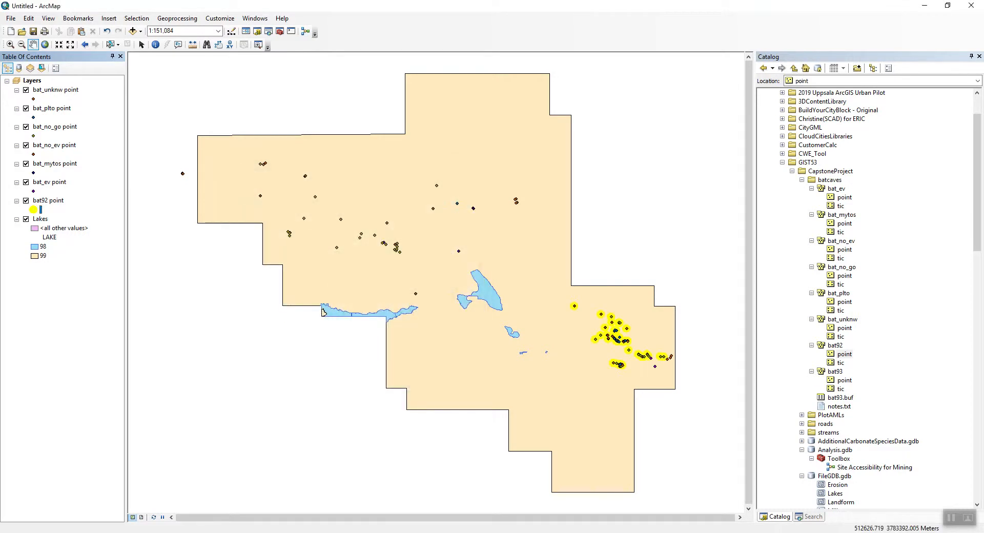
Zoom in on the eastern cluster of bat cave points to inspect the symbols, then step back to the earlier extent.
{"action": "left_click", "coordinate": [10, 45]}
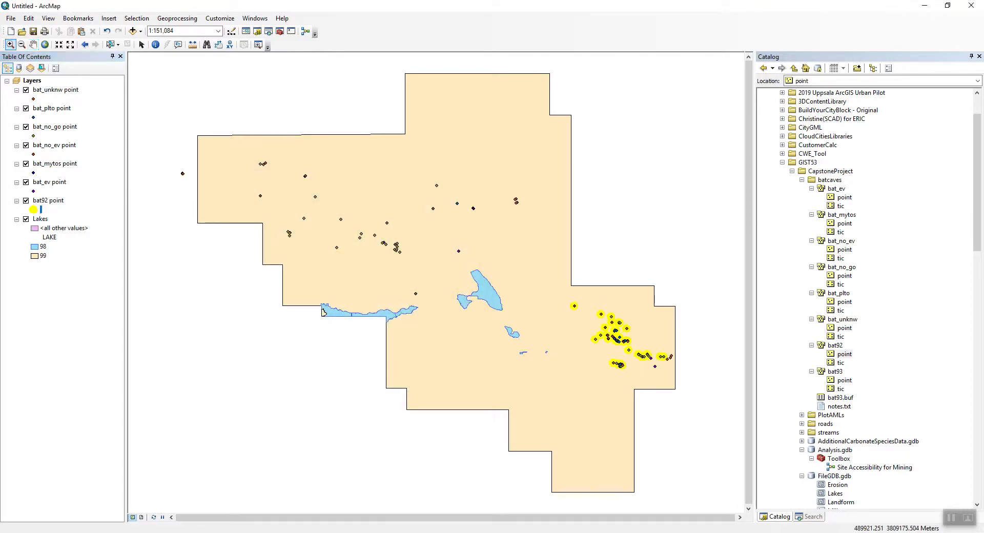
{"action": "left_click_drag", "start_coordinate": [560, 302], "coordinate": [692, 380]}
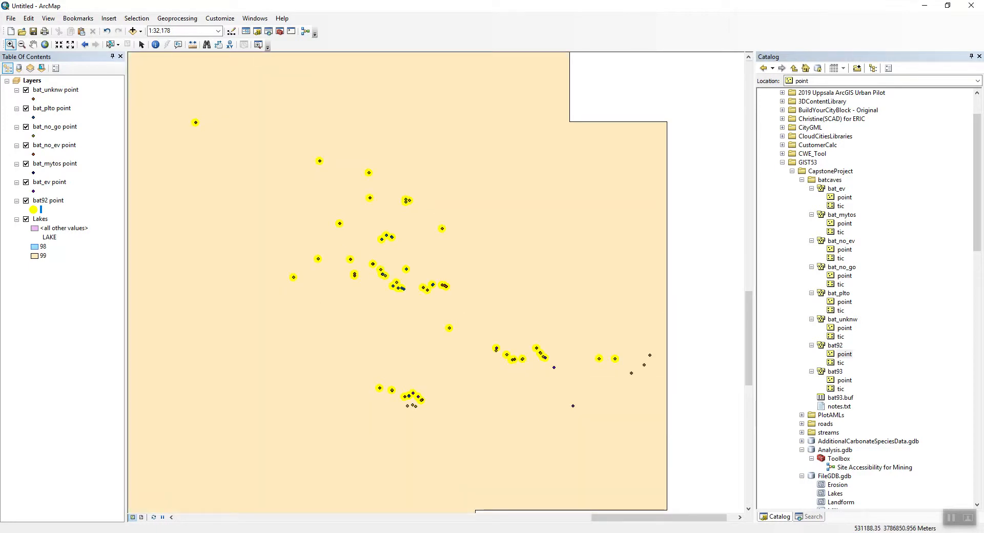
{"action": "left_click_drag", "start_coordinate": [487, 332], "coordinate": [584, 389]}
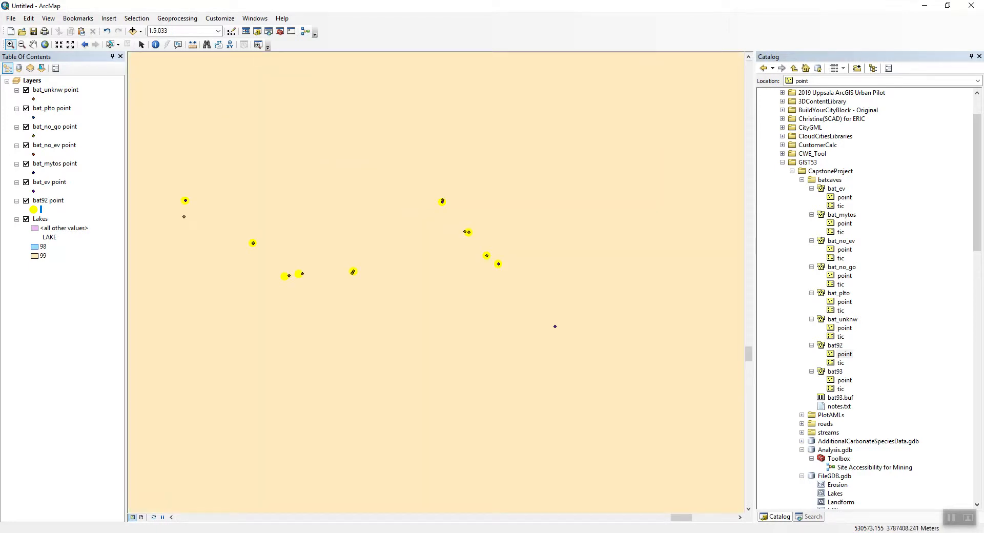
{"action": "left_click_drag", "start_coordinate": [424, 198], "coordinate": [513, 268]}
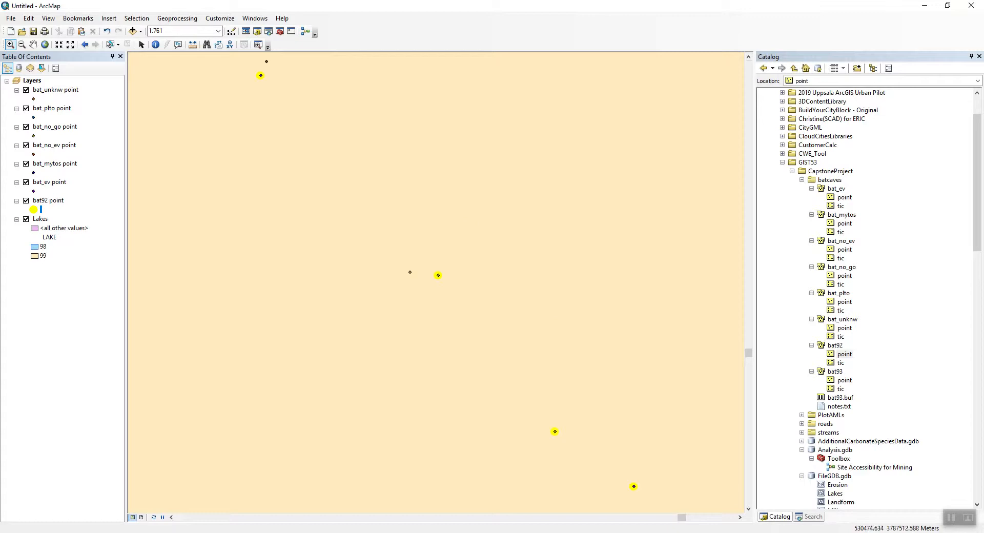
{"action": "left_click", "coordinate": [85, 45]}
{"action": "left_click", "coordinate": [84, 44]}
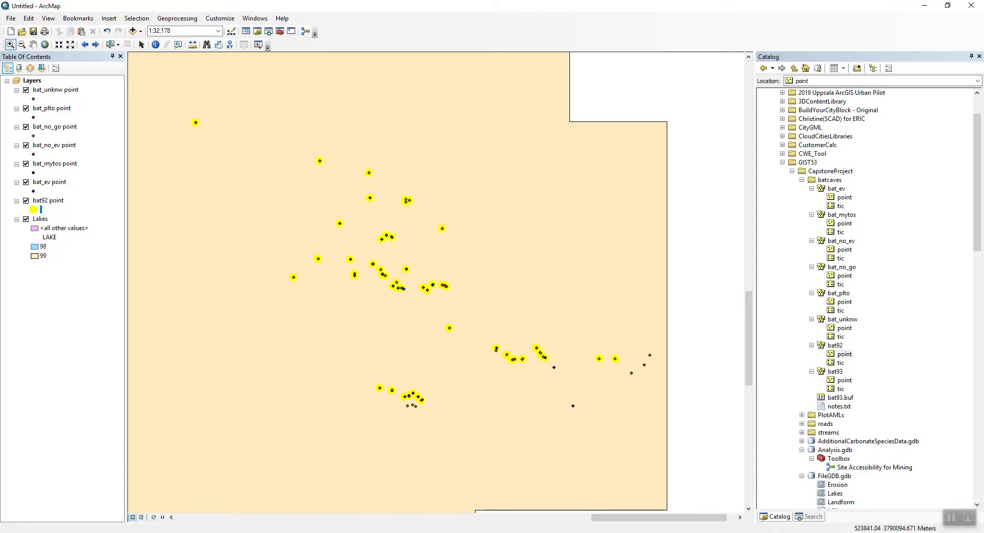
Add the bat93 point coverage to the map and symbolize it with a red Circle 1.
{"action": "left_click", "coordinate": [845, 381]}
{"action": "left_click_drag", "start_coordinate": [845, 380], "coordinate": [62, 215]}
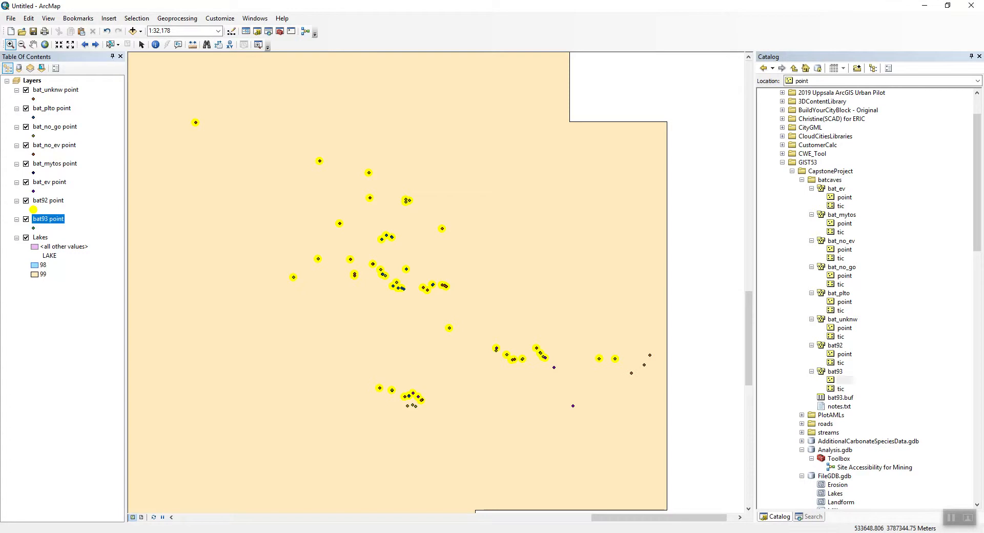
{"action": "left_click", "coordinate": [564, 317]}
{"action": "left_click", "coordinate": [34, 228]}
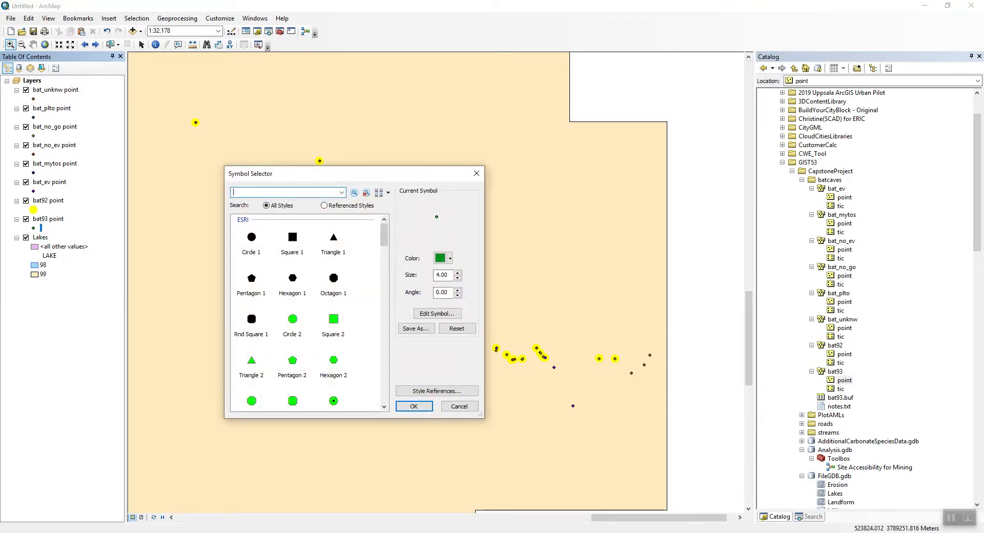
{"action": "left_click", "coordinate": [251, 238]}
{"action": "left_click", "coordinate": [449, 258]}
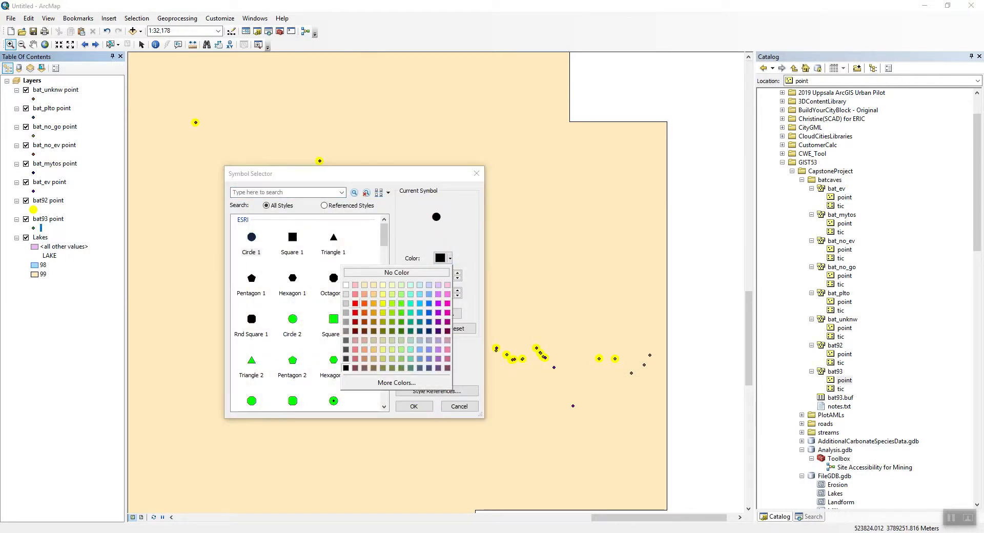
{"action": "left_click", "coordinate": [356, 303]}
{"action": "left_click", "coordinate": [414, 406]}
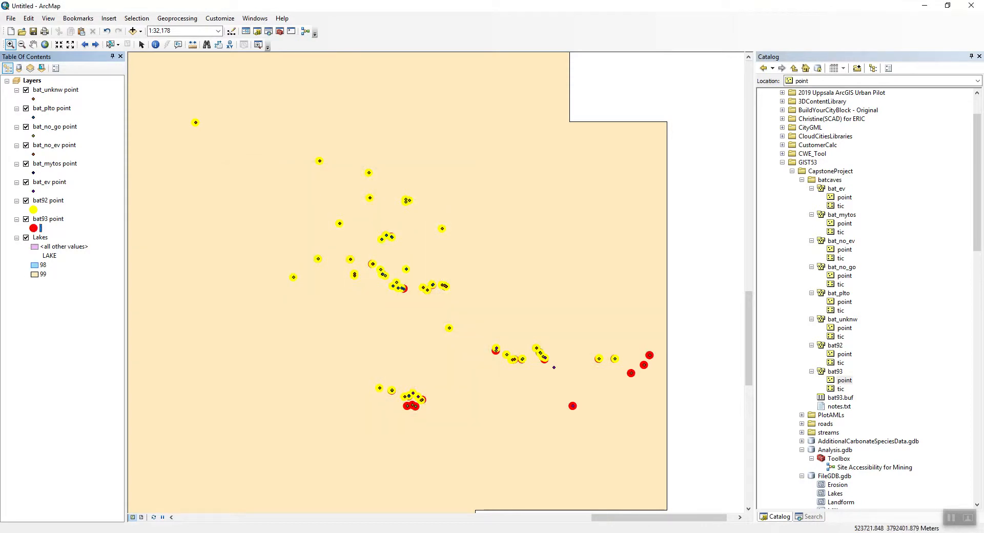
Pan around the map to inspect where the bat92 and bat93 cave points lie.
{"action": "left_click", "coordinate": [33, 44]}
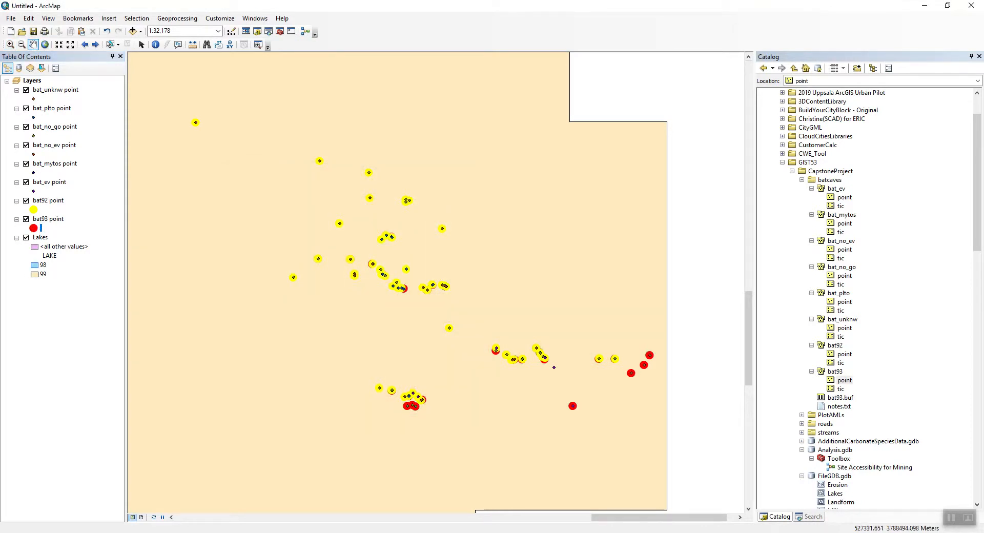
{"action": "left_click_drag", "start_coordinate": [318, 220], "coordinate": [638, 343]}
{"action": "left_click_drag", "start_coordinate": [308, 200], "coordinate": [642, 329]}
{"action": "left_click_drag", "start_coordinate": [312, 154], "coordinate": [615, 370]}
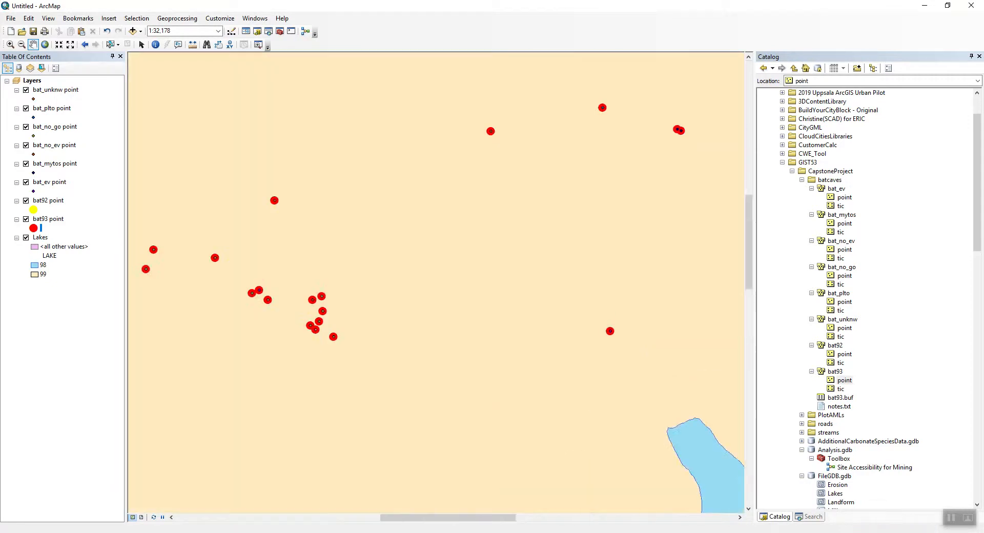
{"action": "left_click_drag", "start_coordinate": [297, 262], "coordinate": [426, 321]}
{"action": "left_click_drag", "start_coordinate": [318, 271], "coordinate": [458, 288]}
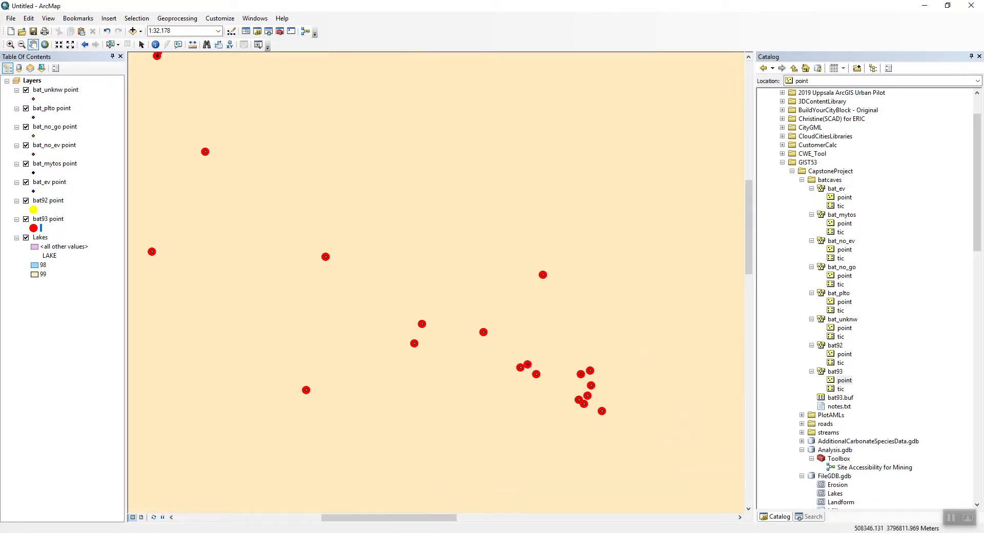
{"action": "left_click_drag", "start_coordinate": [271, 190], "coordinate": [482, 346]}
{"action": "left_click_drag", "start_coordinate": [308, 256], "coordinate": [467, 231]}
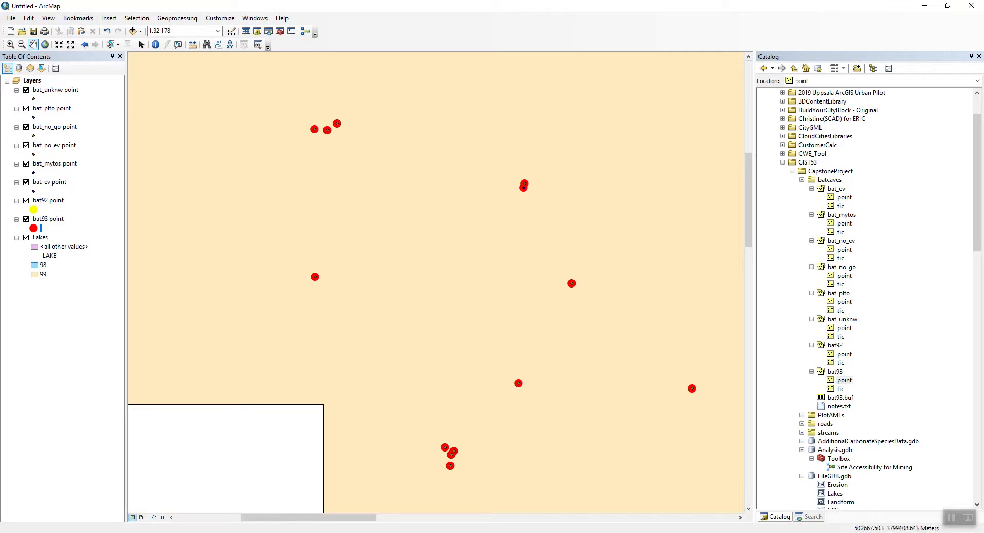
{"action": "left_click_drag", "start_coordinate": [307, 256], "coordinate": [382, 213]}
{"action": "left_click_drag", "start_coordinate": [436, 169], "coordinate": [435, 364]}
{"action": "left_click_drag", "start_coordinate": [574, 328], "coordinate": [288, 206]}
{"action": "left_click_drag", "start_coordinate": [512, 318], "coordinate": [292, 201]}
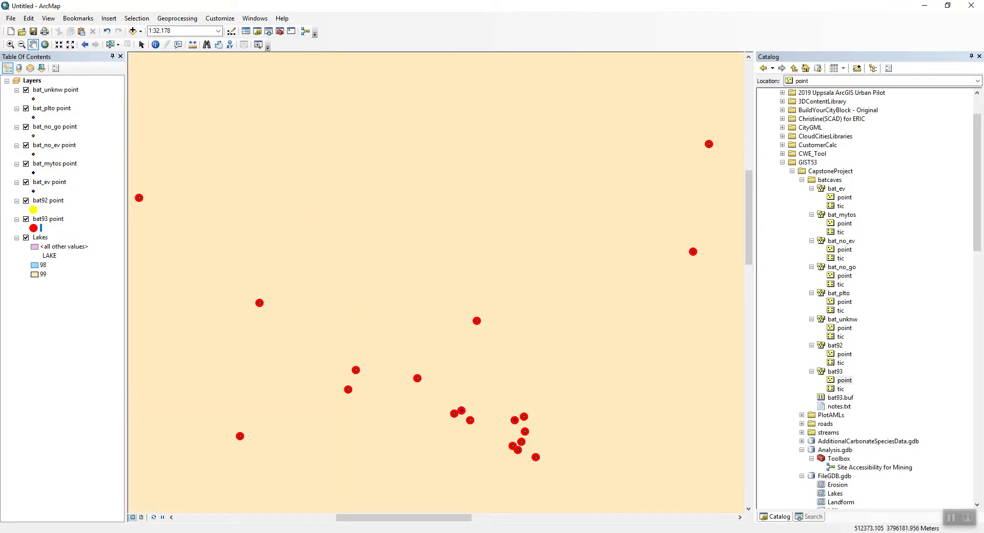
{"action": "left_click_drag", "start_coordinate": [533, 379], "coordinate": [301, 197]}
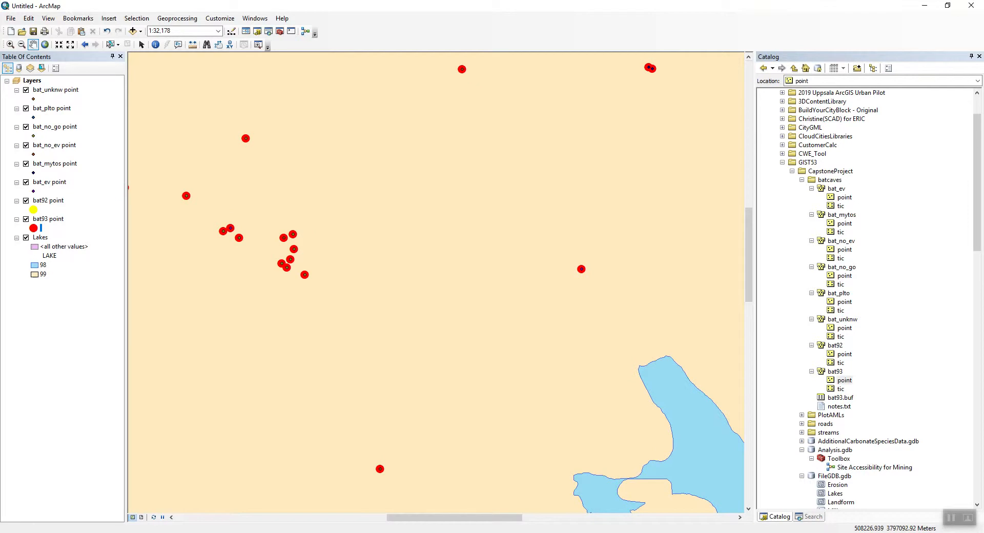
Remove the bat92 and bat93 point layers from the map.
{"action": "left_click", "coordinate": [48, 201]}
{"action": "left_click", "coordinate": [51, 219], "text": "ctrl"}
{"action": "right_click", "coordinate": [56, 219]}
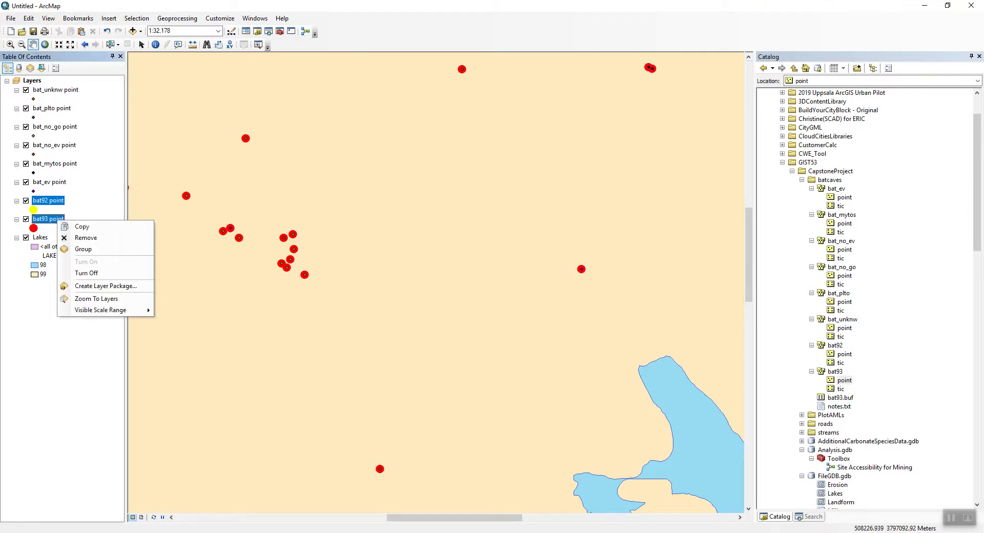
{"action": "left_click", "coordinate": [85, 237]}
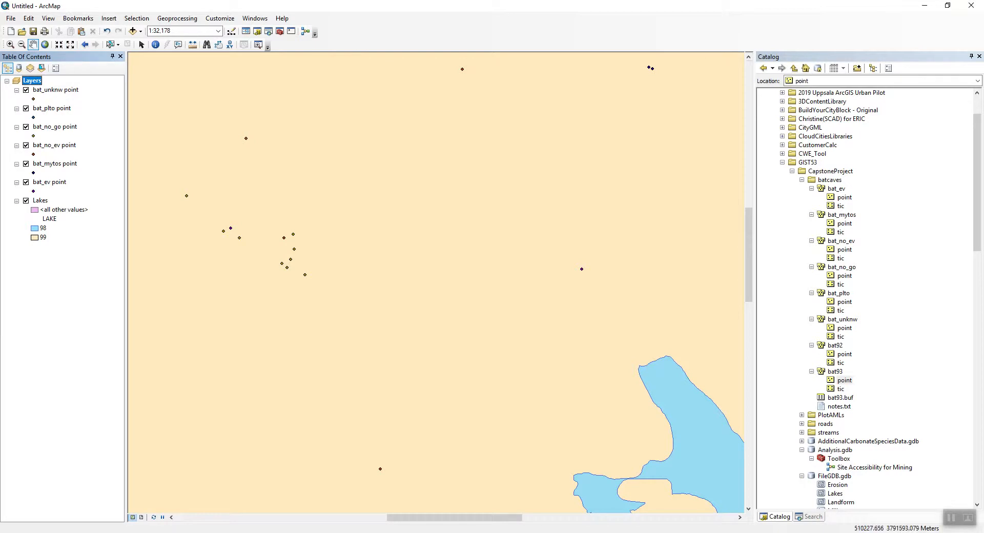
Switch to notes.txt and review the buffer distances and values listed for each bat data type.
{"action": "key", "text": "alt+Tab"}
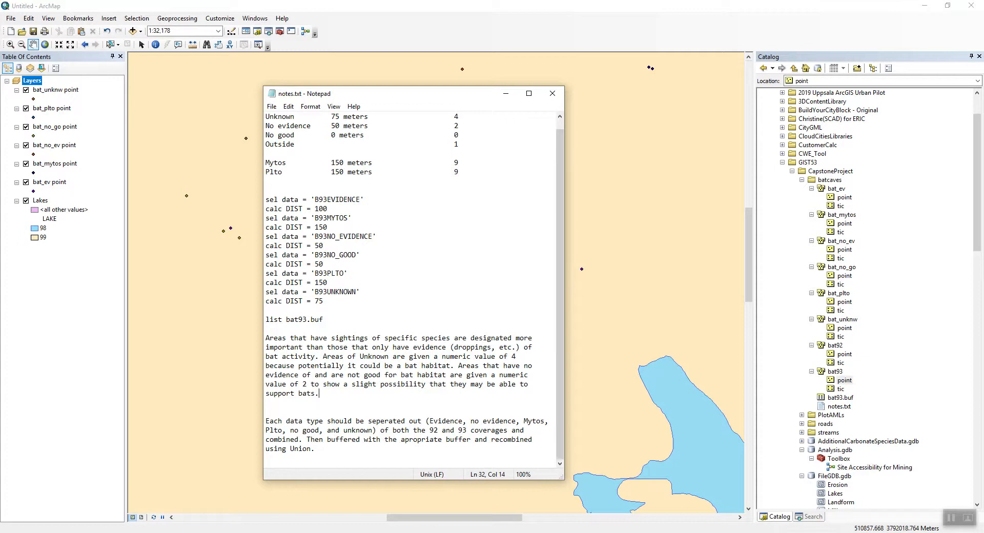
{"action": "scroll", "coordinate": [414, 288], "scroll_direction": "up", "scroll_amount": 1}
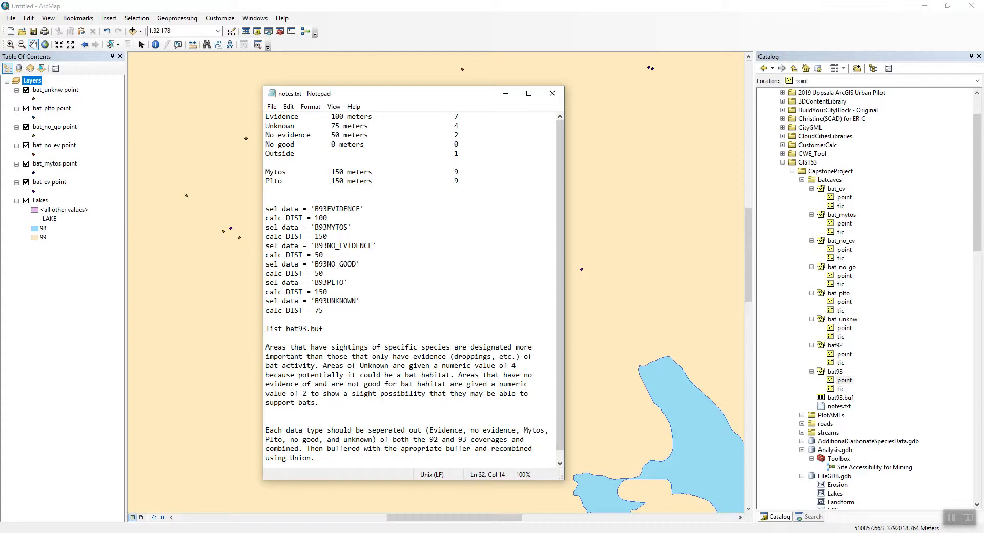
{"action": "left_click", "coordinate": [388, 117]}
{"action": "left_click_drag", "start_coordinate": [373, 181], "coordinate": [265, 172]}
{"action": "left_click", "coordinate": [360, 209]}
{"action": "left_click_drag", "start_coordinate": [373, 181], "coordinate": [269, 172]}
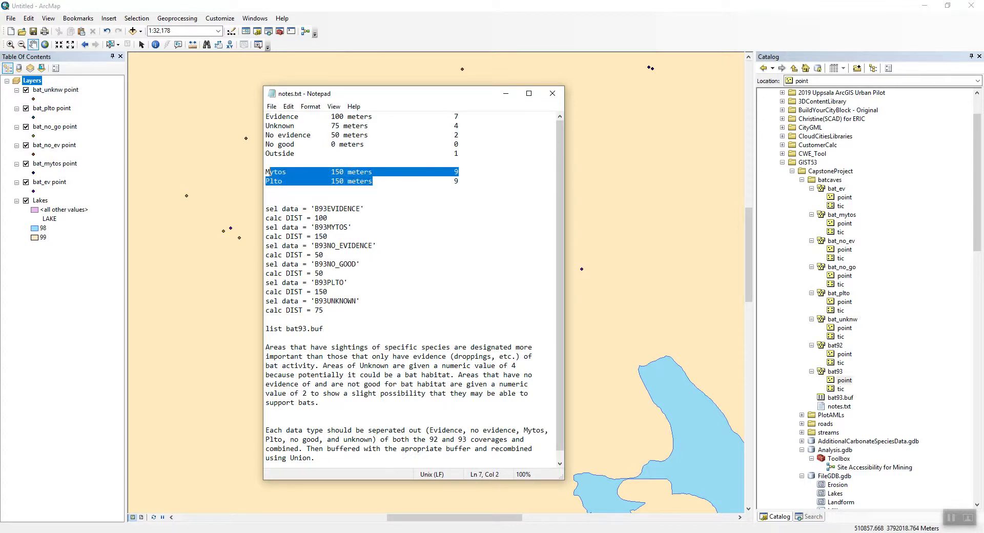
{"action": "left_click_drag", "start_coordinate": [373, 116], "coordinate": [265, 116]}
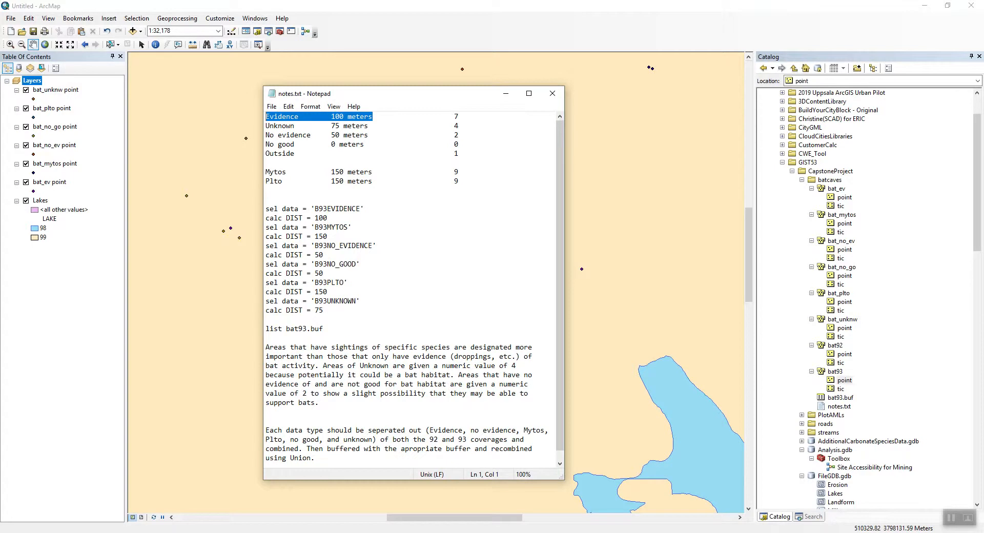
{"action": "left_click_drag", "start_coordinate": [368, 126], "coordinate": [265, 126]}
{"action": "left_click_drag", "start_coordinate": [376, 135], "coordinate": [265, 134]}
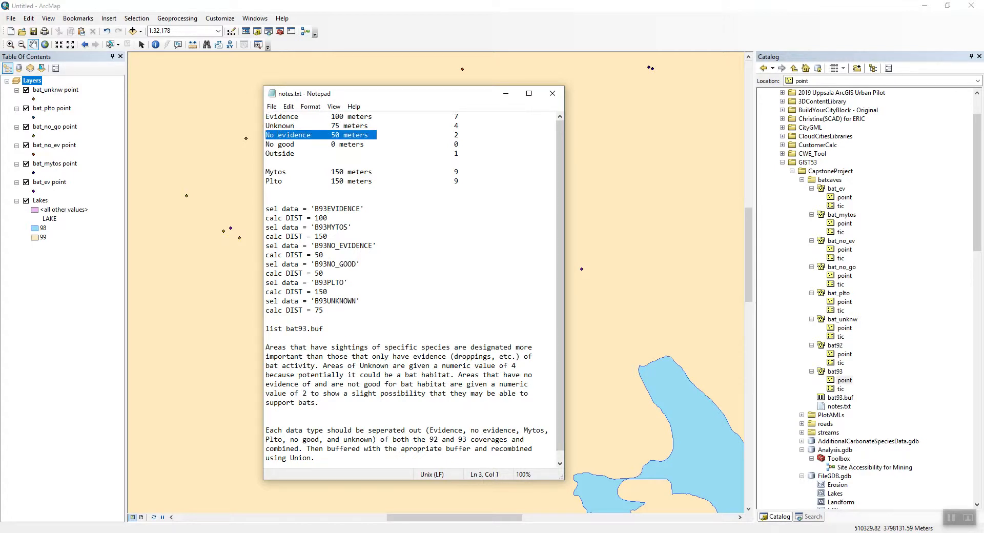
{"action": "left_click_drag", "start_coordinate": [369, 144], "coordinate": [264, 144]}
{"action": "left_click_drag", "start_coordinate": [460, 144], "coordinate": [265, 144]}
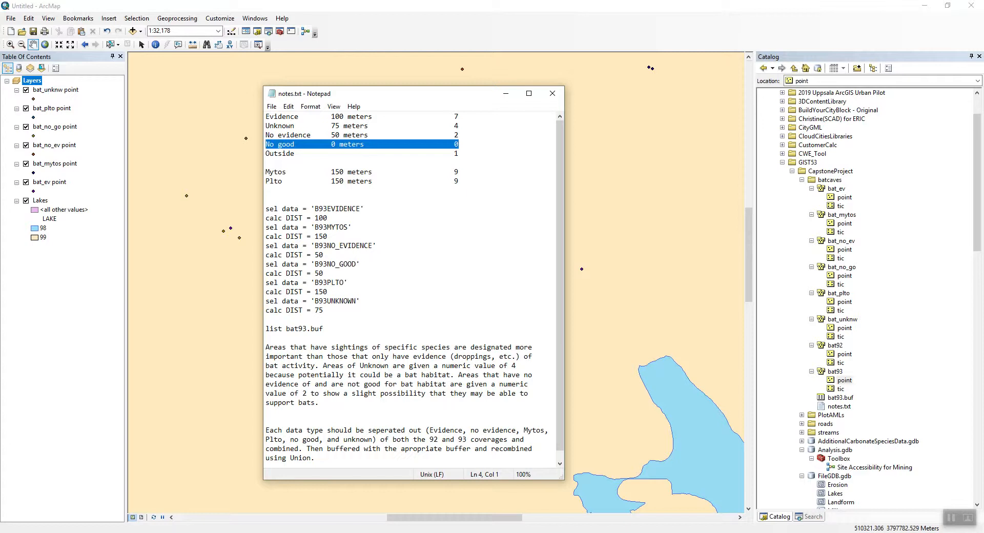
{"action": "left_click", "coordinate": [266, 163]}
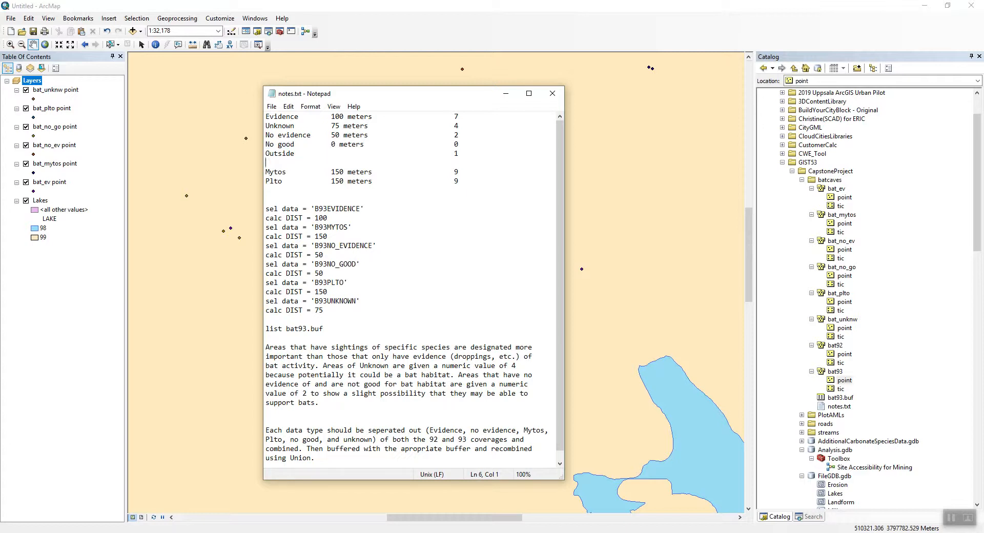
Set the No good value to 1 in the notes and save the file while closing it.
{"action": "left_click", "coordinate": [459, 145]}
{"action": "key", "text": "BackSpace"}
{"action": "type", "text": "1"}
{"action": "left_click", "coordinate": [328, 236]}
{"action": "left_click", "coordinate": [552, 93]}
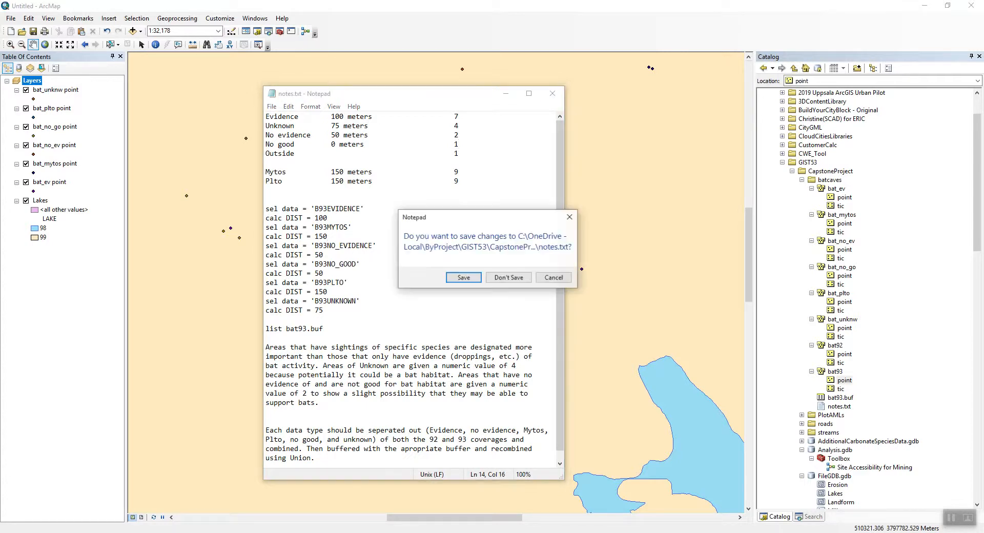
{"action": "left_click", "coordinate": [463, 278]}
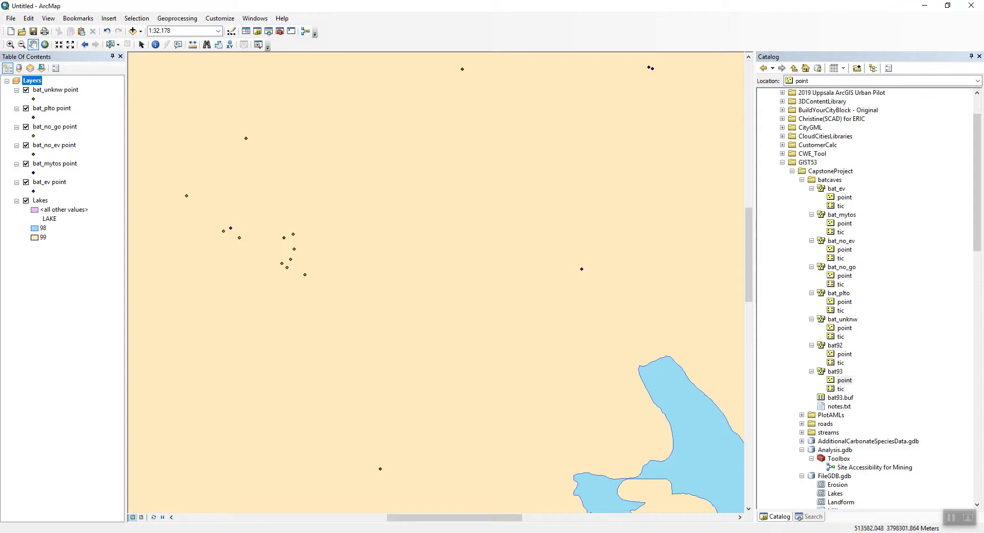
{"action": "left_click_drag", "start_coordinate": [383, 175], "coordinate": [425, 213]}
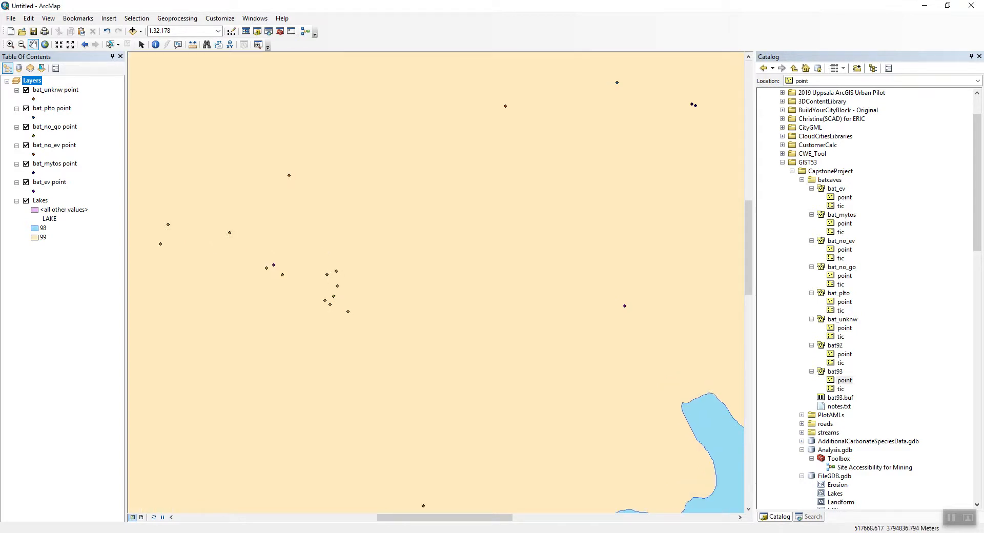
{"action": "left_click", "coordinate": [792, 172]}
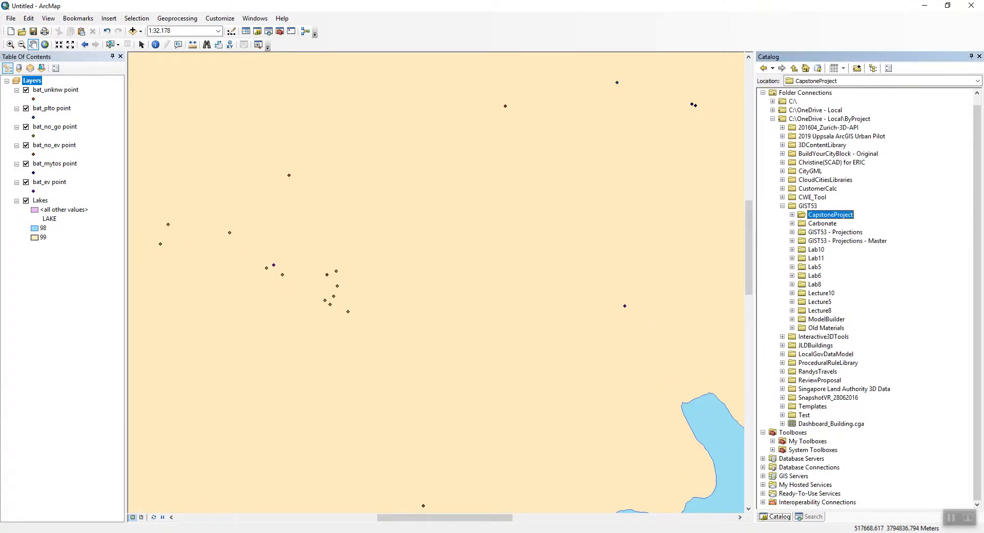
{"action": "left_click", "coordinate": [791, 215]}
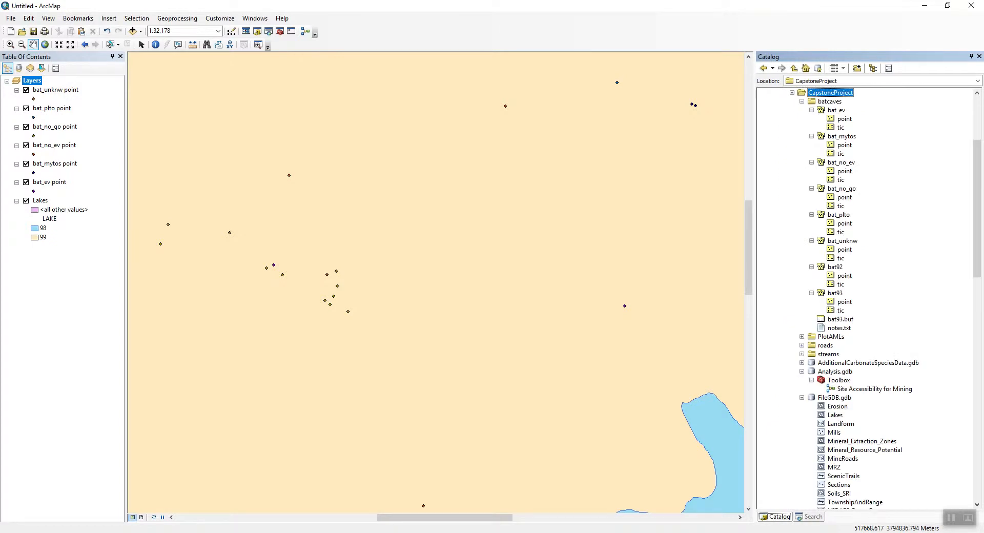
{"action": "scroll", "coordinate": [866, 297], "scroll_direction": "down", "scroll_amount": 10}
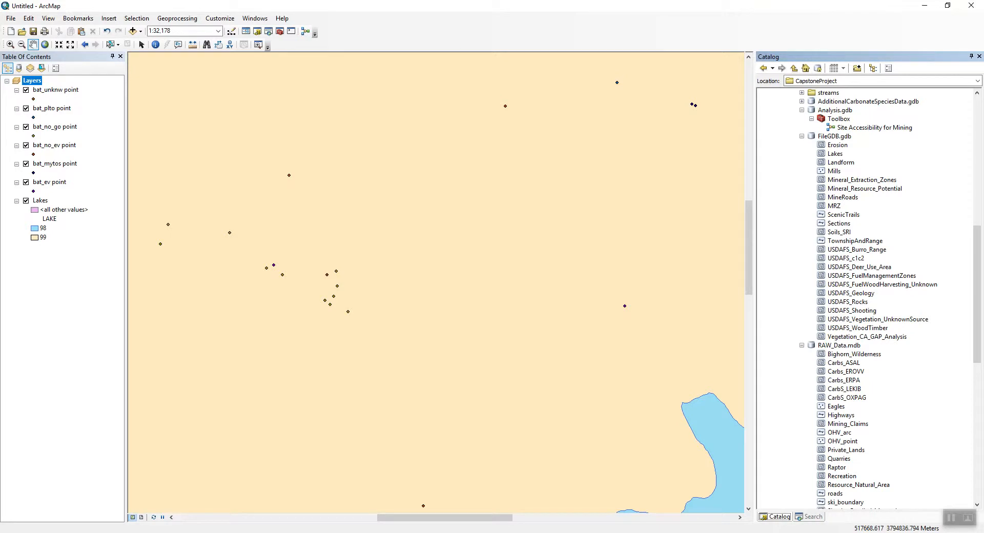
Add the USDAFS_Deer_Use_Area layer from FileGDB.gdb to the map, dismissing the coordinate system warning.
{"action": "left_click_drag", "start_coordinate": [858, 267], "coordinate": [554, 276]}
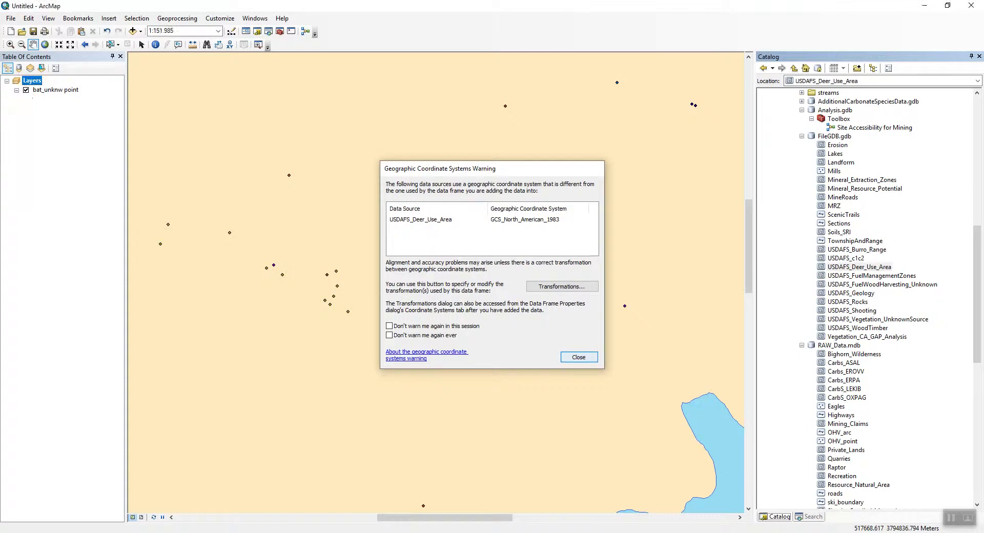
{"action": "left_click", "coordinate": [579, 357]}
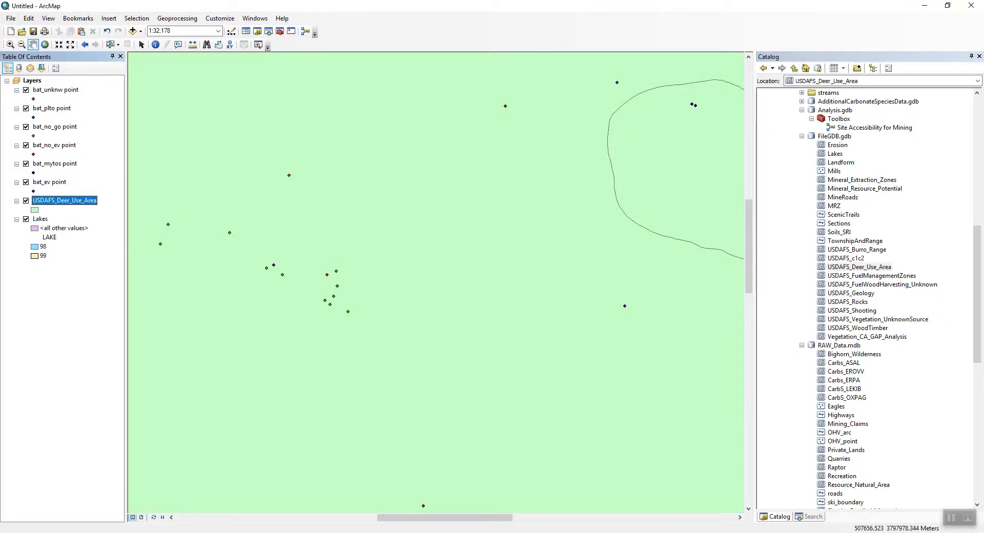
Display only the USDAFS_Deer_Use_Area layer and zoom to its extent.
{"action": "left_click", "coordinate": [25, 90], "text": "ctrl"}
{"action": "left_click", "coordinate": [26, 200]}
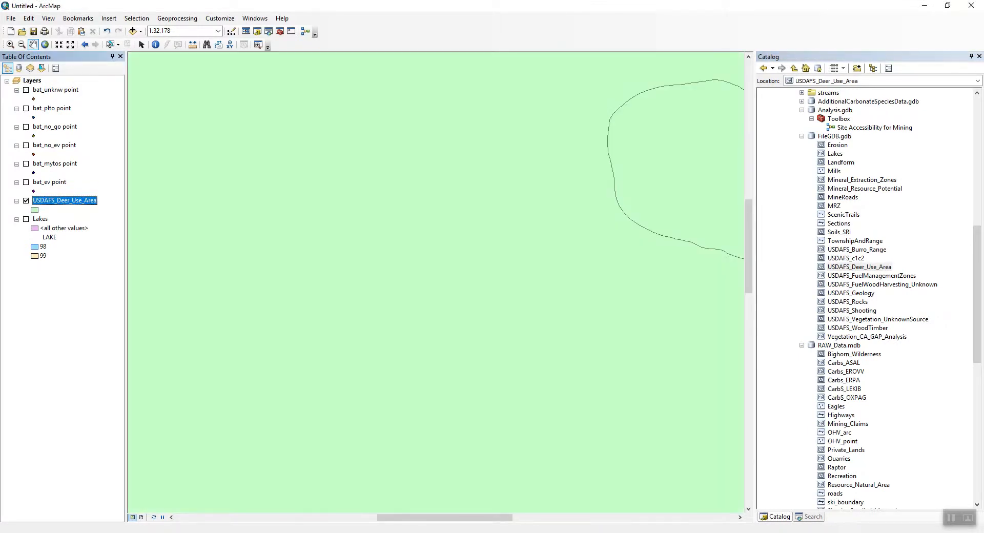
{"action": "right_click", "coordinate": [62, 201]}
{"action": "left_click", "coordinate": [92, 255]}
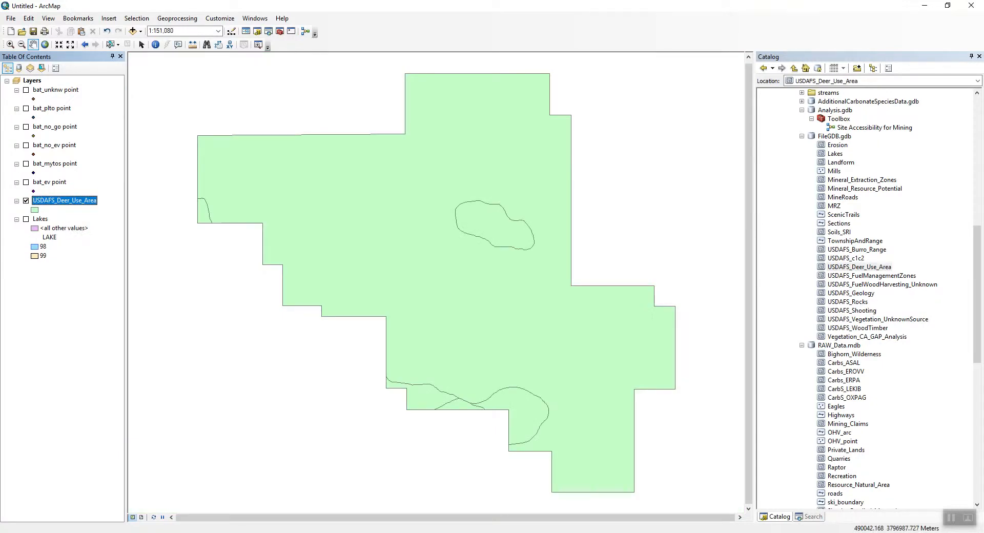
Open the USDAFS_Deer_Use_Area attribute table to review its fields, then close it.
{"action": "right_click", "coordinate": [78, 199]}
{"action": "left_click", "coordinate": [123, 229]}
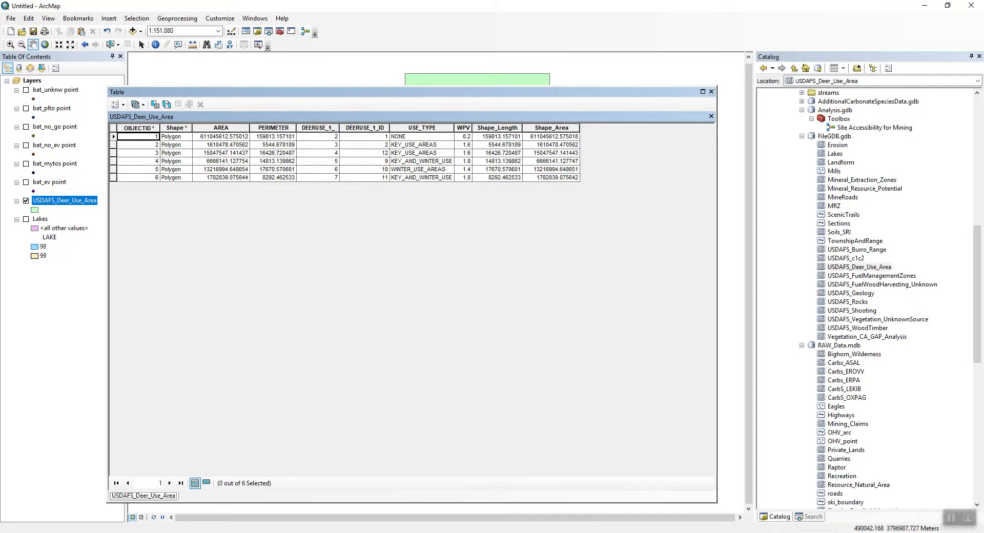
{"action": "left_click", "coordinate": [711, 92]}
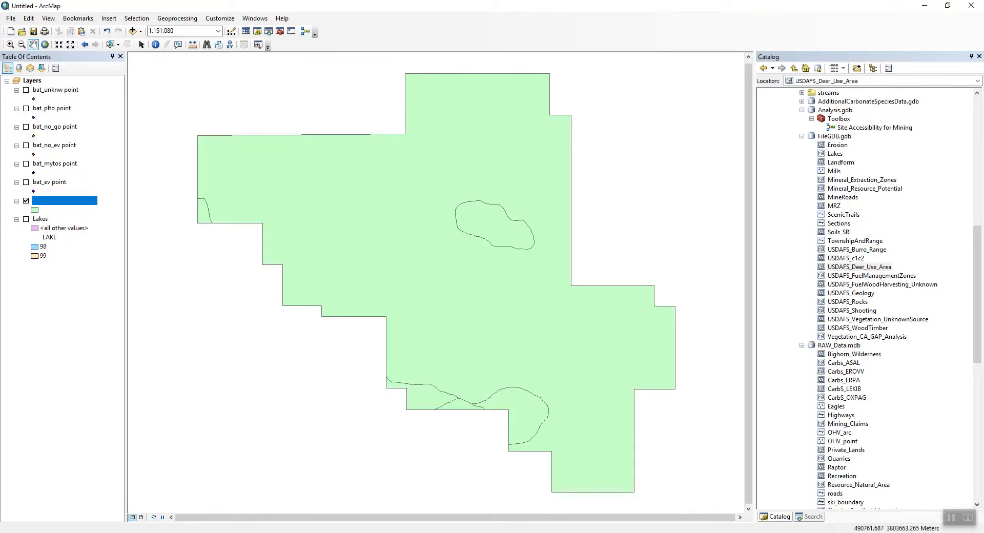
Symbolize USDAFS_Deer_Use_Area by unique values of the USE_TYPE field, adding all values and applying.
{"action": "right_click", "coordinate": [64, 199]}
{"action": "left_click", "coordinate": [92, 414]}
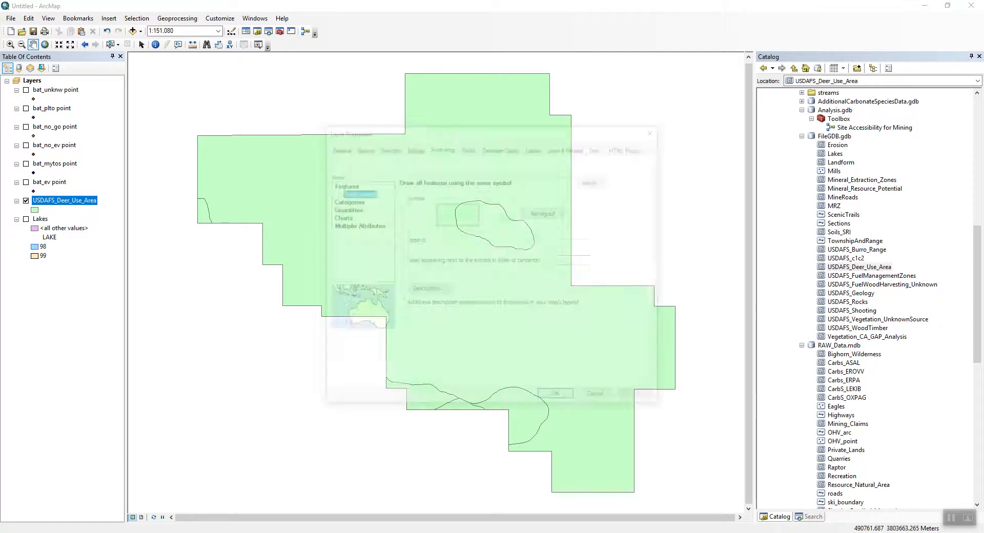
{"action": "left_click", "coordinate": [344, 200]}
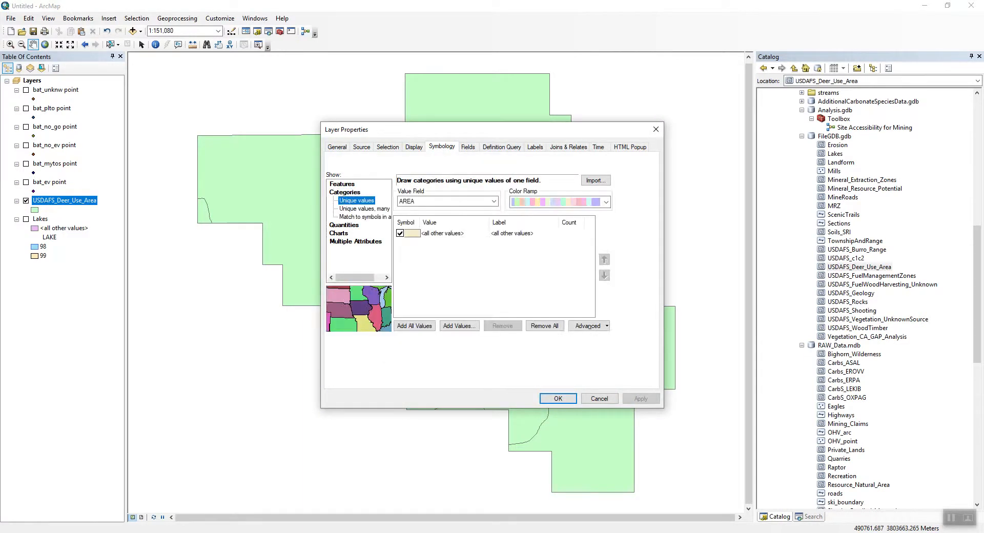
{"action": "left_click", "coordinate": [493, 201]}
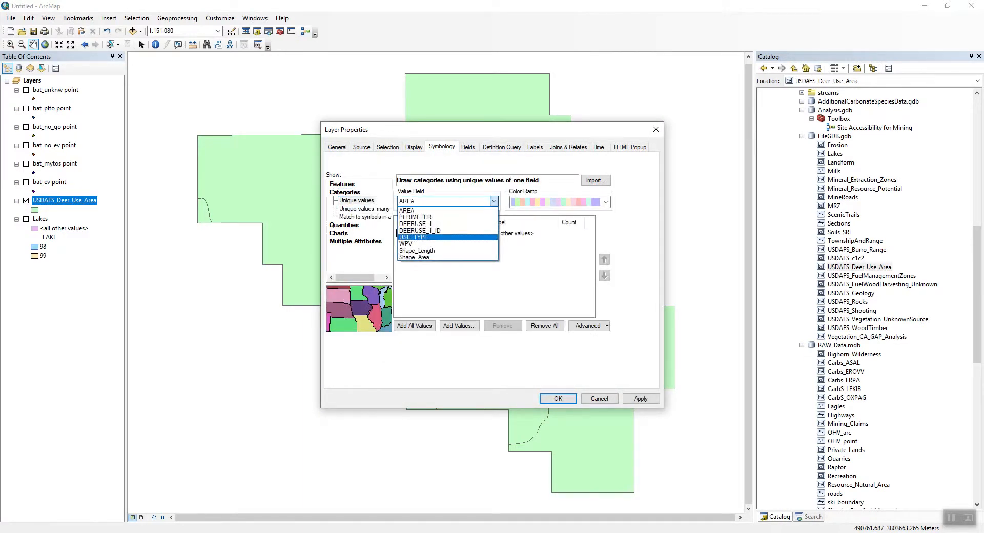
{"action": "left_click", "coordinate": [413, 237]}
{"action": "left_click", "coordinate": [415, 325]}
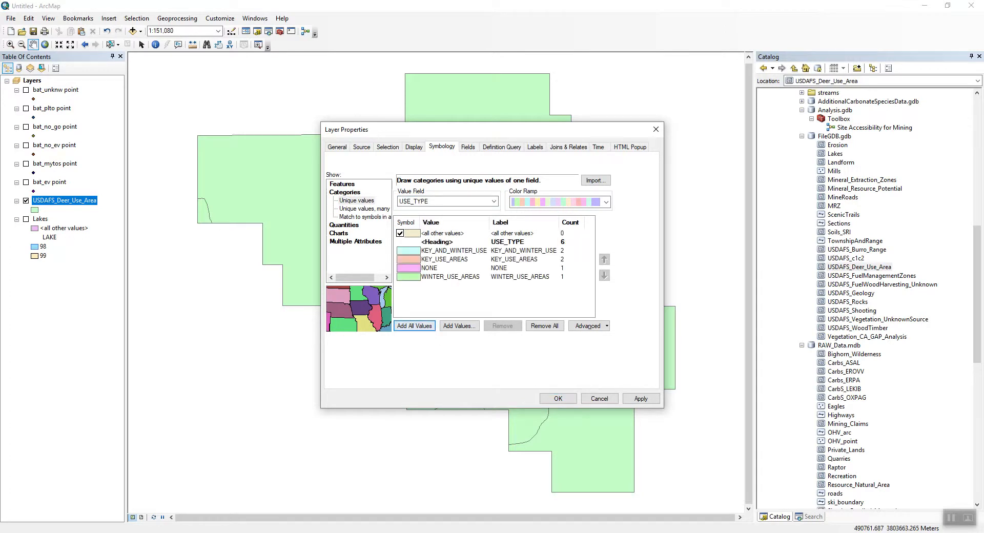
{"action": "left_click", "coordinate": [640, 398]}
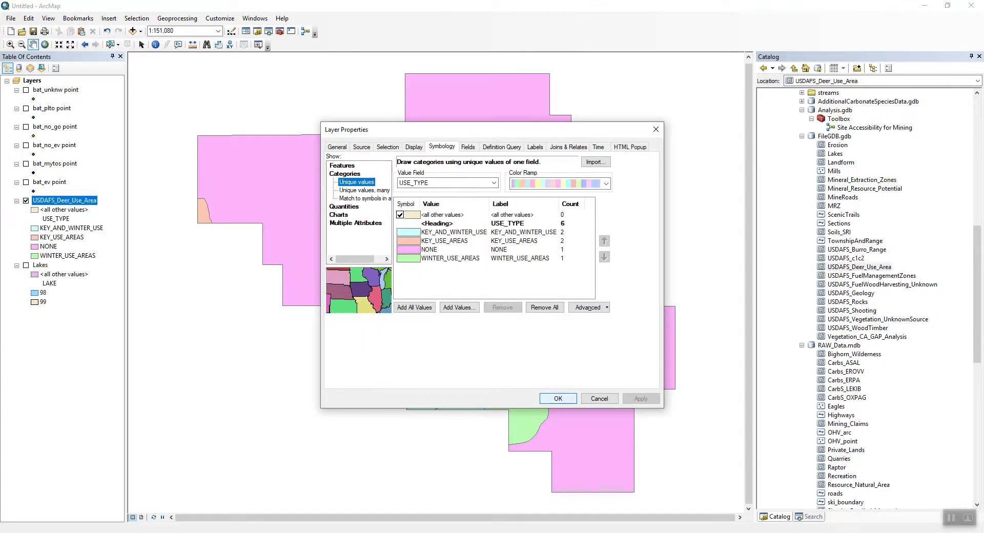
{"action": "left_click", "coordinate": [558, 398]}
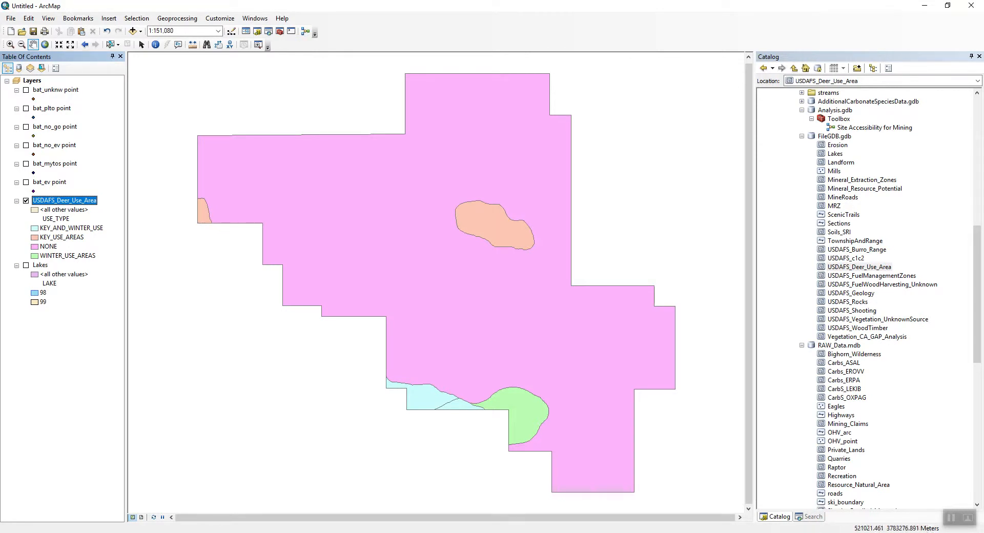
Add the USDAFS_Geology layer from FileGDB.gdb to the map and hide the deer use area layer.
{"action": "left_click_drag", "start_coordinate": [404, 295], "coordinate": [437, 292]}
{"action": "scroll", "coordinate": [866, 297], "scroll_direction": "down", "scroll_amount": 4}
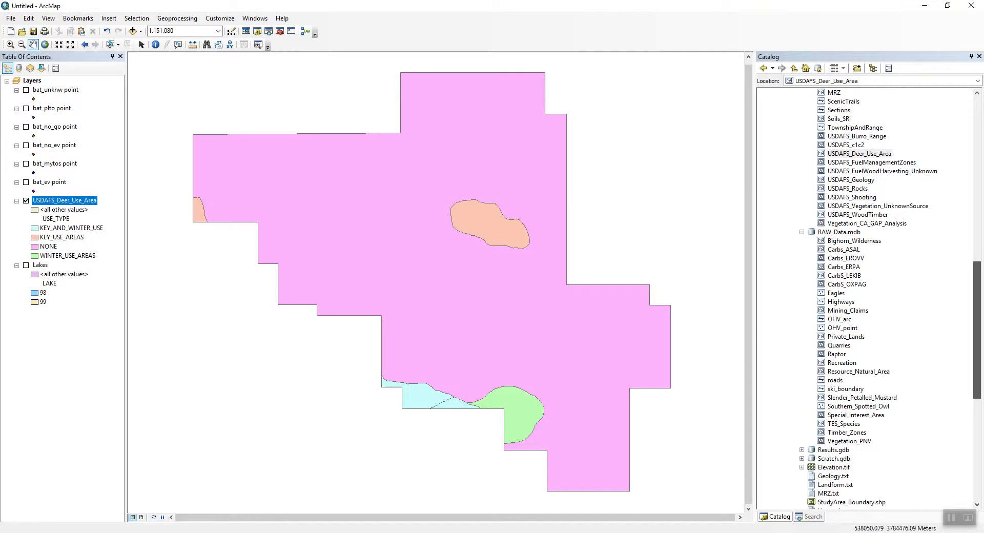
{"action": "scroll", "coordinate": [866, 297], "scroll_direction": "up", "scroll_amount": 1}
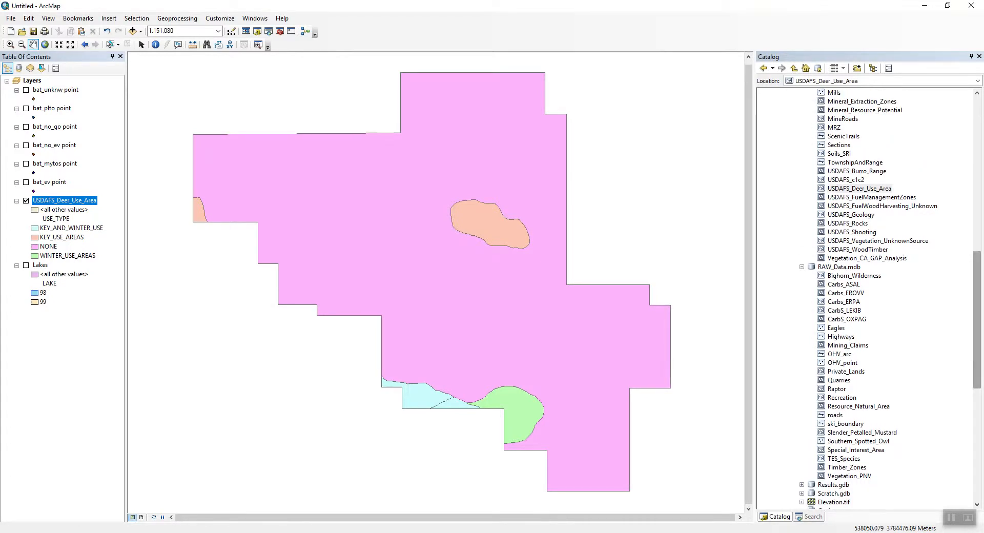
{"action": "left_click_drag", "start_coordinate": [851, 214], "coordinate": [495, 235]}
{"action": "left_click", "coordinate": [577, 355]}
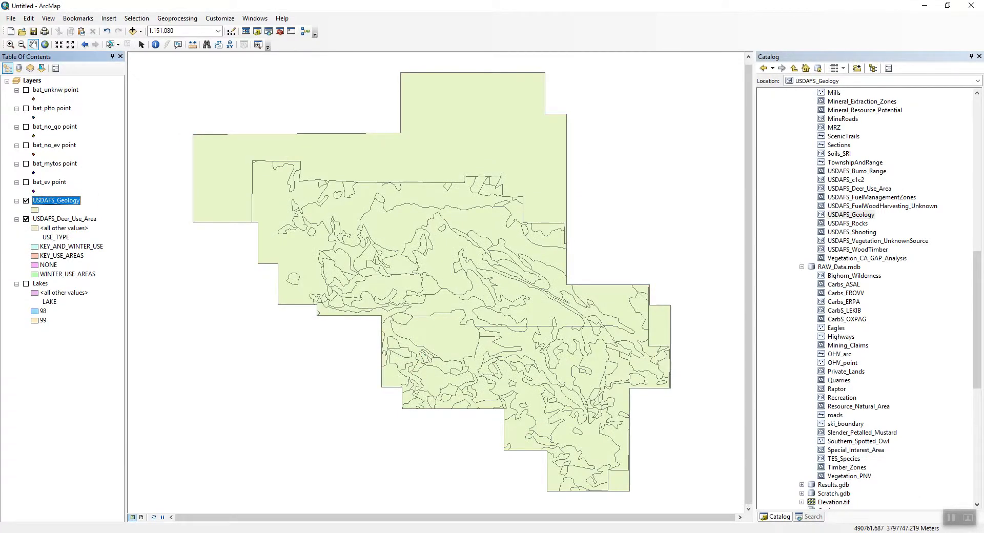
{"action": "left_click", "coordinate": [26, 219]}
Open the USDAFS_Geology attribute table to review its GEOLOGY codes, then close it.
{"action": "right_click", "coordinate": [49, 200]}
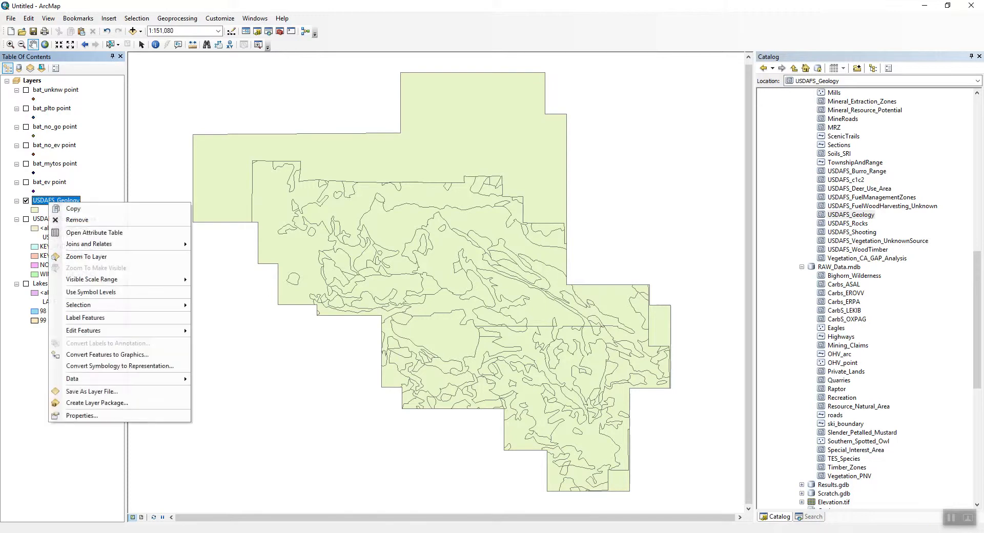
{"action": "left_click", "coordinate": [77, 232]}
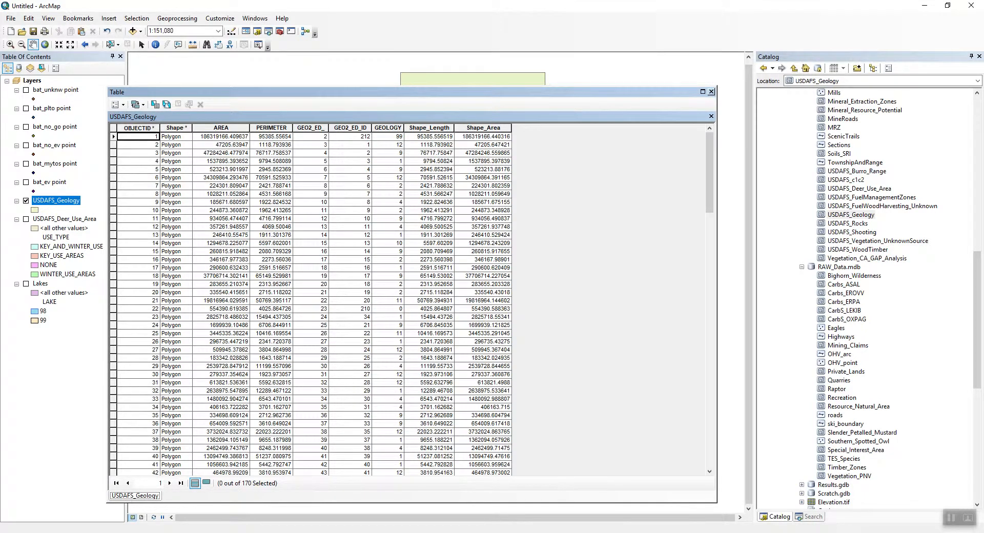
{"action": "left_click", "coordinate": [711, 91]}
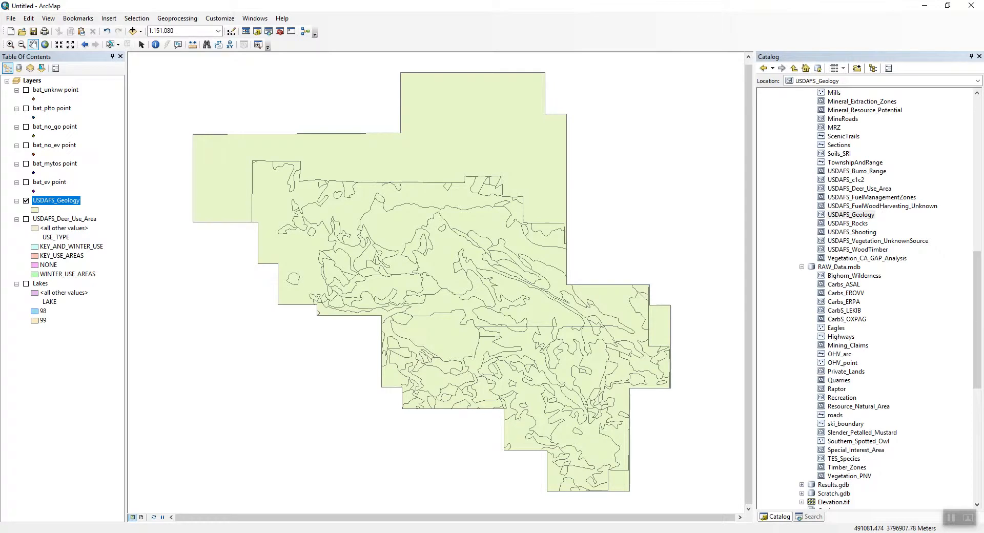
{"action": "right_click", "coordinate": [44, 201]}
{"action": "left_click", "coordinate": [67, 228]}
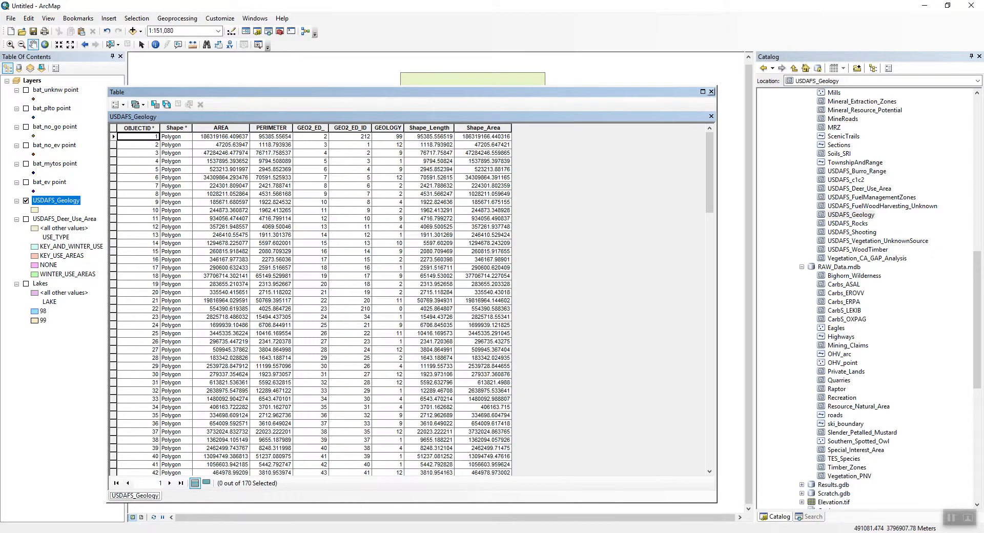
{"action": "left_click", "coordinate": [711, 92]}
Symbolize USDAFS_Geology by unique values of the GEOLOGY field, adding all values and applying.
{"action": "right_click", "coordinate": [53, 201]}
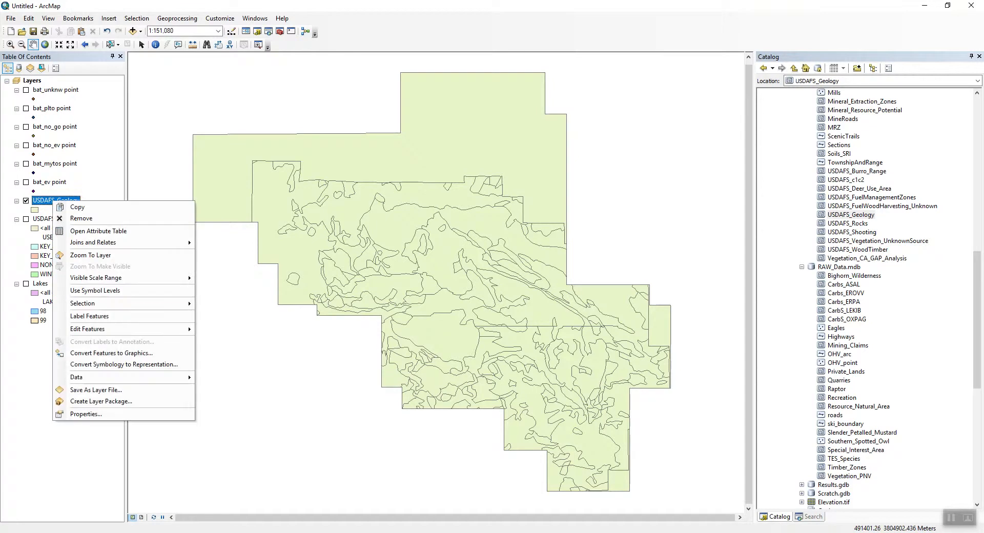
{"action": "left_click", "coordinate": [86, 413]}
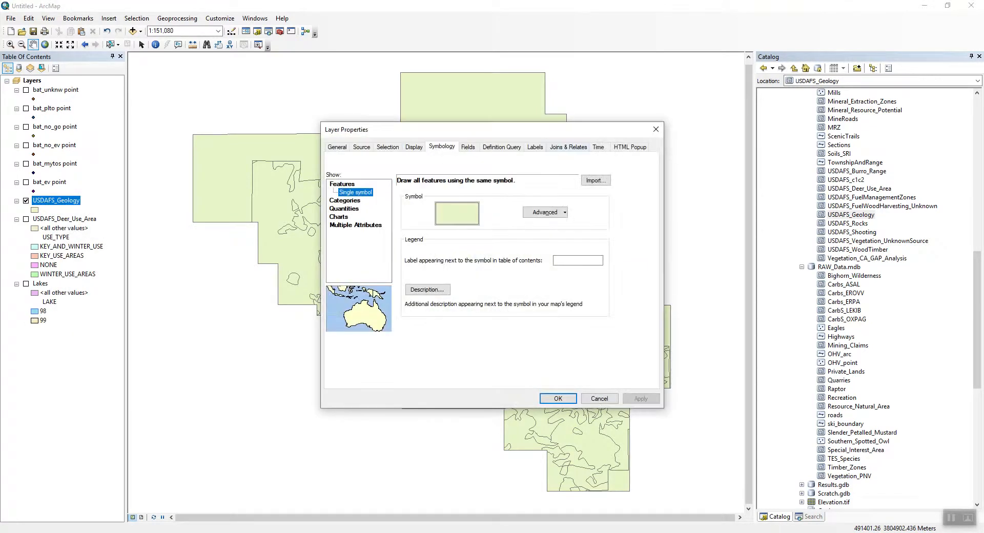
{"action": "left_click", "coordinate": [344, 199]}
{"action": "left_click", "coordinate": [493, 201]}
{"action": "left_click", "coordinate": [412, 237]}
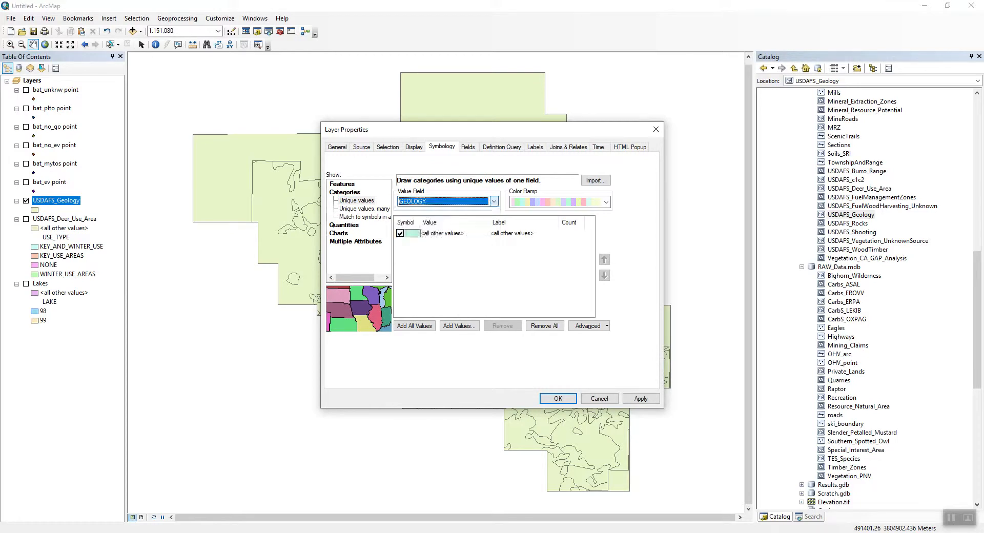
{"action": "left_click", "coordinate": [414, 325]}
{"action": "left_click", "coordinate": [640, 398]}
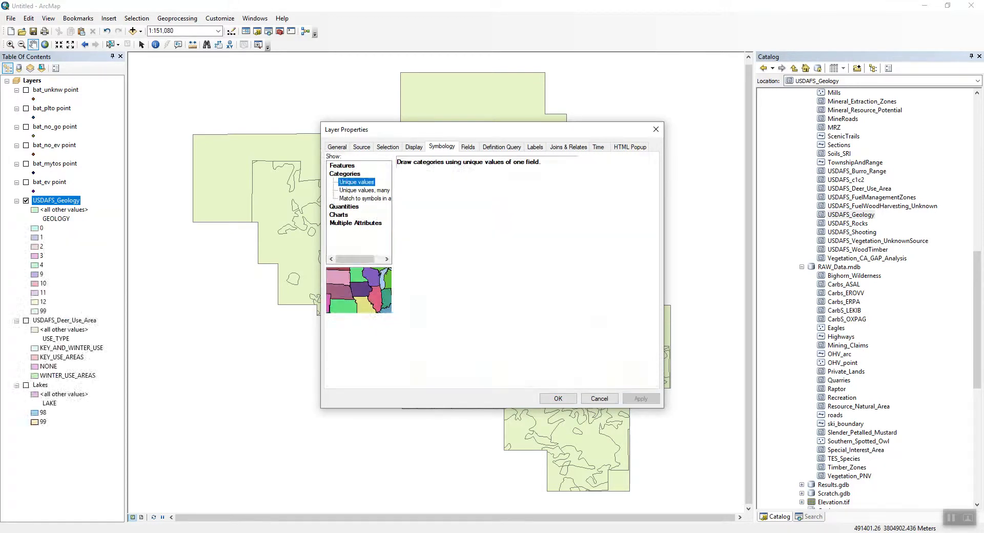
{"action": "left_click", "coordinate": [558, 399]}
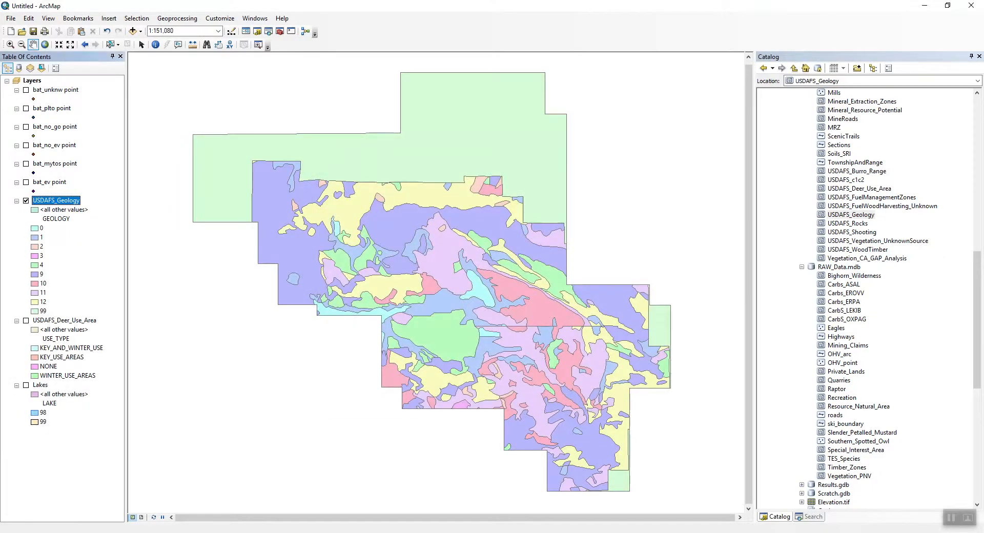
Open Geology.txt from the CapstoneProject folder in File Explorer.
{"action": "left_click_drag", "start_coordinate": [441, 307], "coordinate": [439, 283]}
{"action": "left_click", "coordinate": [88, 532]}
{"action": "left_click", "coordinate": [126, 497]}
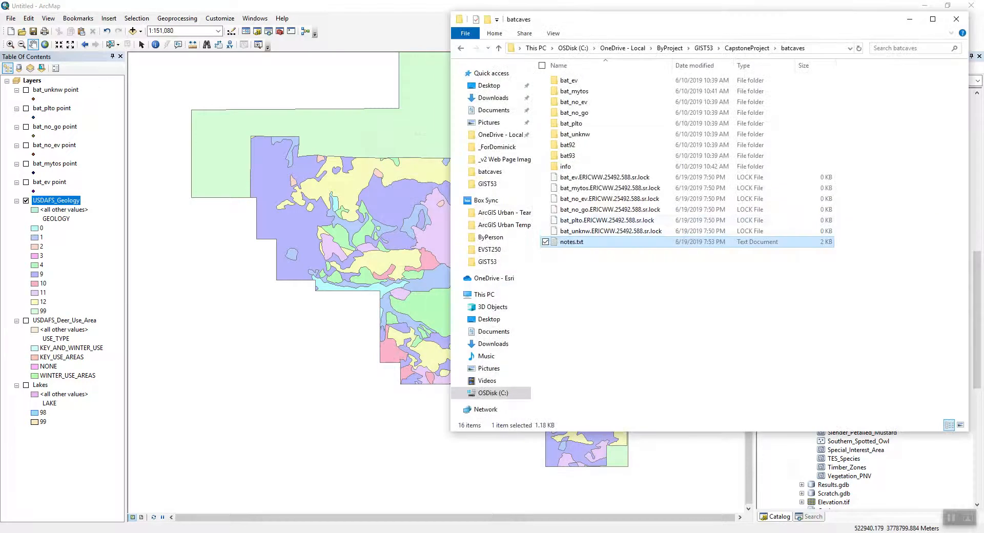
{"action": "left_click", "coordinate": [498, 48]}
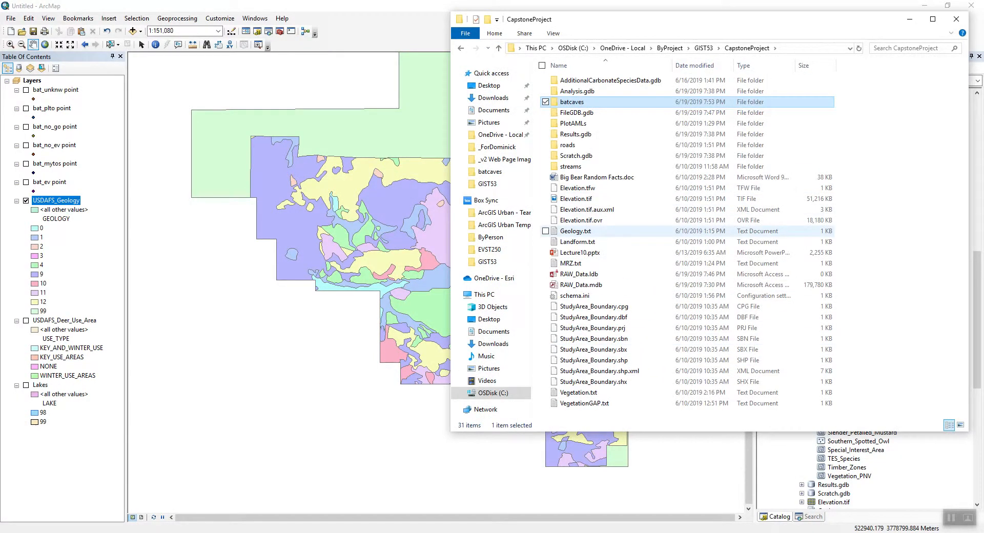
{"action": "double_click", "coordinate": [575, 231]}
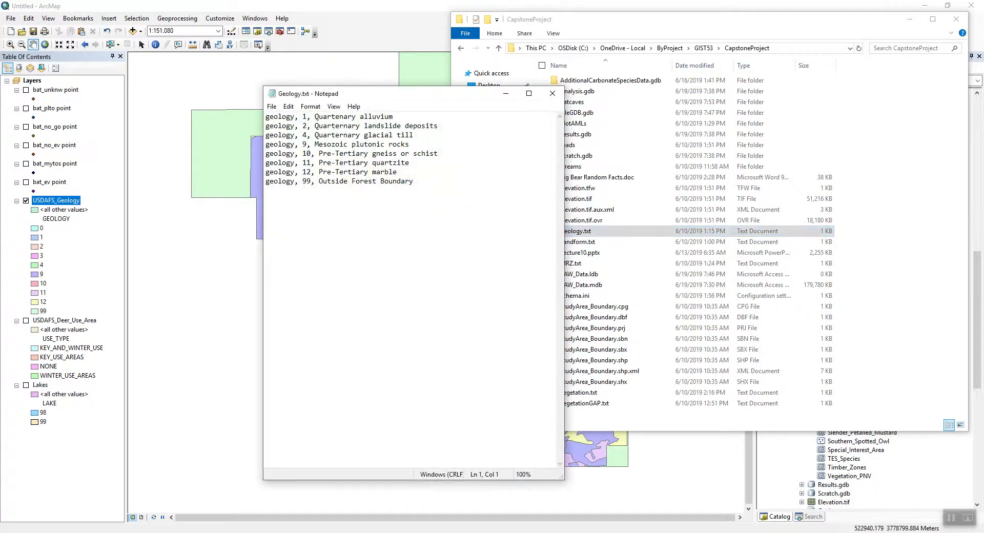
Review the geology codes and descriptions in Geology.txt beside the map, then close the file.
{"action": "left_click_drag", "start_coordinate": [405, 94], "coordinate": [640, 121]}
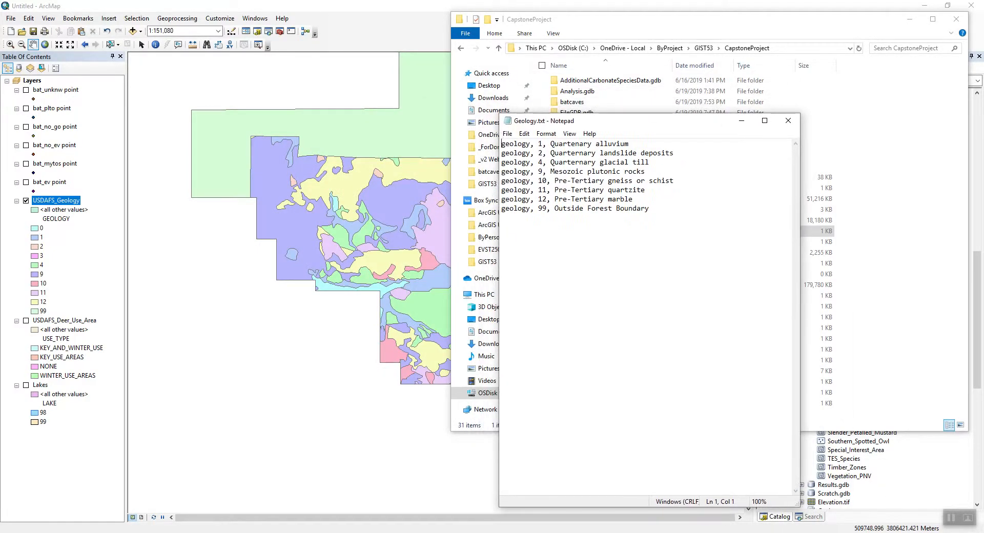
{"action": "left_click", "coordinate": [909, 19]}
{"action": "left_click", "coordinate": [909, 19]}
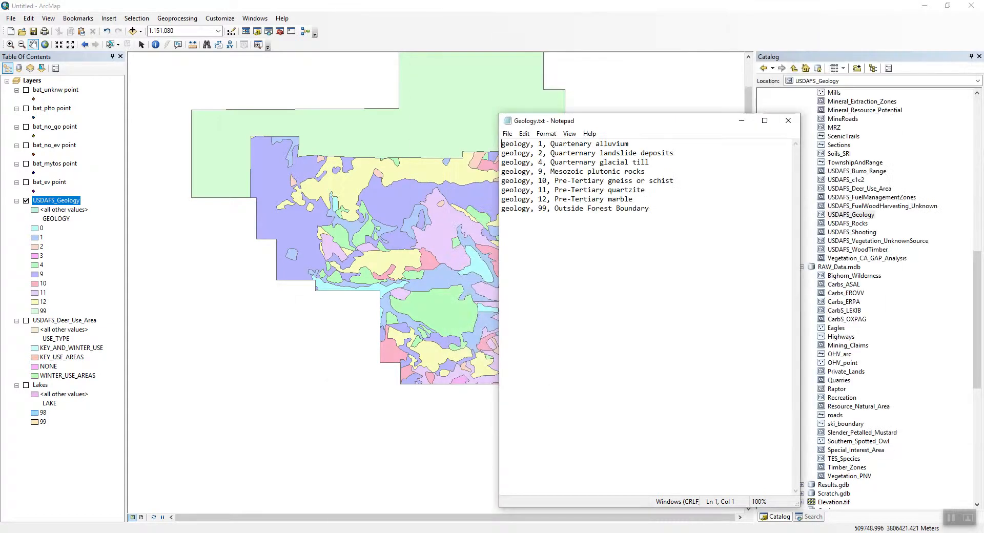
{"action": "left_click_drag", "start_coordinate": [650, 121], "coordinate": [798, 113]}
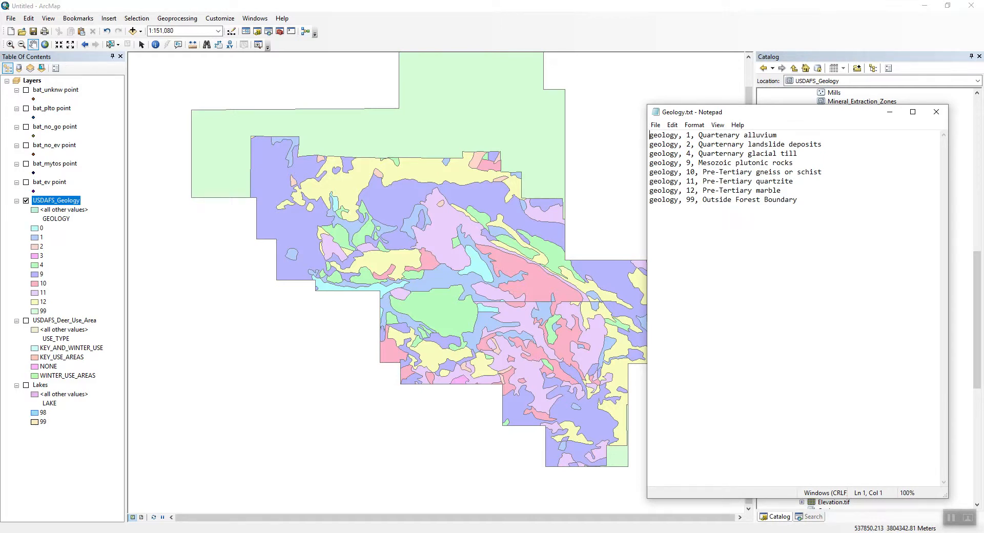
{"action": "left_click_drag", "start_coordinate": [743, 112], "coordinate": [748, 112]}
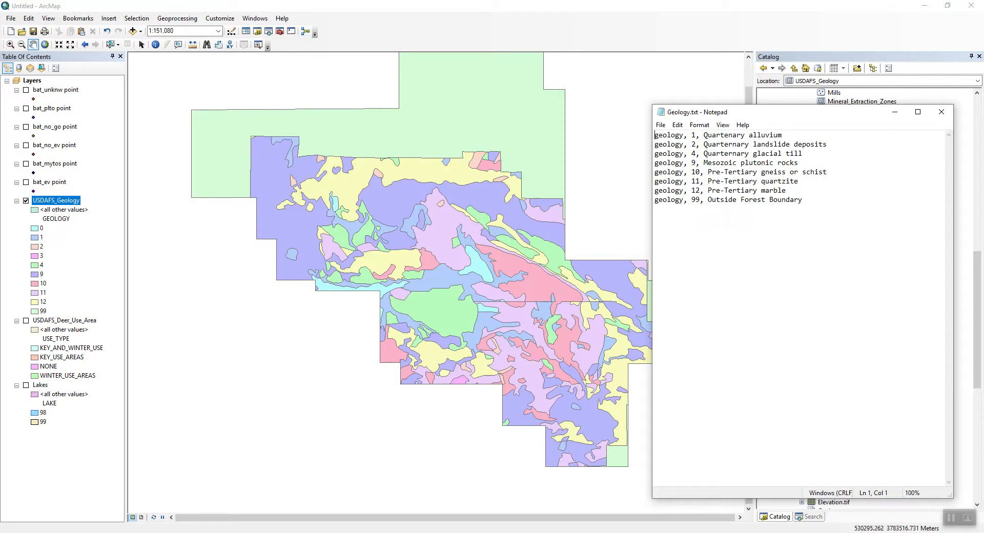
{"action": "left_click", "coordinate": [941, 112]}
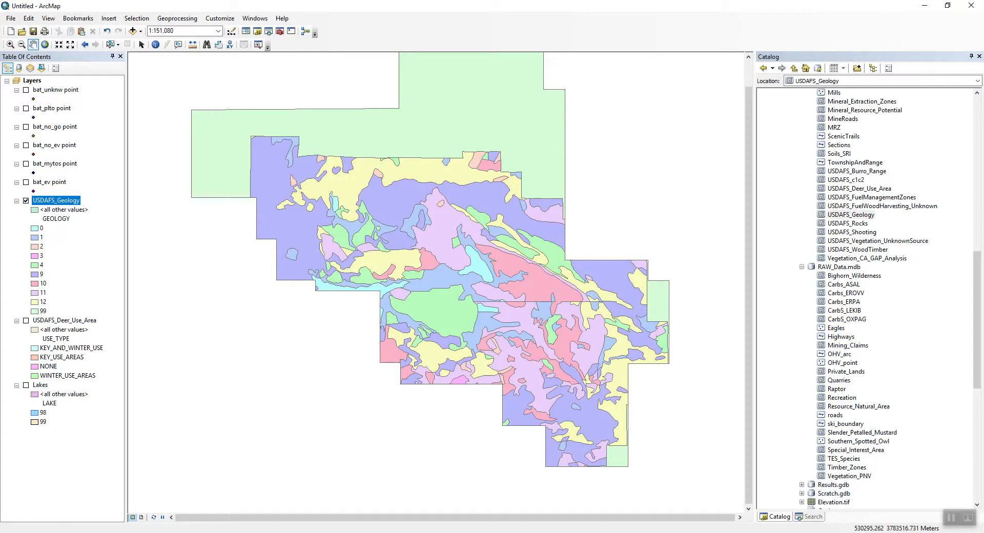
Hide the geology layer and add the OHV_arc layer from RAW_Data.mdb to the map.
{"action": "left_click", "coordinate": [839, 354]}
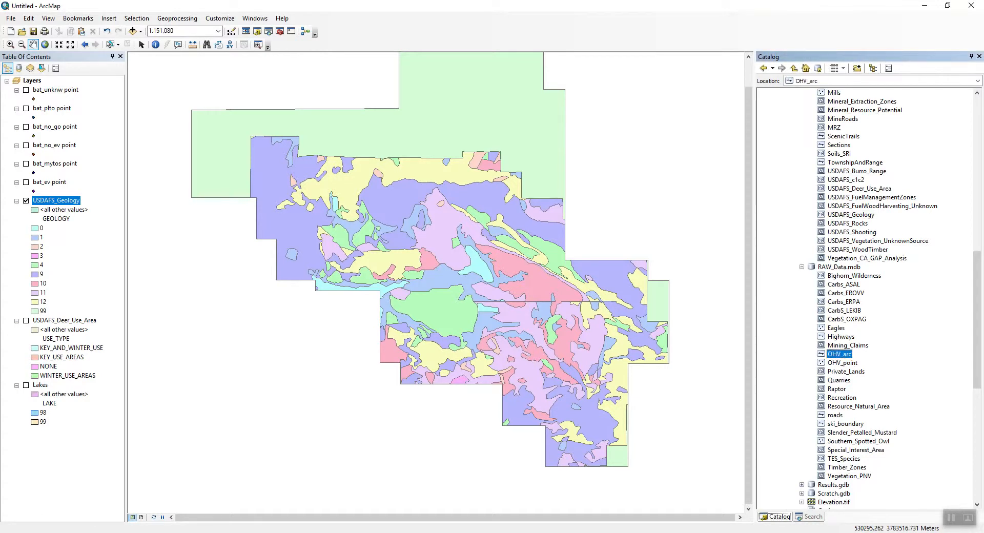
{"action": "left_click", "coordinate": [26, 201]}
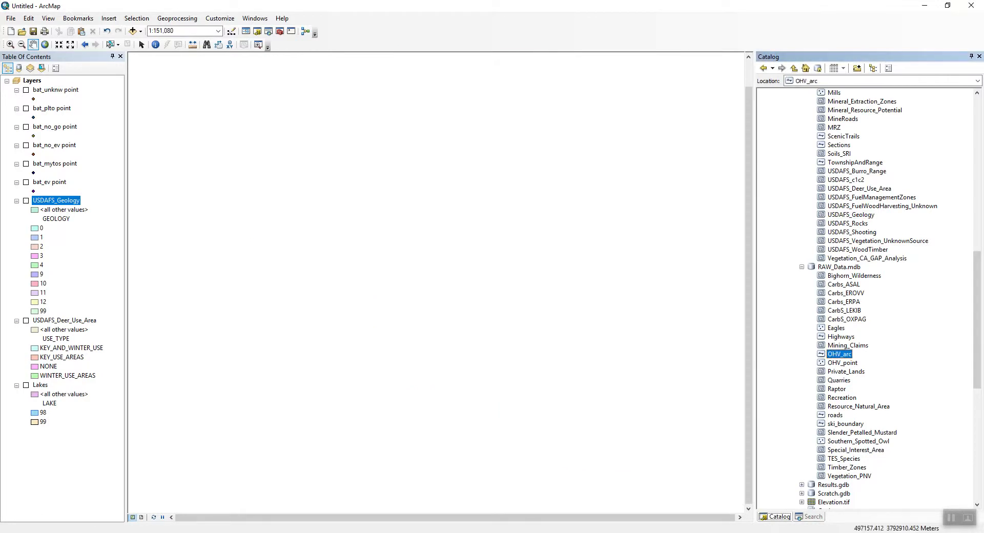
{"action": "left_click_drag", "start_coordinate": [840, 354], "coordinate": [558, 333]}
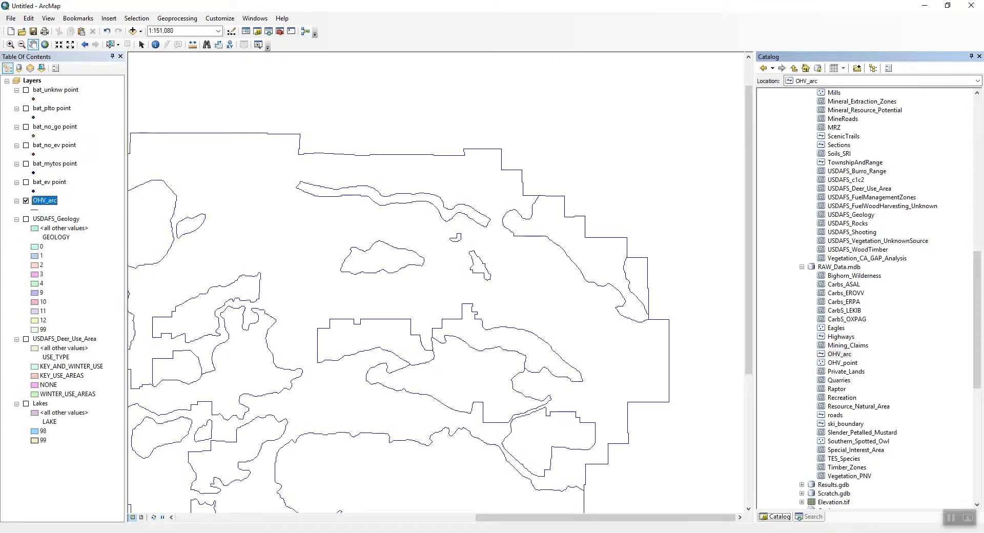
Zoom to the full extent of the OHV_arc layer.
{"action": "left_click_drag", "start_coordinate": [285, 360], "coordinate": [388, 291]}
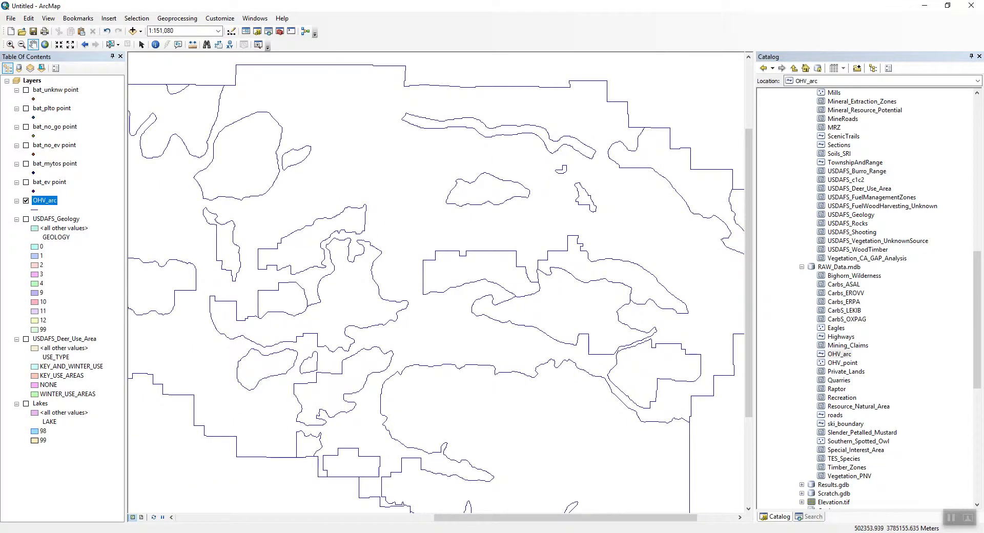
{"action": "right_click", "coordinate": [45, 200]}
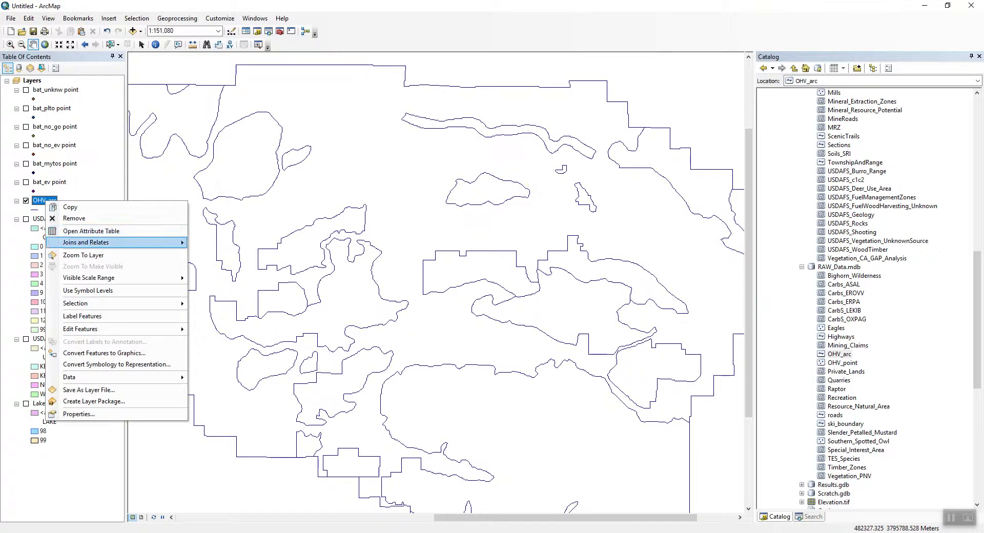
{"action": "left_click", "coordinate": [83, 255]}
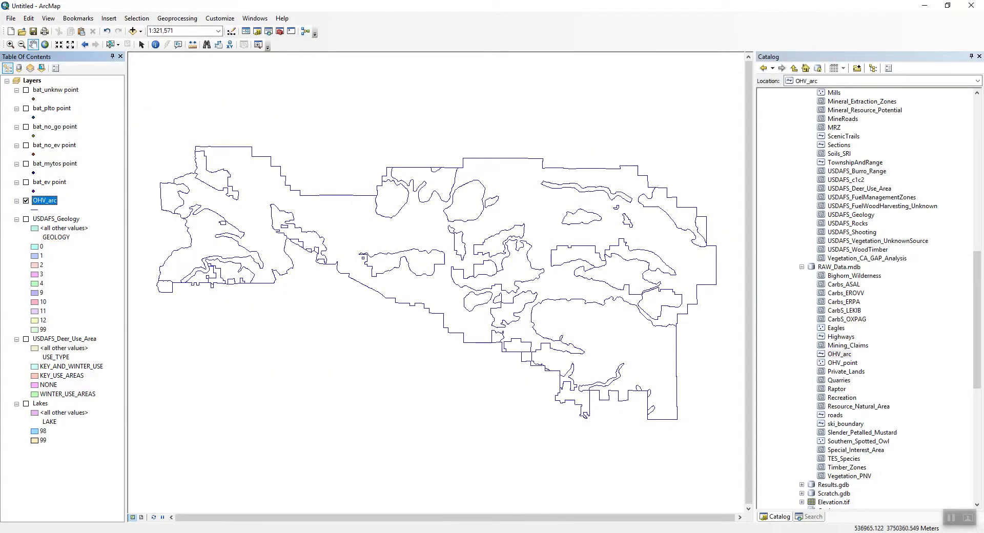
Add the OHV_point layer from RAW_Data.mdb to the map and identify one of its points.
{"action": "left_click_drag", "start_coordinate": [843, 362], "coordinate": [589, 338]}
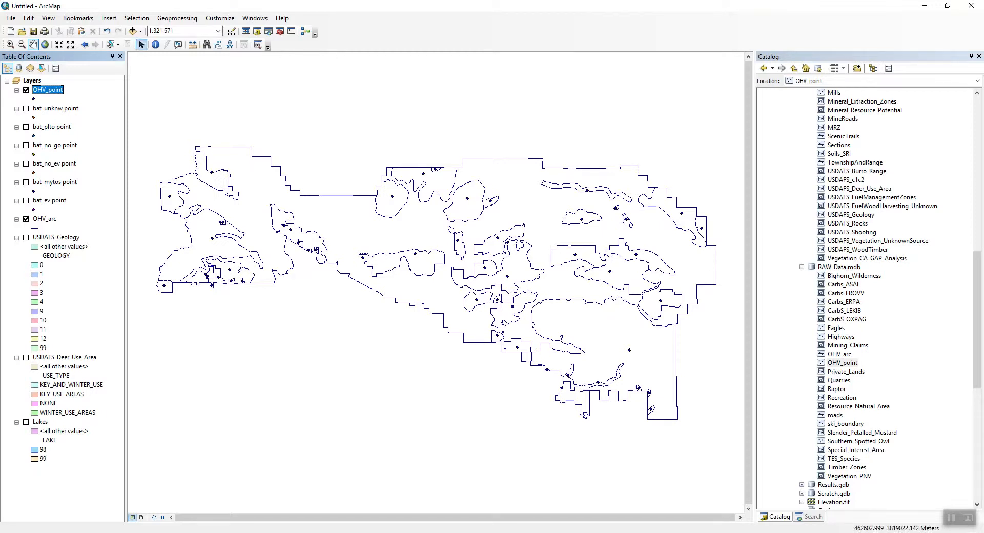
{"action": "left_click", "coordinate": [155, 44]}
{"action": "left_click", "coordinate": [392, 196]}
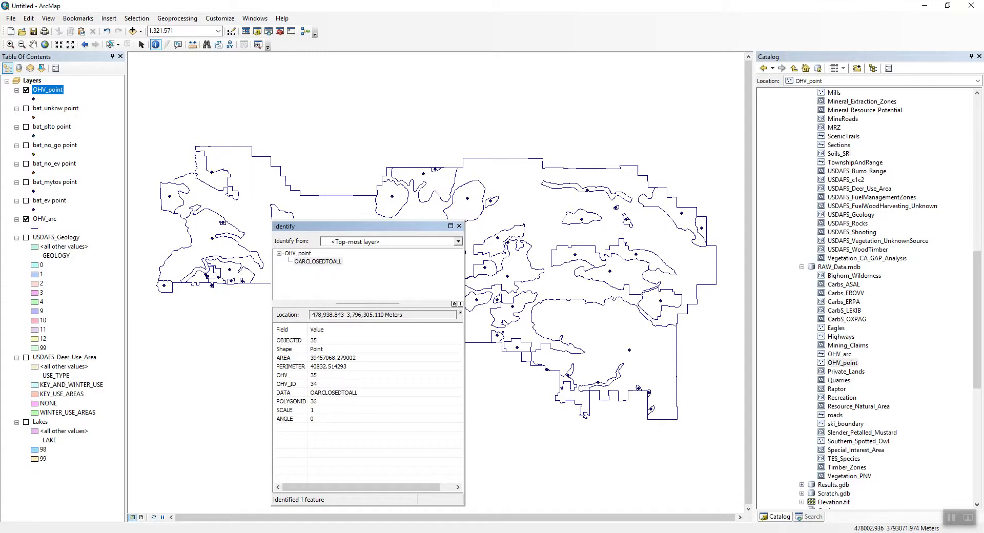
{"action": "left_click", "coordinate": [459, 225]}
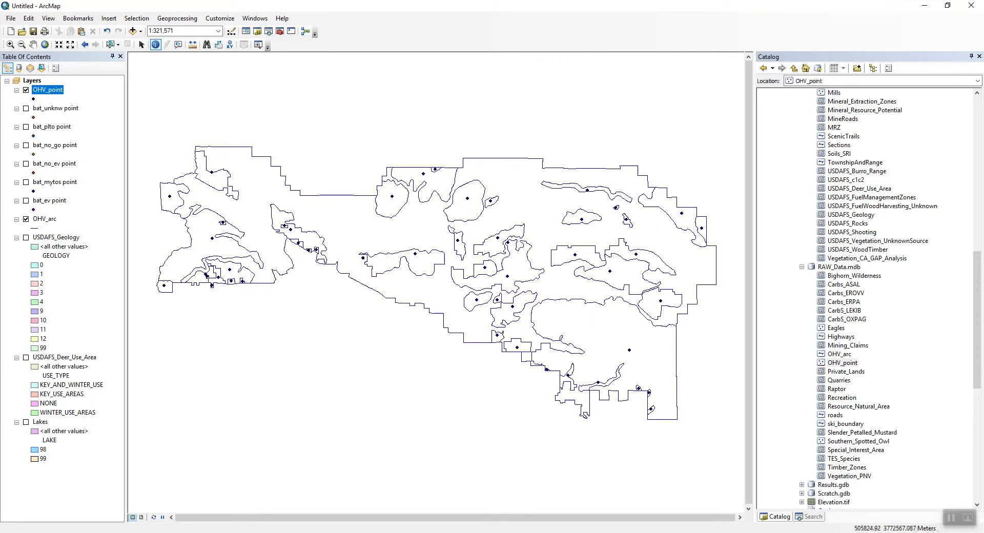
{"action": "left_click", "coordinate": [810, 516]}
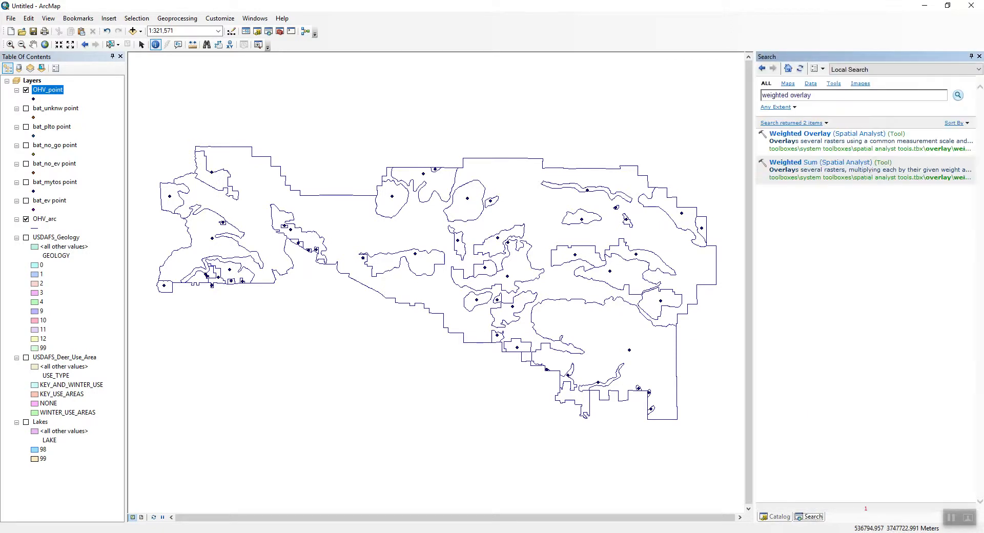
{"action": "left_click_drag", "start_coordinate": [818, 95], "coordinate": [727, 96]}
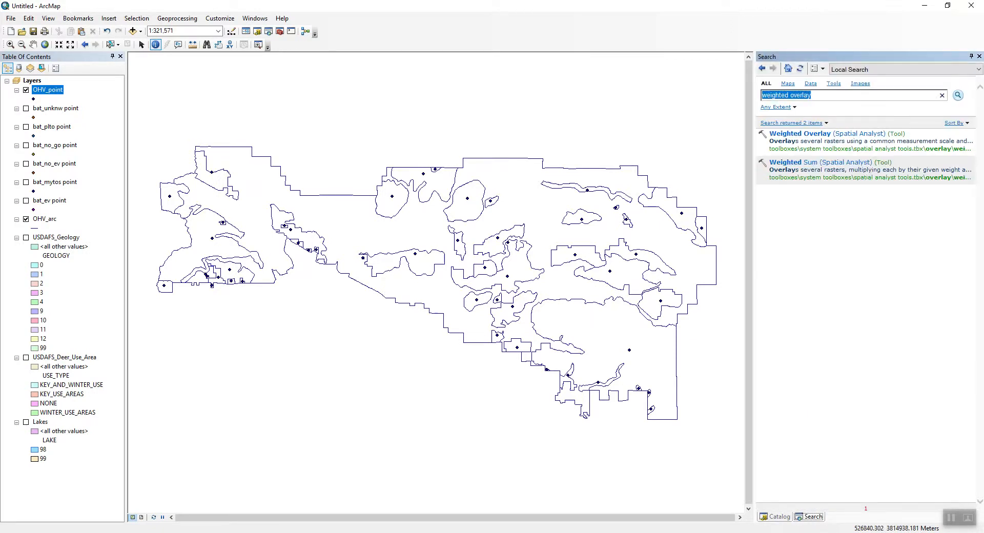
{"action": "type", "text": "create polygon"}
{"action": "key", "text": "Return"}
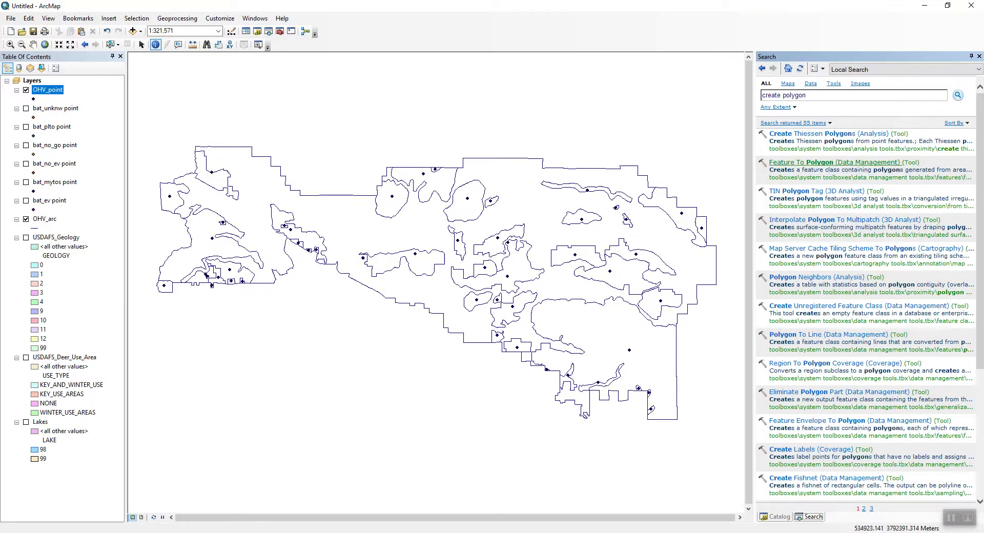
{"action": "left_click", "coordinate": [799, 162]}
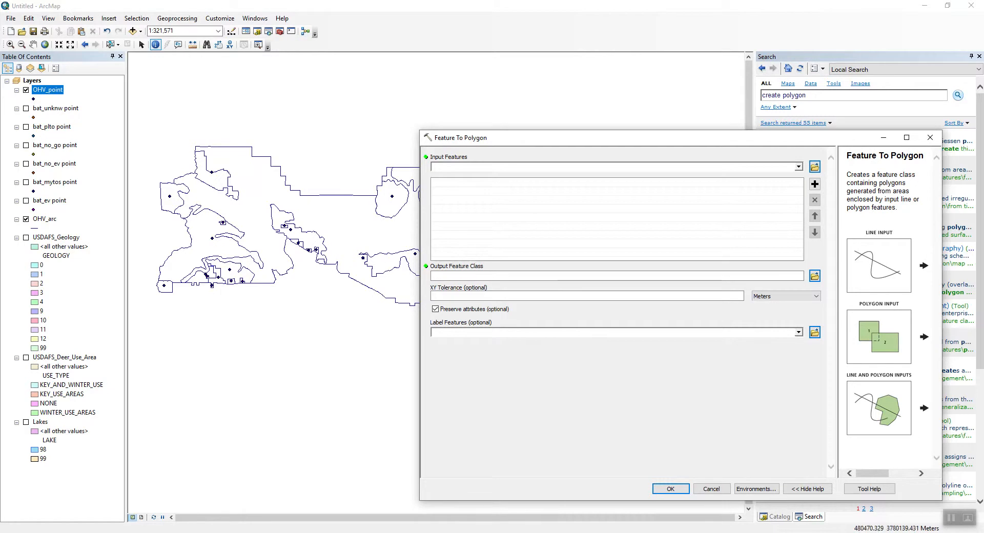
{"action": "left_click", "coordinate": [711, 489]}
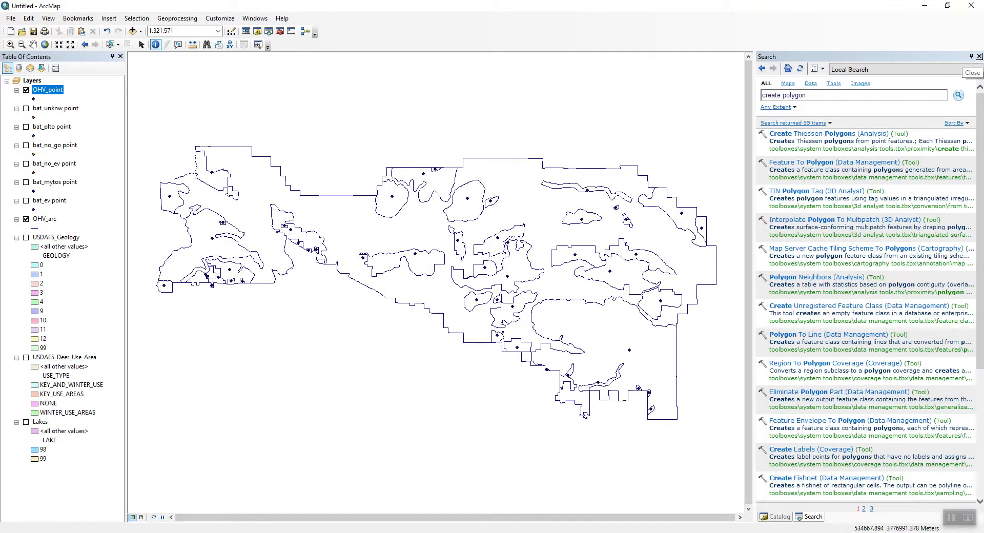
Add the TES_Species layer from RAW_Data.mdb to the map, accepting the missing spatial reference warning.
{"action": "left_click", "coordinate": [775, 517]}
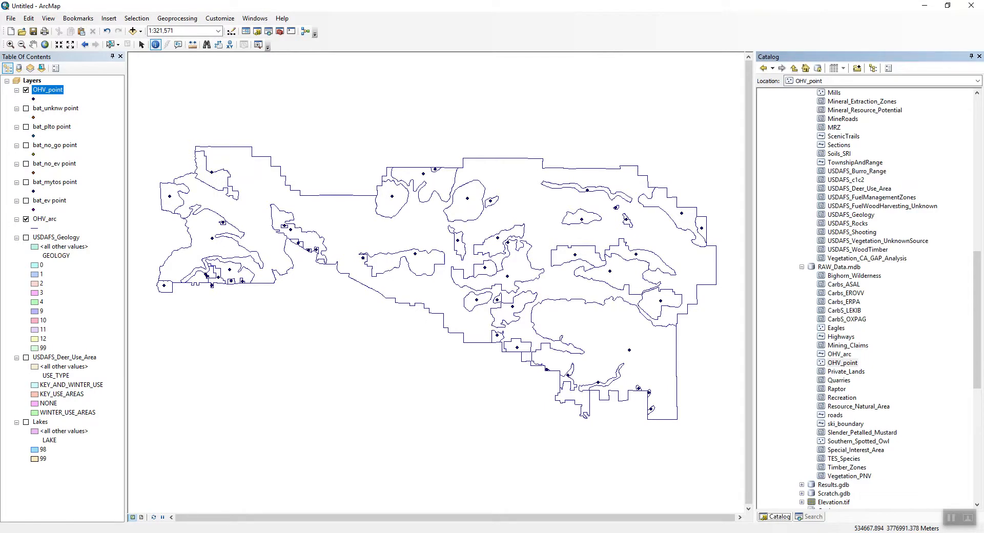
{"action": "left_click_drag", "start_coordinate": [843, 459], "coordinate": [579, 343]}
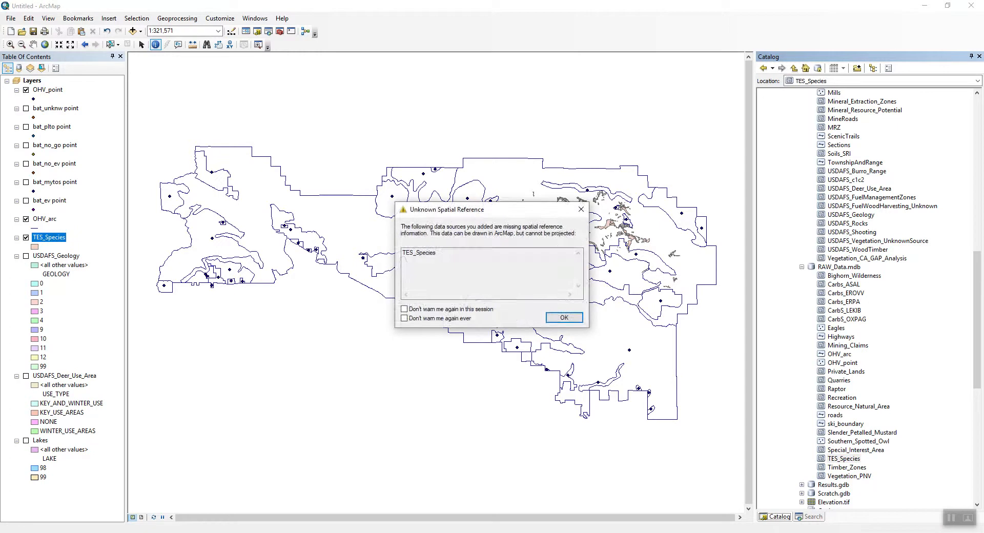
{"action": "left_click", "coordinate": [564, 318]}
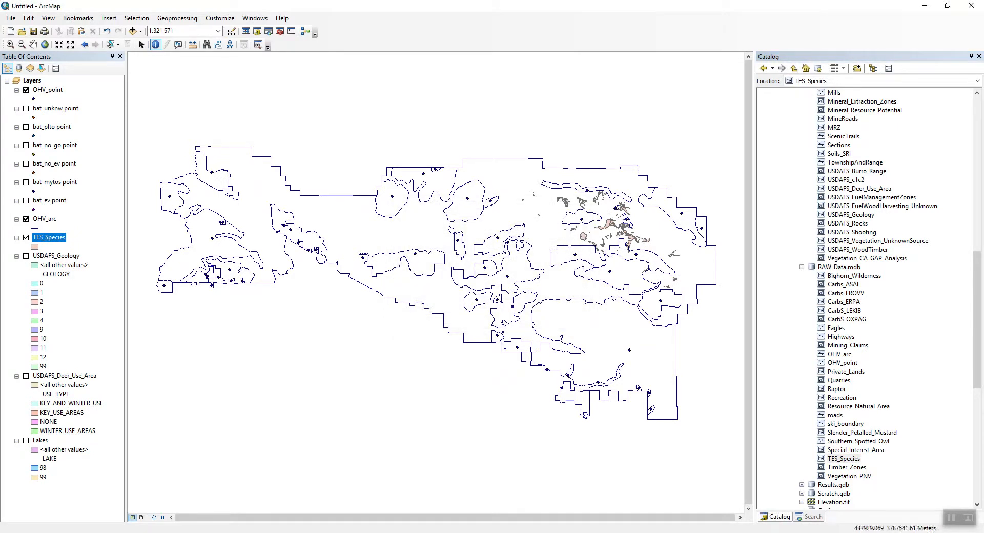
Turn off the OHV_point and OHV_arc layers.
{"action": "right_click", "coordinate": [56, 237]}
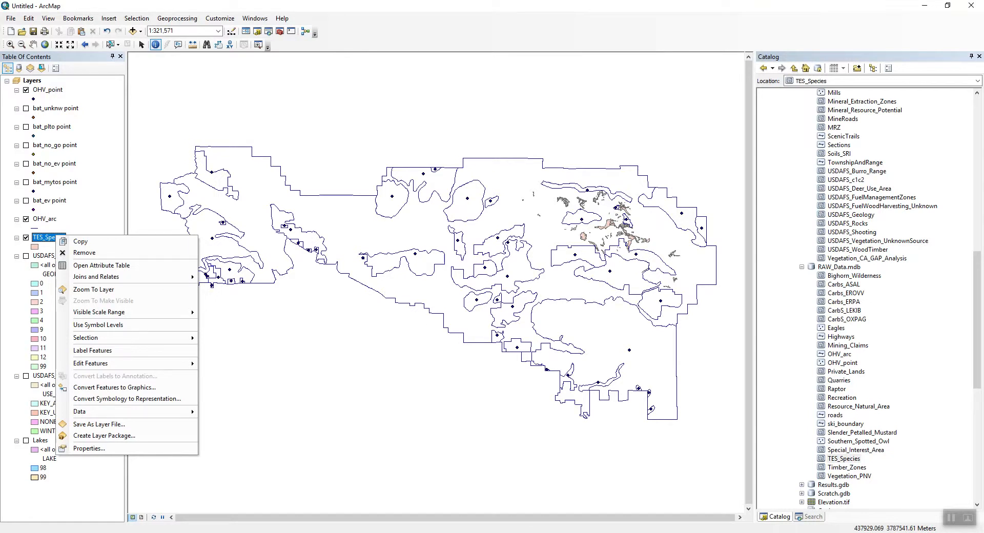
{"action": "left_click", "coordinate": [26, 89], "text": "ctrl"}
{"action": "left_click", "coordinate": [26, 238]}
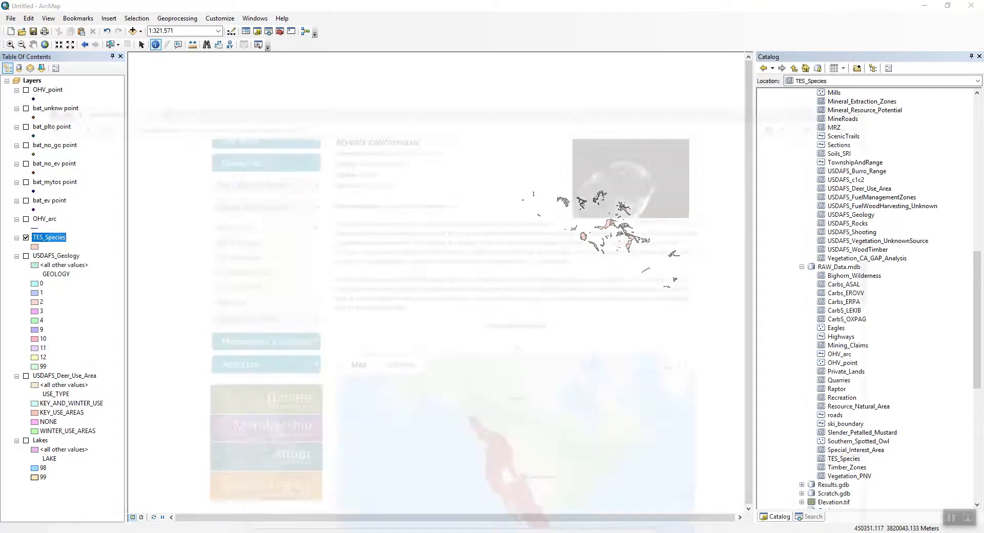
Switch to the web browser and search the web for tes.
{"action": "key", "text": "alt+Tab"}
{"action": "left_click", "coordinate": [144, 7]}
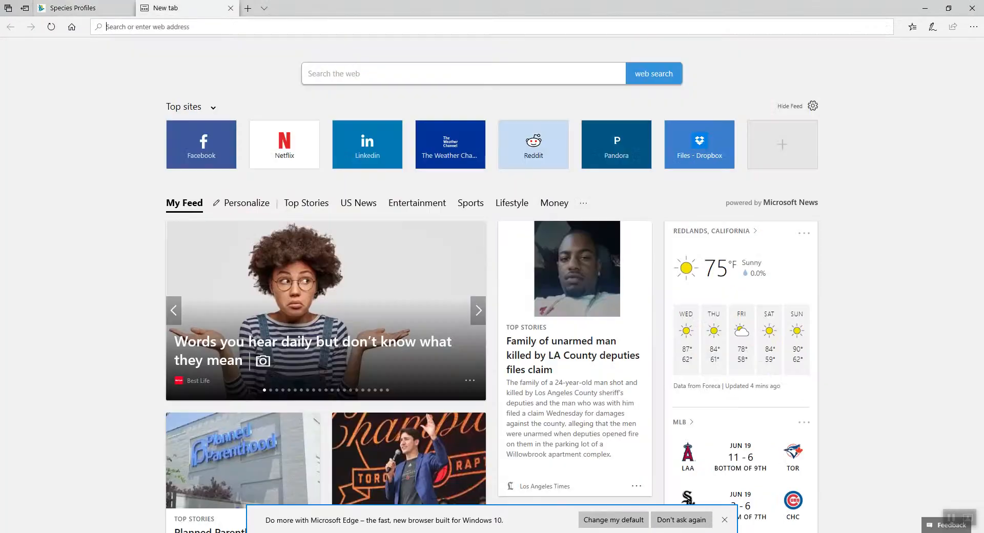
{"action": "type", "text": "tes"}
{"action": "key", "text": "Return"}
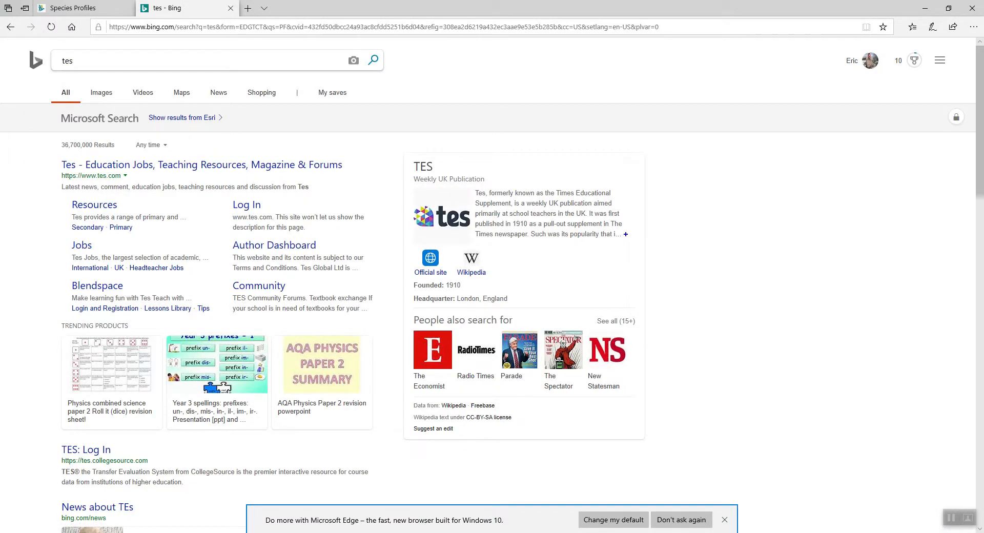
Search the web for tes Conservation and scroll through the results.
{"action": "left_click", "coordinate": [148, 61]}
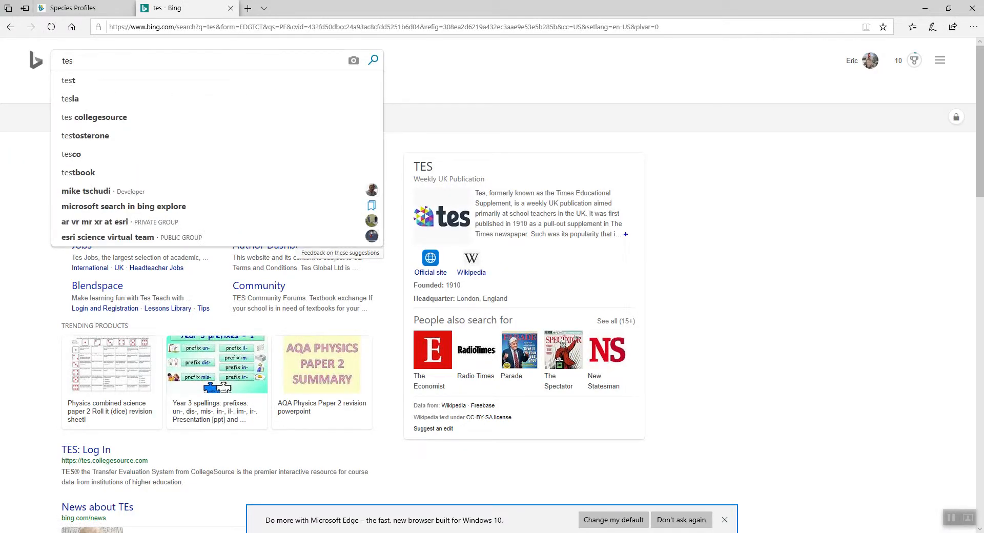
{"action": "type", "text": "Conservation"}
{"action": "key", "text": "Return"}
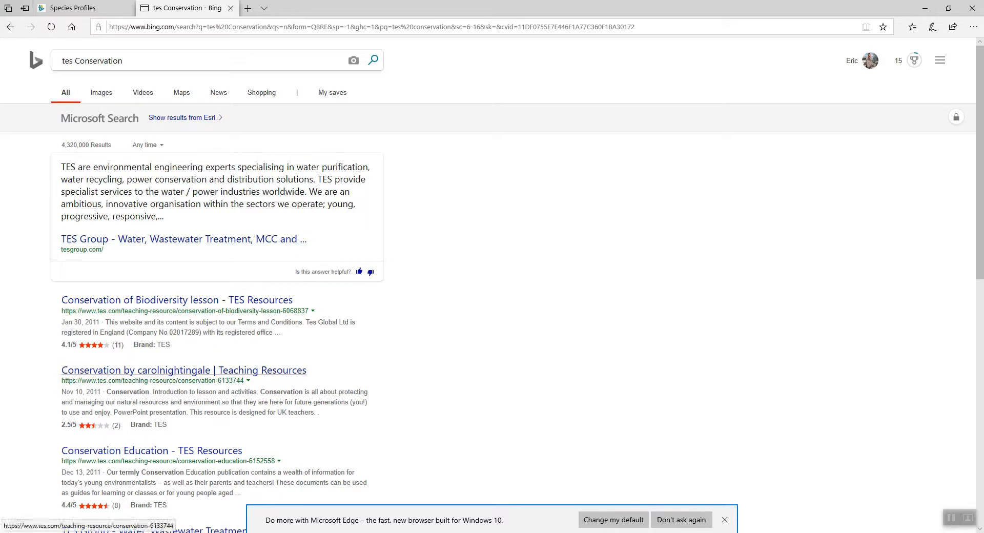
{"action": "scroll", "coordinate": [492, 287], "scroll_direction": "down", "scroll_amount": 2}
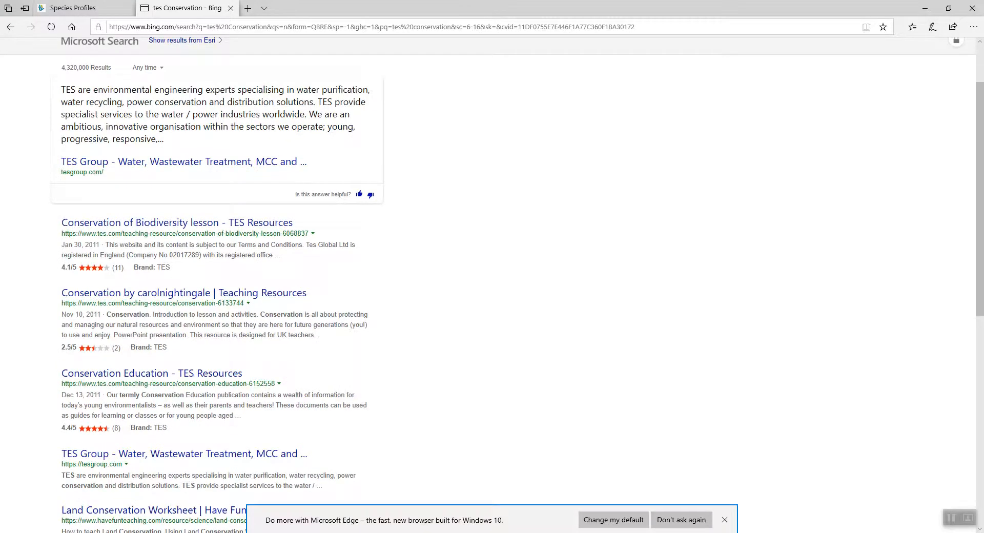
{"action": "scroll", "coordinate": [492, 287], "scroll_direction": "down", "scroll_amount": 1}
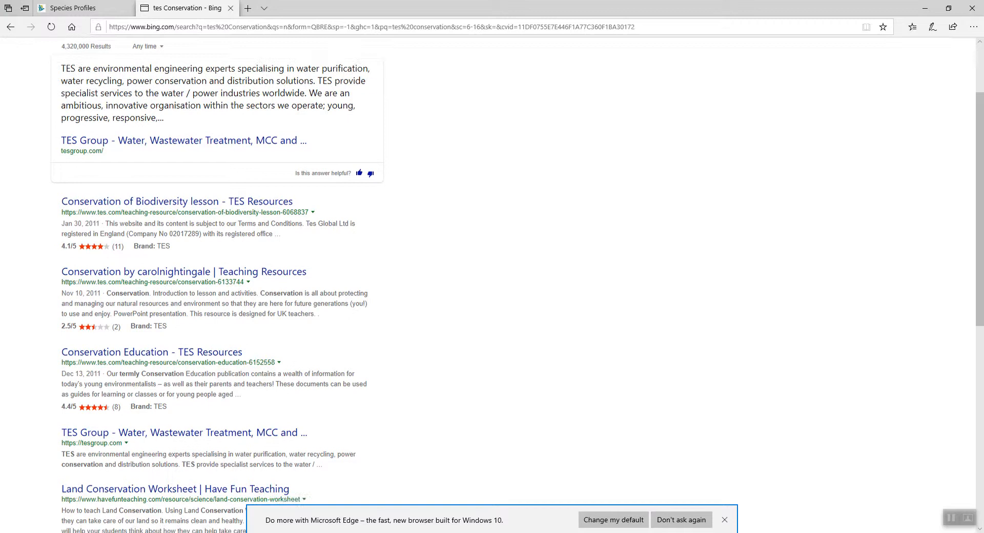
{"action": "scroll", "coordinate": [492, 287], "scroll_direction": "down", "scroll_amount": 3}
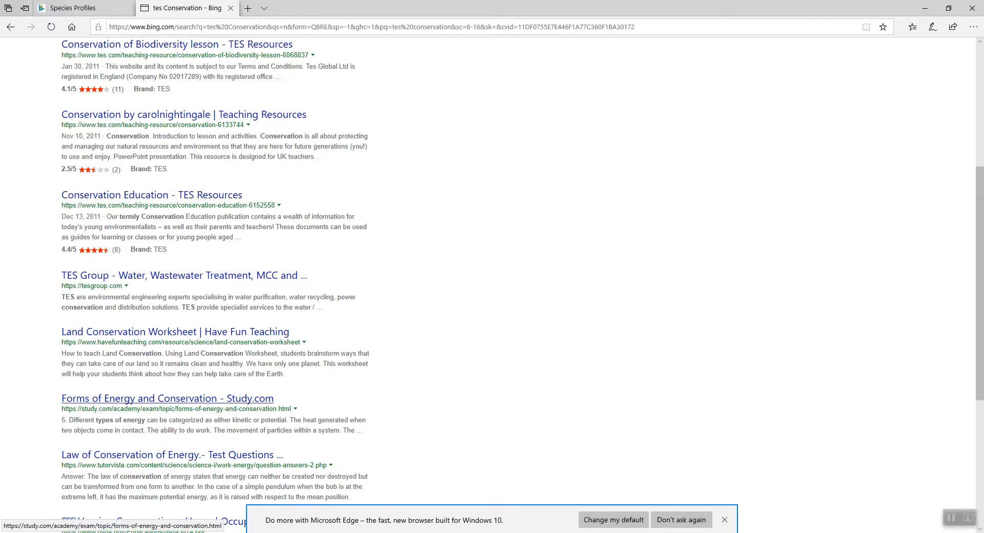
{"action": "scroll", "coordinate": [492, 287], "scroll_direction": "down", "scroll_amount": 1}
{"action": "scroll", "coordinate": [492, 287], "scroll_direction": "up", "scroll_amount": 6}
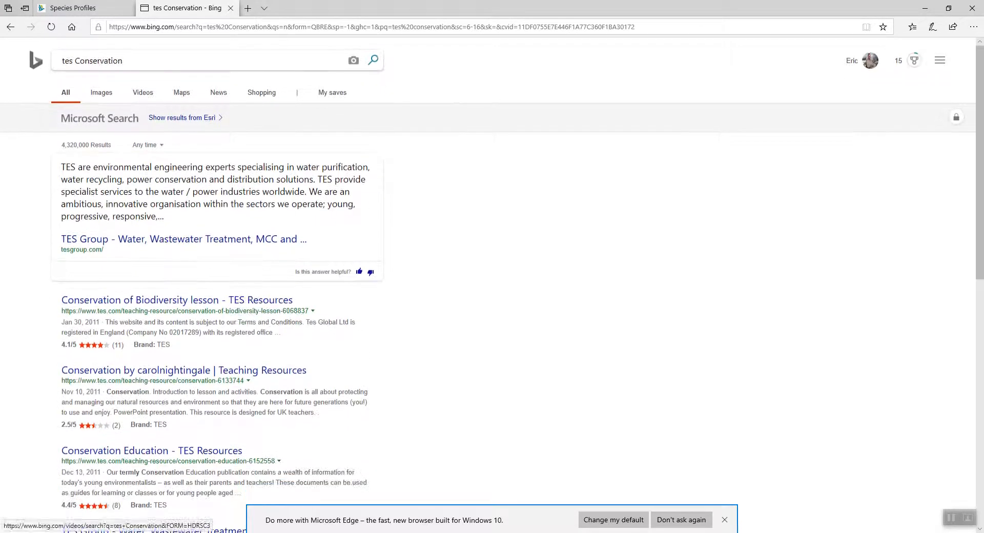
Search the web for TES Species.
{"action": "left_click_drag", "start_coordinate": [124, 60], "coordinate": [58, 62]}
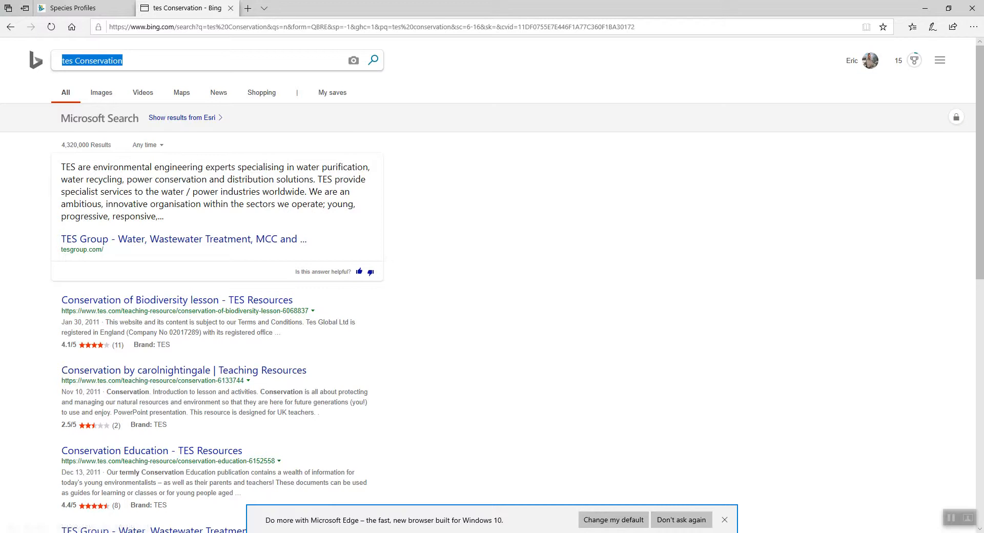
{"action": "type", "text": "TES Species"}
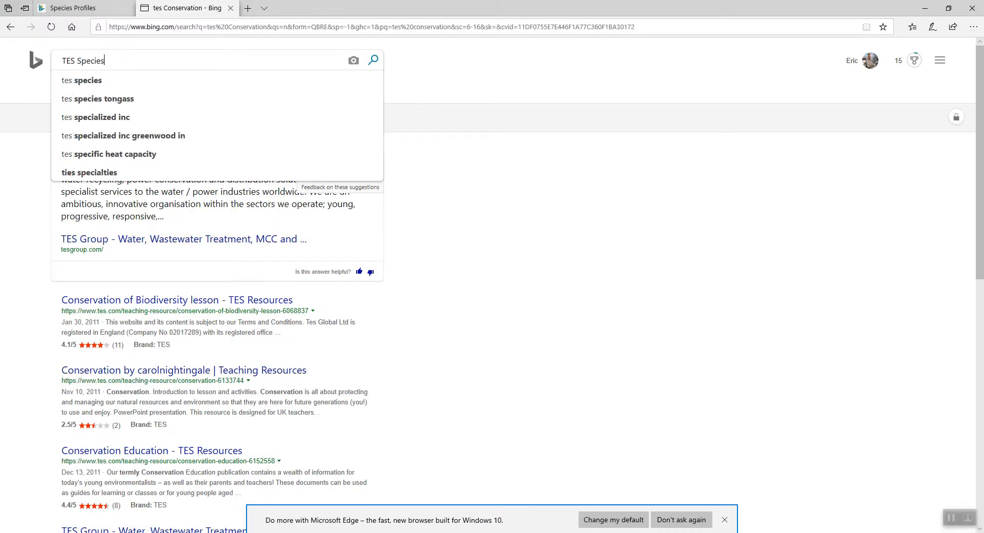
{"action": "key", "text": "Return"}
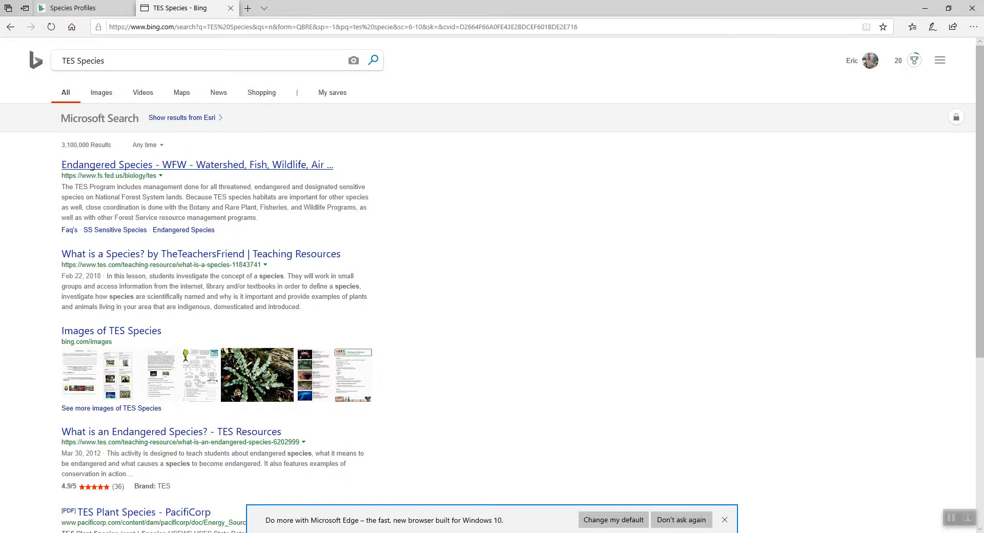
Open the USDA Forest Service endangered species page and its TES Program Summary link, then return to ArcMap.
{"action": "left_click", "coordinate": [197, 165]}
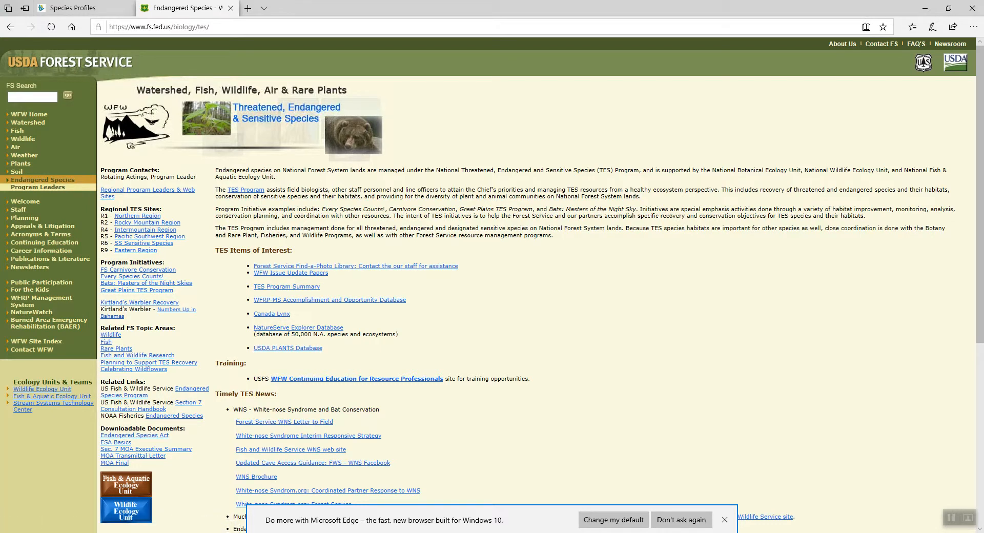
{"action": "left_click", "coordinate": [287, 287]}
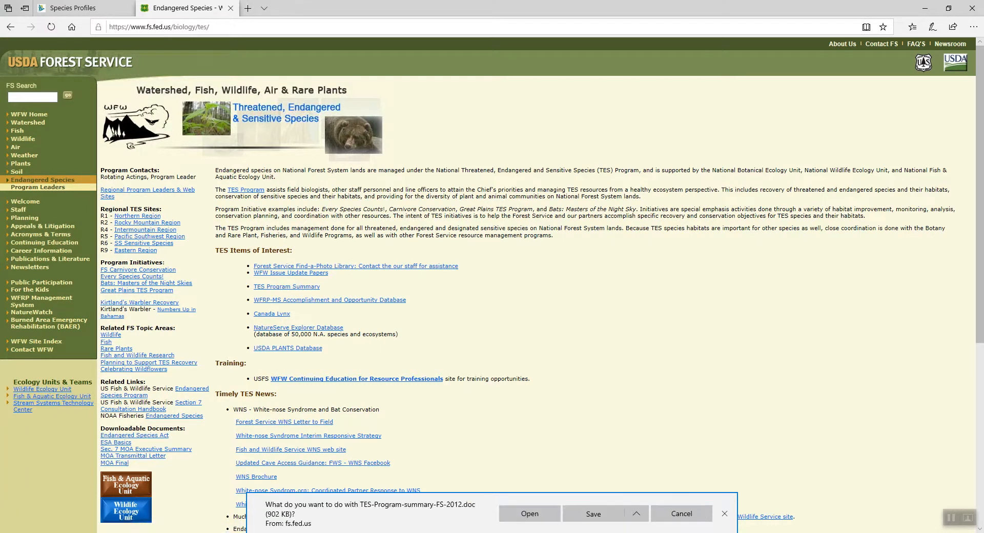
{"action": "left_click", "coordinate": [924, 8]}
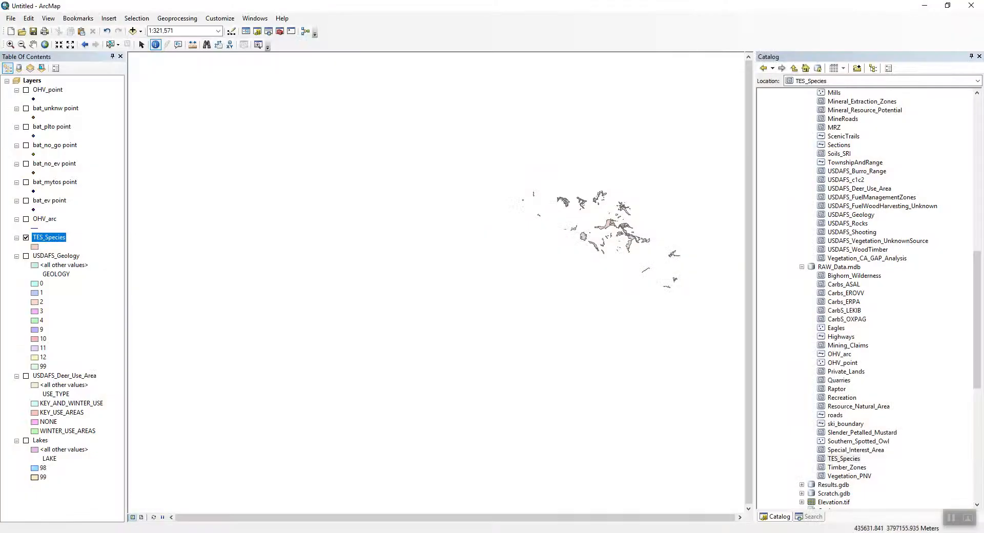
Open the TES_Species attribute table, inspect the TESHAB field, and close the table.
{"action": "right_click", "coordinate": [46, 238]}
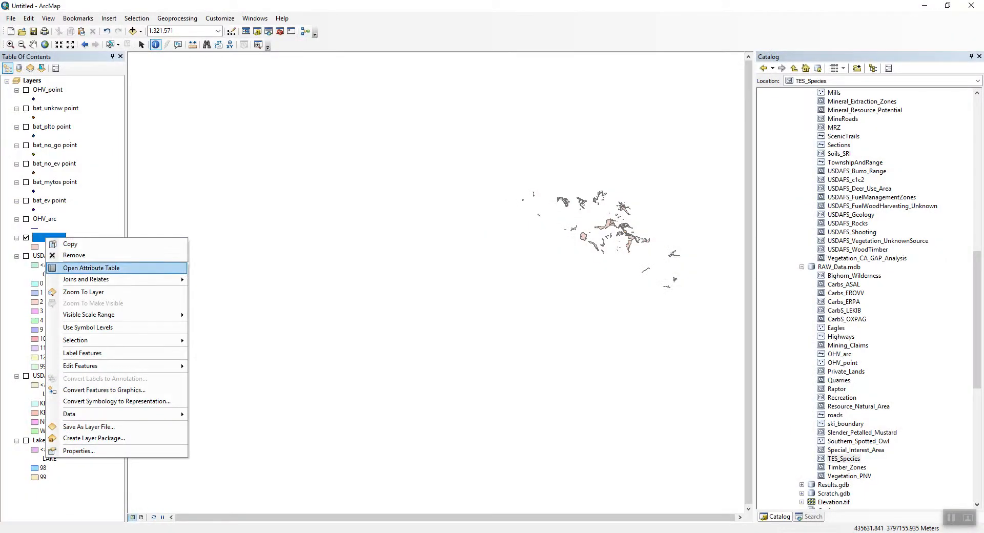
{"action": "left_click", "coordinate": [91, 268]}
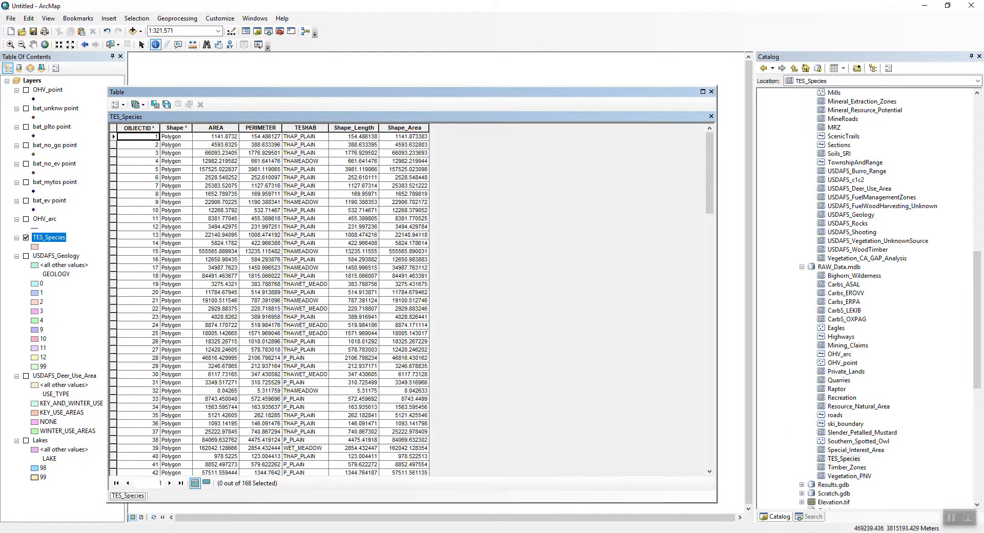
{"action": "left_click_drag", "start_coordinate": [359, 92], "coordinate": [462, 84]}
{"action": "left_click", "coordinate": [408, 119]}
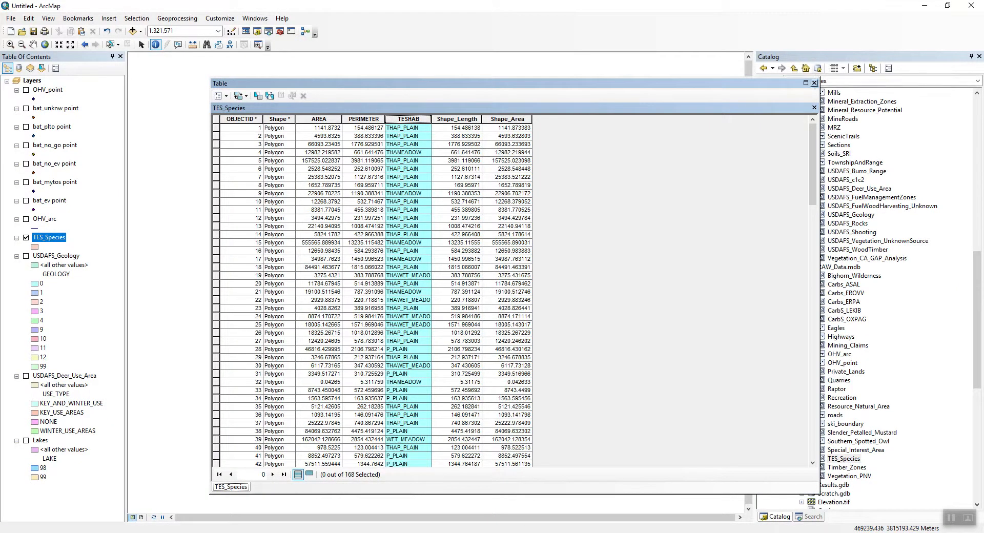
{"action": "left_click", "coordinate": [813, 83]}
Symbolize the TES_Species layer by unique values of the TESHAB field, adding all values and applying.
{"action": "right_click", "coordinate": [50, 237]}
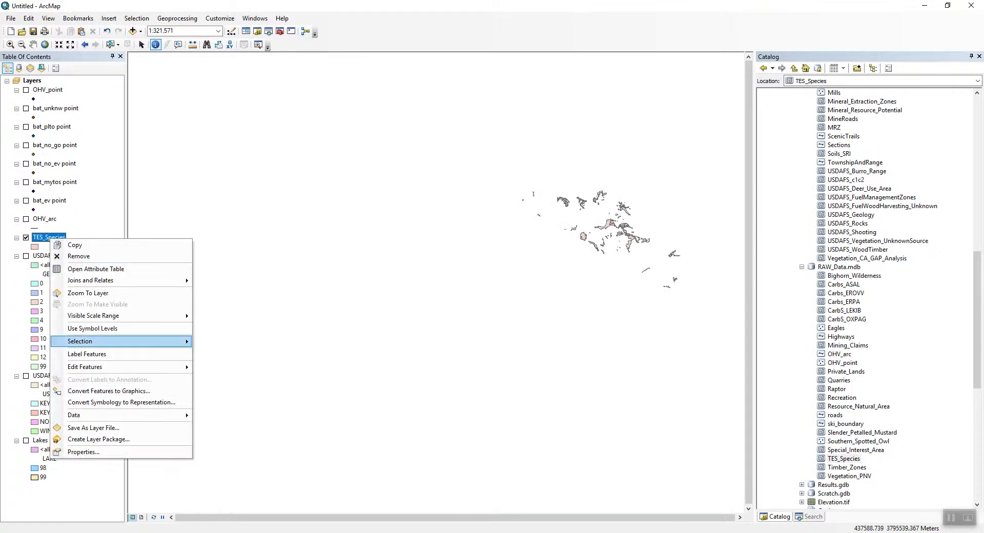
{"action": "left_click", "coordinate": [83, 451]}
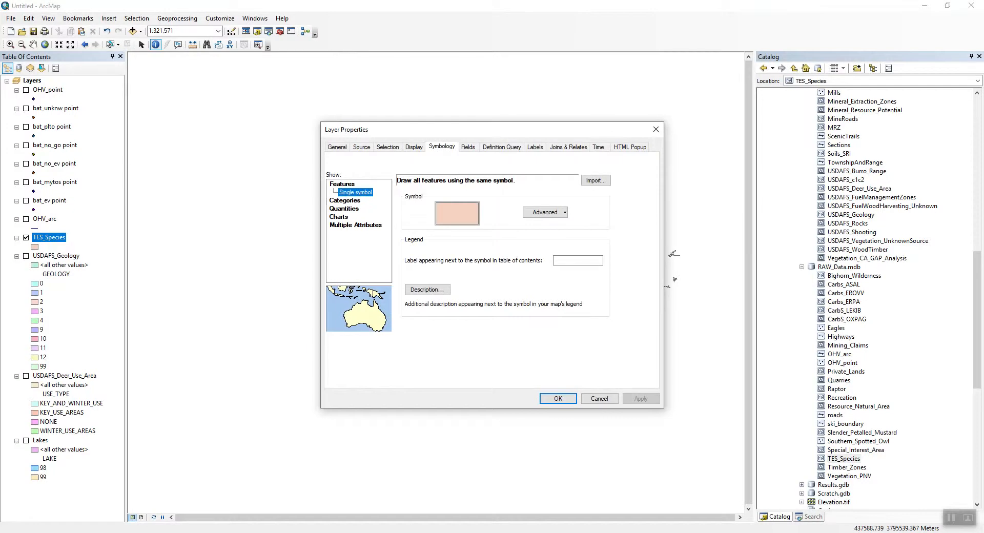
{"action": "left_click", "coordinate": [345, 200]}
{"action": "left_click", "coordinate": [494, 201]}
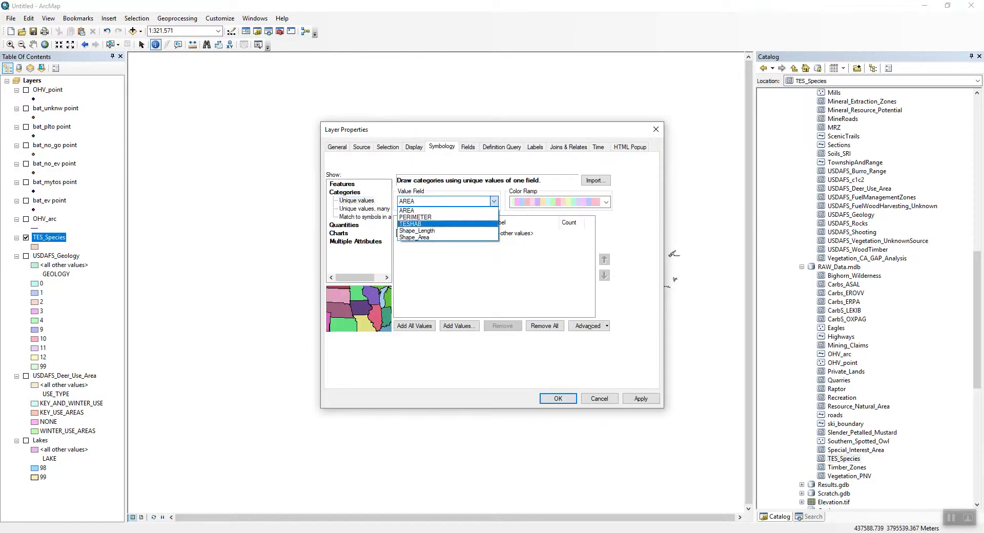
{"action": "left_click", "coordinate": [416, 224]}
{"action": "left_click", "coordinate": [415, 326]}
{"action": "left_click", "coordinate": [640, 398]}
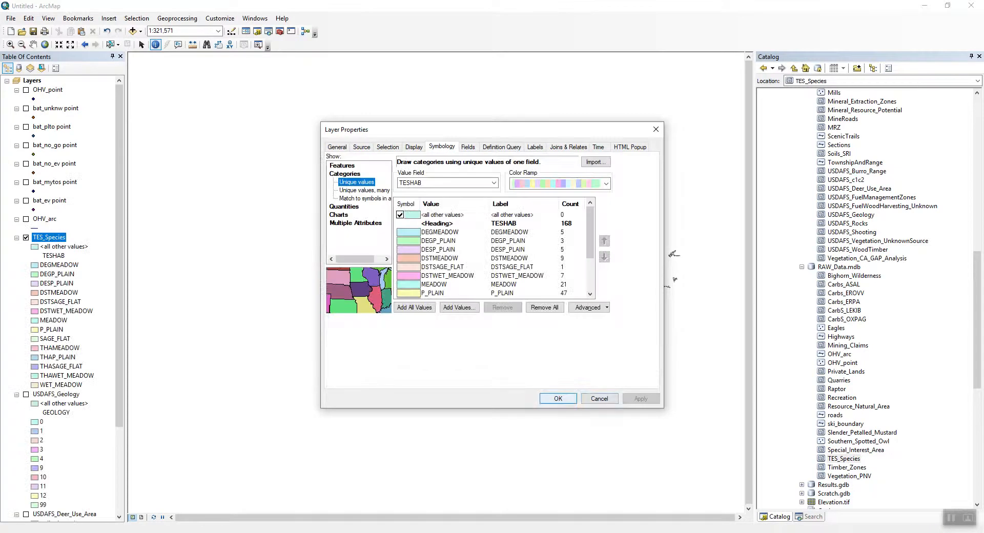
{"action": "left_click", "coordinate": [558, 398]}
Add the Lakes feature class from FileGDB.gdb to the map and move it to the bottom of the layer list.
{"action": "left_click", "coordinate": [10, 45]}
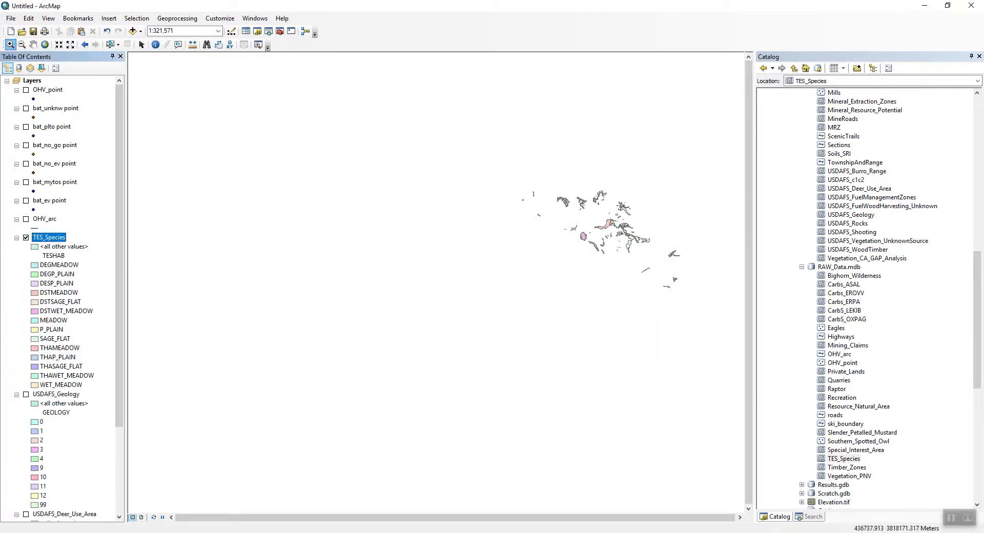
{"action": "left_click_drag", "start_coordinate": [498, 166], "coordinate": [693, 308]}
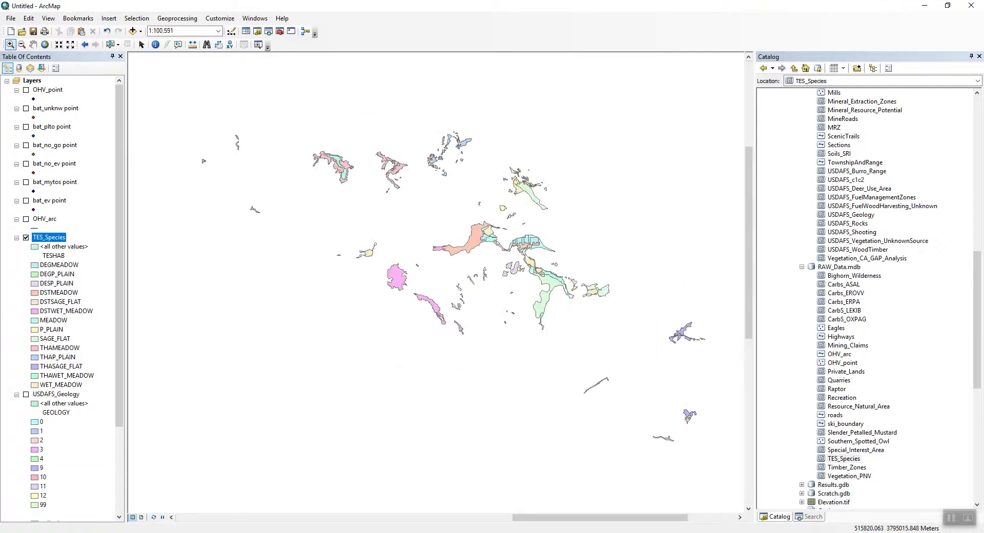
{"action": "scroll", "coordinate": [866, 297], "scroll_direction": "up", "scroll_amount": 4}
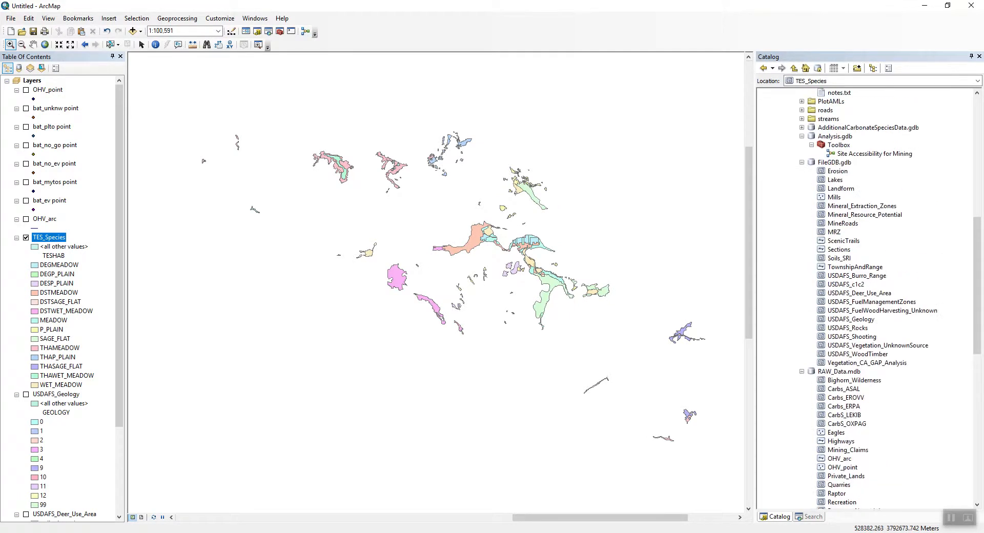
{"action": "left_click", "coordinate": [834, 180]}
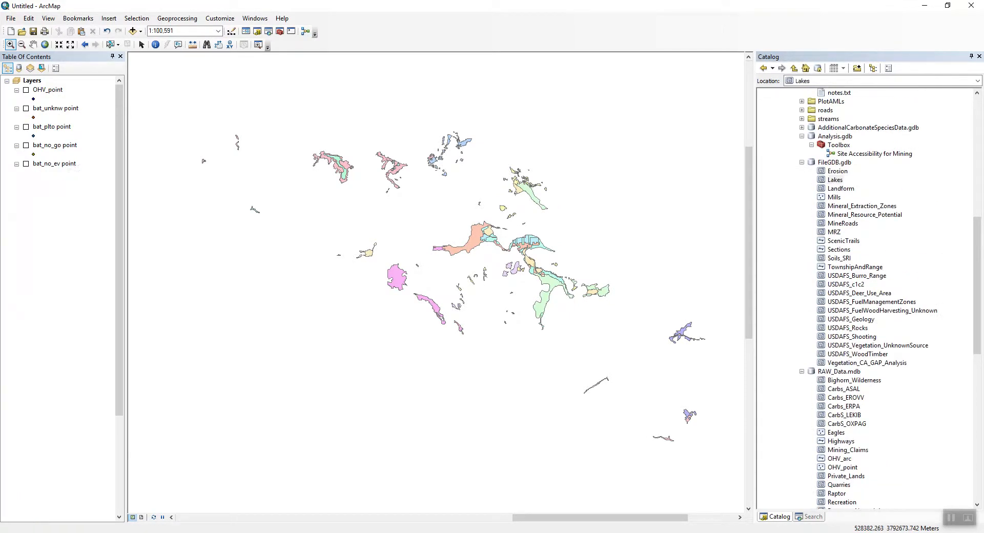
{"action": "left_click_drag", "start_coordinate": [835, 180], "coordinate": [536, 236]}
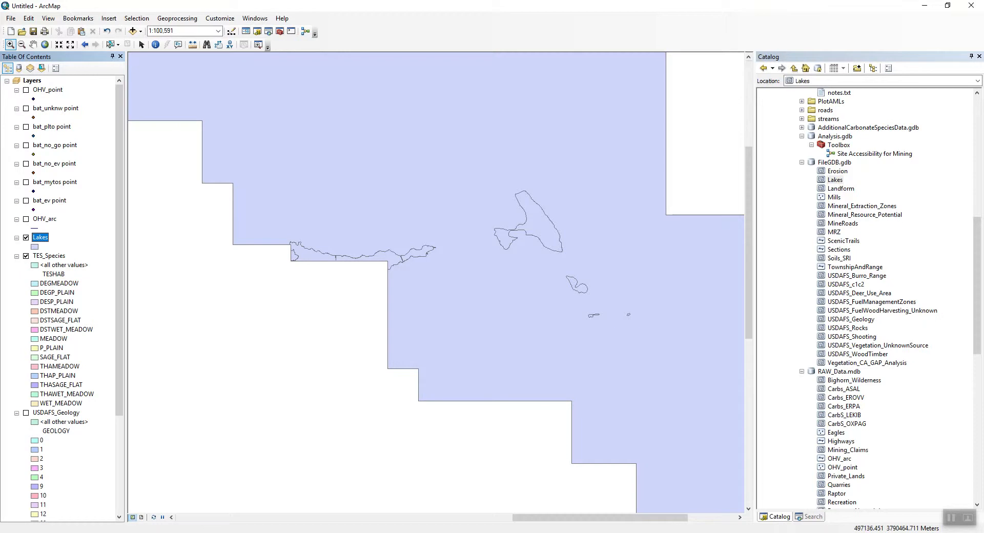
{"action": "left_click_drag", "start_coordinate": [40, 238], "coordinate": [49, 482]}
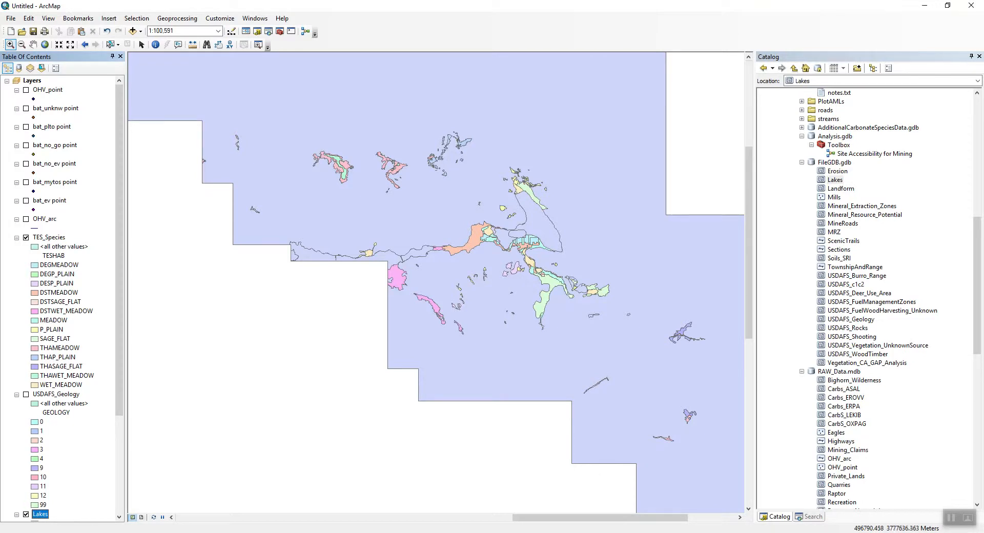
Switch to the web browser and search for p plain habitat big bear in a new tab.
{"action": "mouse_move", "coordinate": [139, 532]}
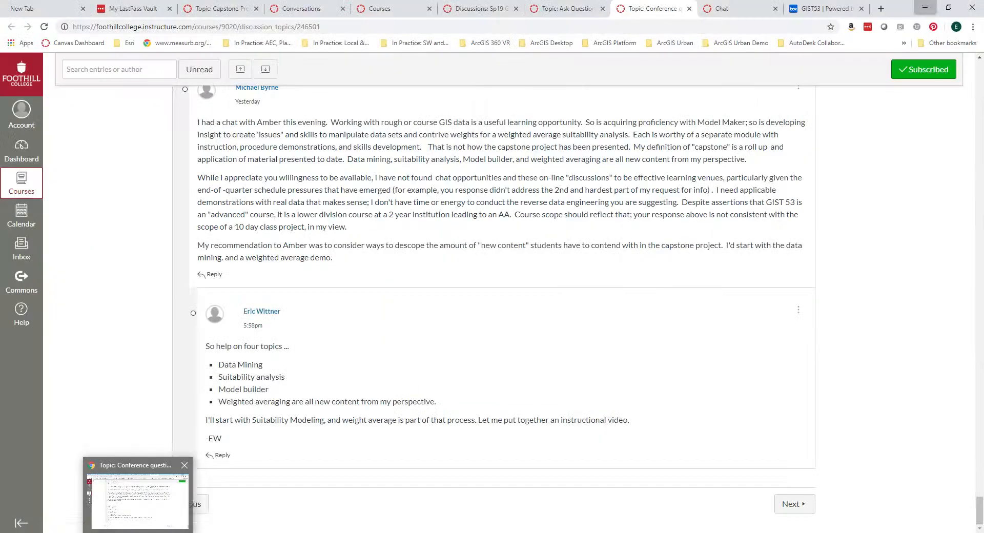
{"action": "left_click", "coordinate": [139, 499]}
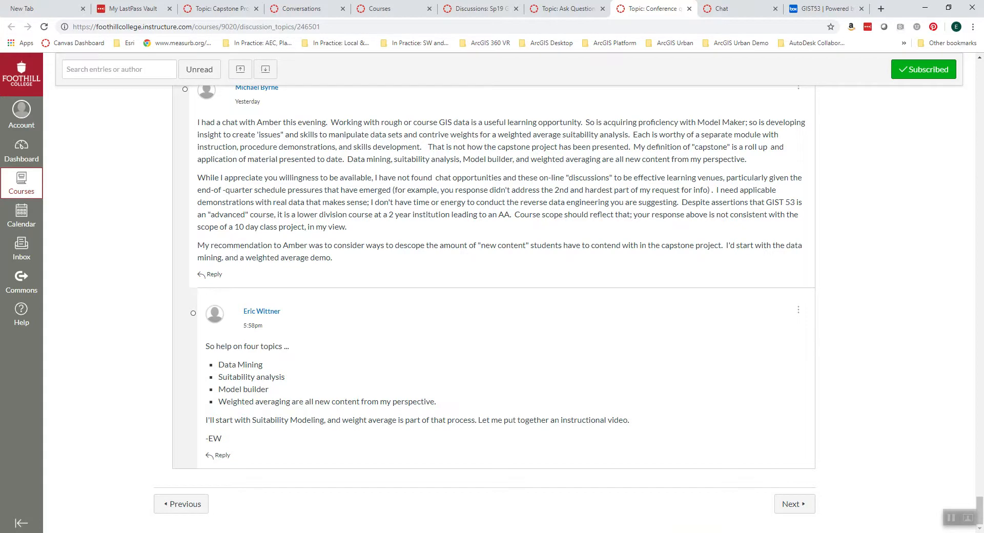
{"action": "left_click", "coordinate": [116, 532]}
{"action": "key", "text": "ctrl+t"}
{"action": "type", "text": "p plain big bear"}
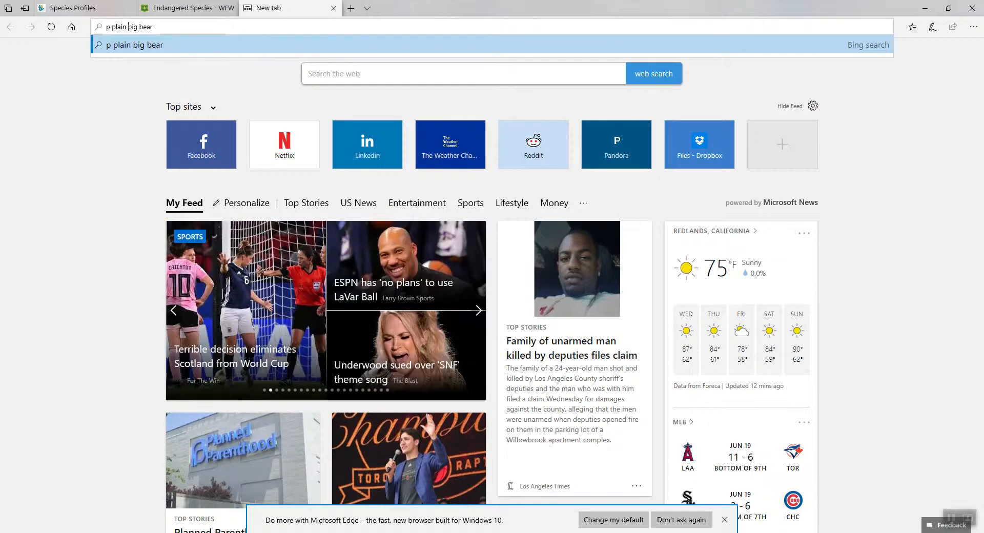
{"action": "type", "text": "habitat"}
{"action": "key", "text": "Return"}
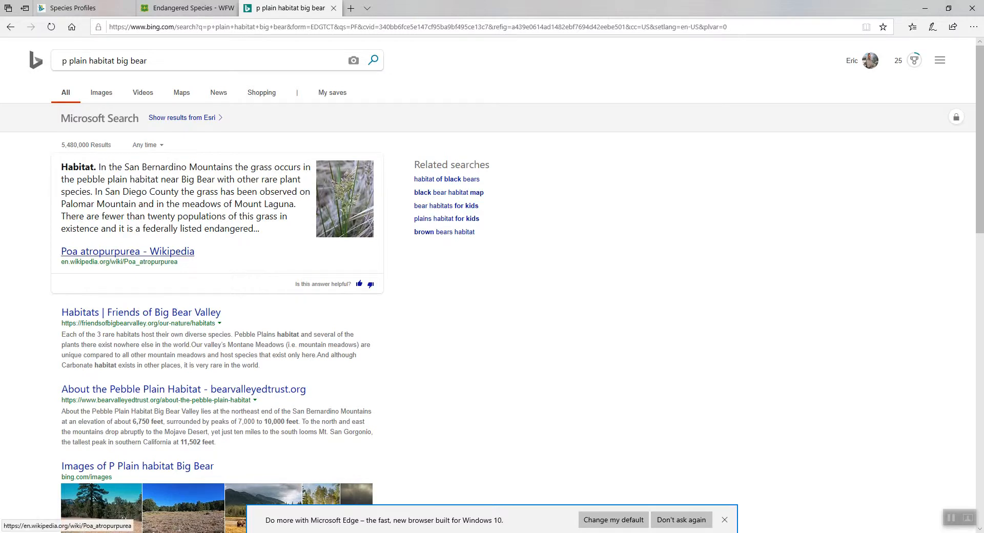
Open the Poa atropurpurea Wikipedia result and its pebble plain link, then go back.
{"action": "left_click", "coordinate": [127, 251]}
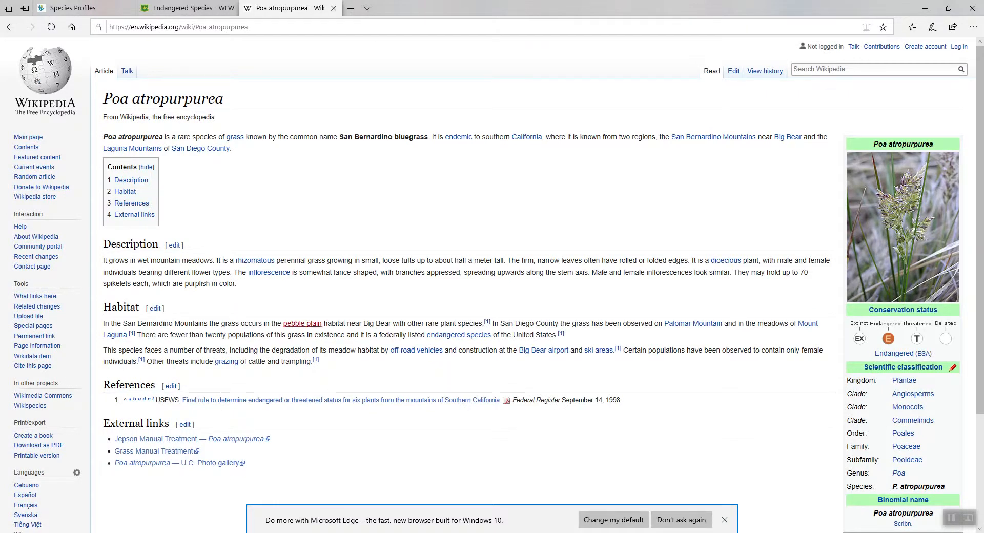
{"action": "left_click", "coordinate": [302, 324]}
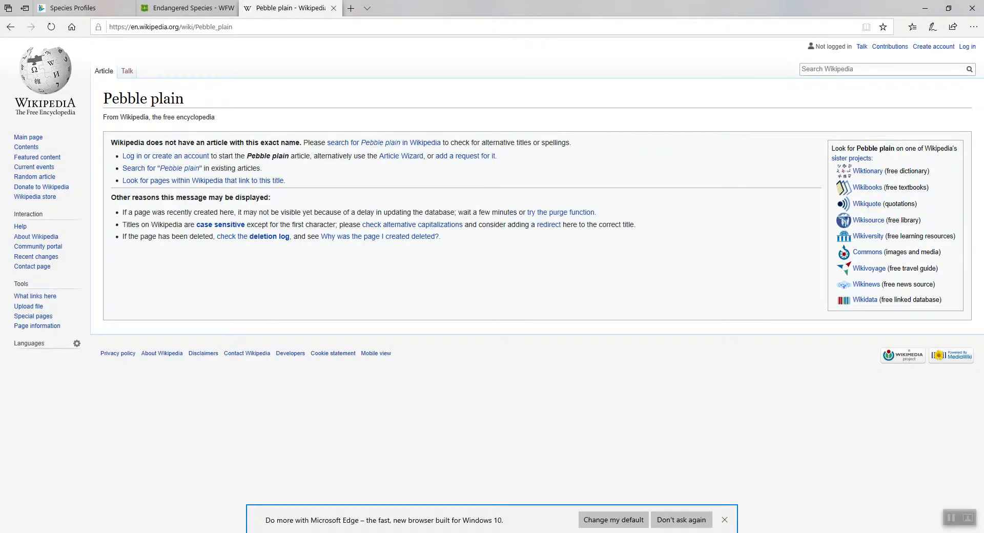
{"action": "left_click", "coordinate": [10, 27]}
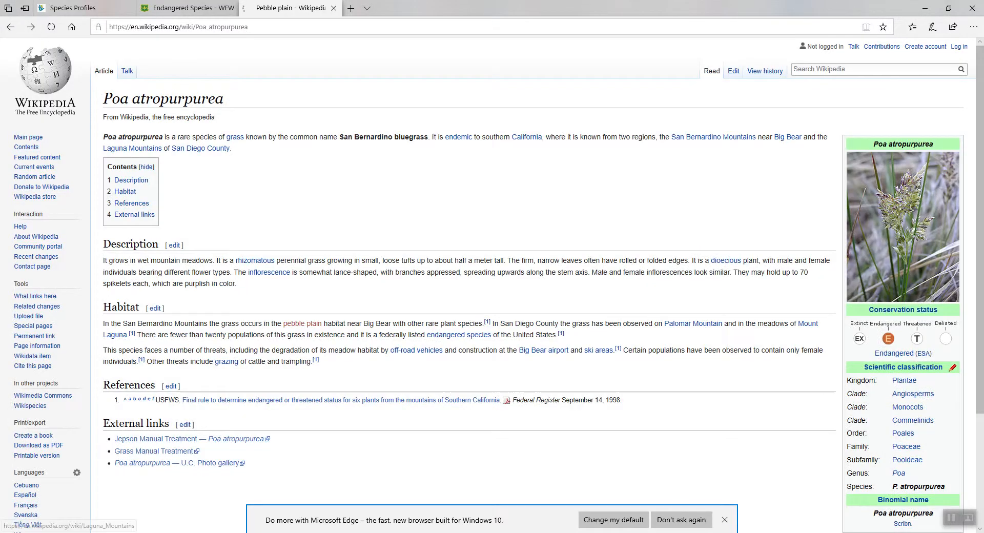
Search the web for pebble plain habitat in a new tab.
{"action": "left_click", "coordinate": [350, 8]}
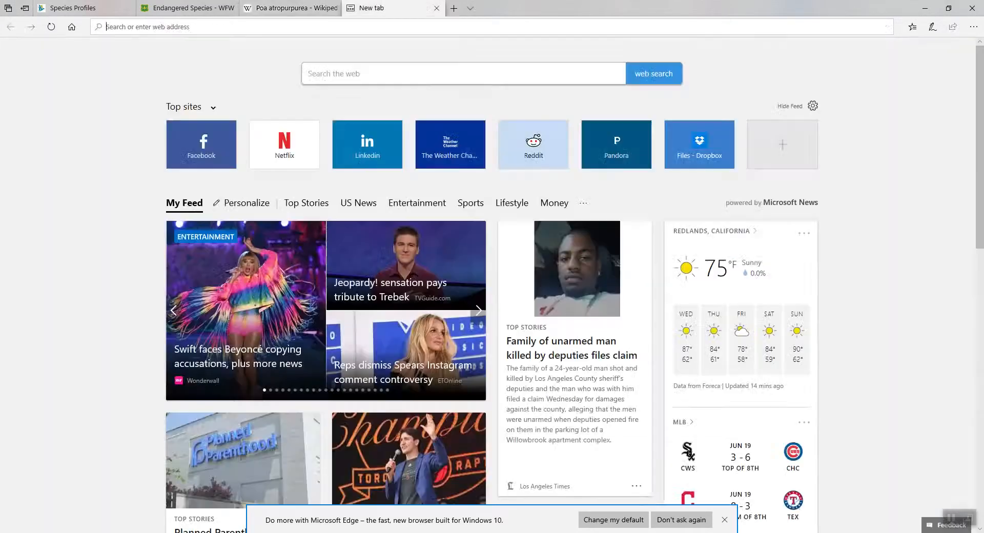
{"action": "type", "text": "pebble pl"}
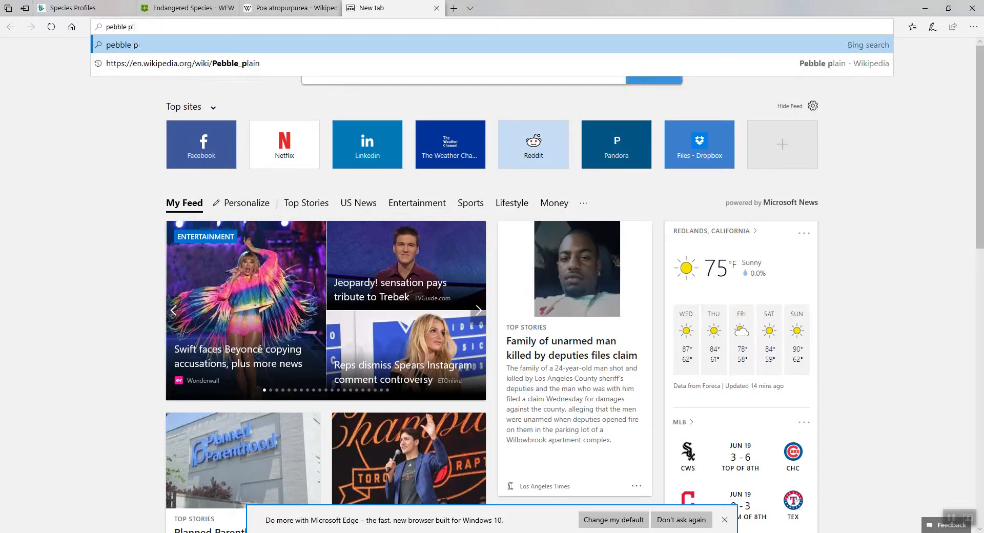
{"action": "type", "text": "ain habitat"}
{"action": "key", "text": "Return"}
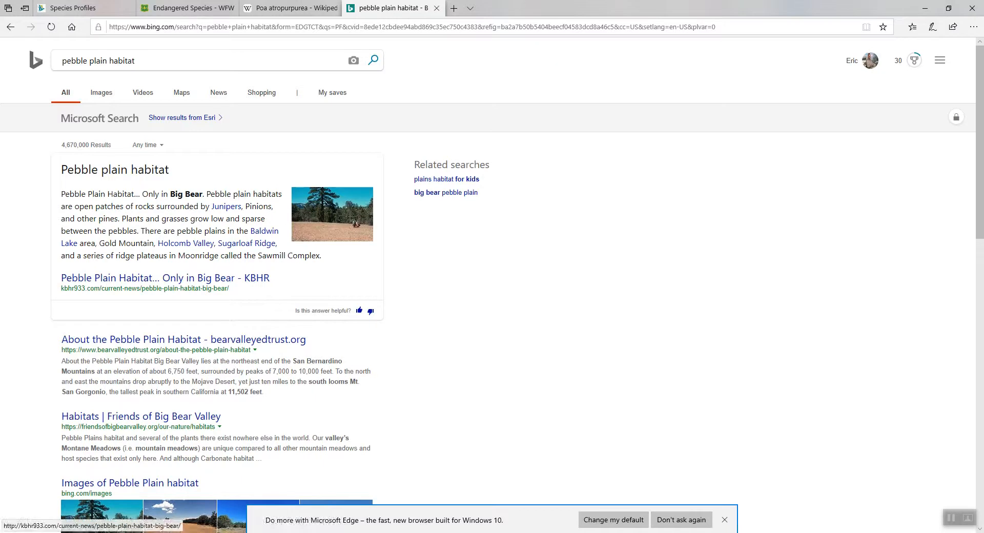
Open the KBHR article Pebble Plain Habitat… Only in Big Bear and read through it.
{"action": "left_click", "coordinate": [165, 278]}
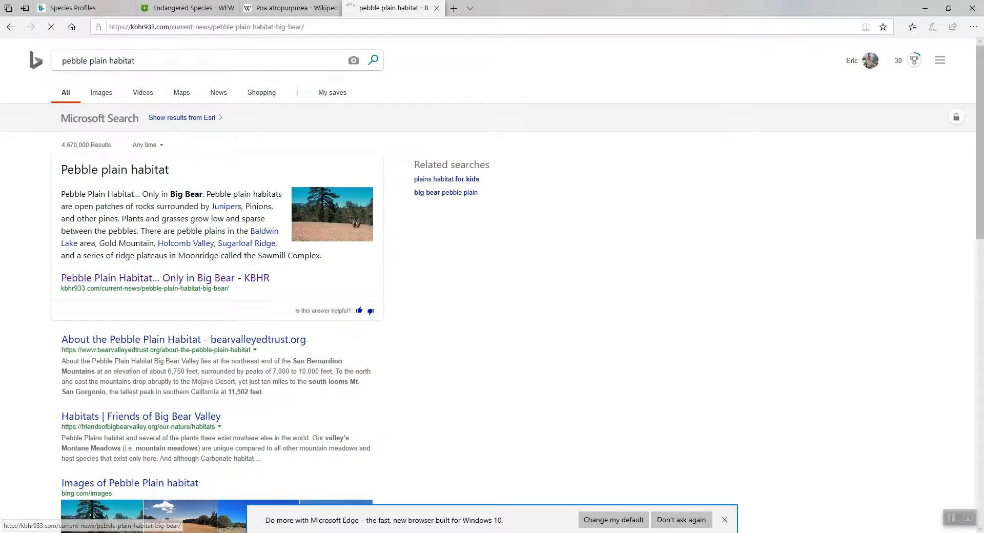
{"action": "scroll", "coordinate": [389, 282], "scroll_direction": "down", "scroll_amount": 4}
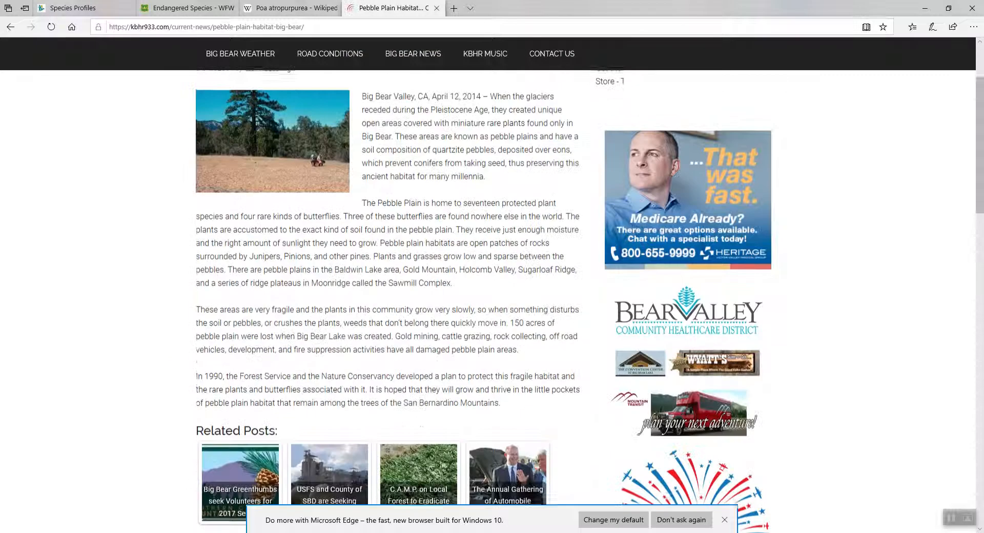
{"action": "scroll", "coordinate": [390, 282], "scroll_direction": "up", "scroll_amount": 5}
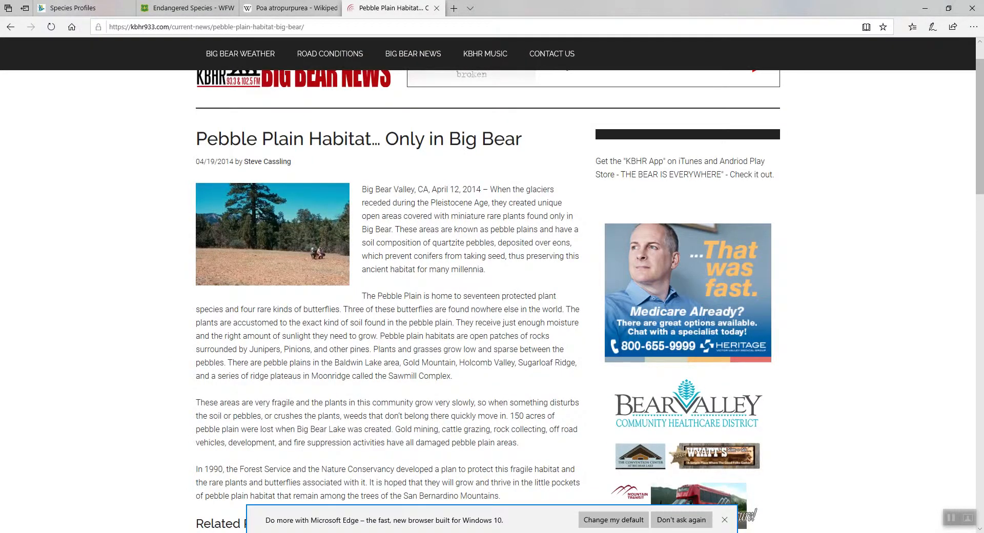
{"action": "scroll", "coordinate": [389, 282], "scroll_direction": "up", "scroll_amount": 1}
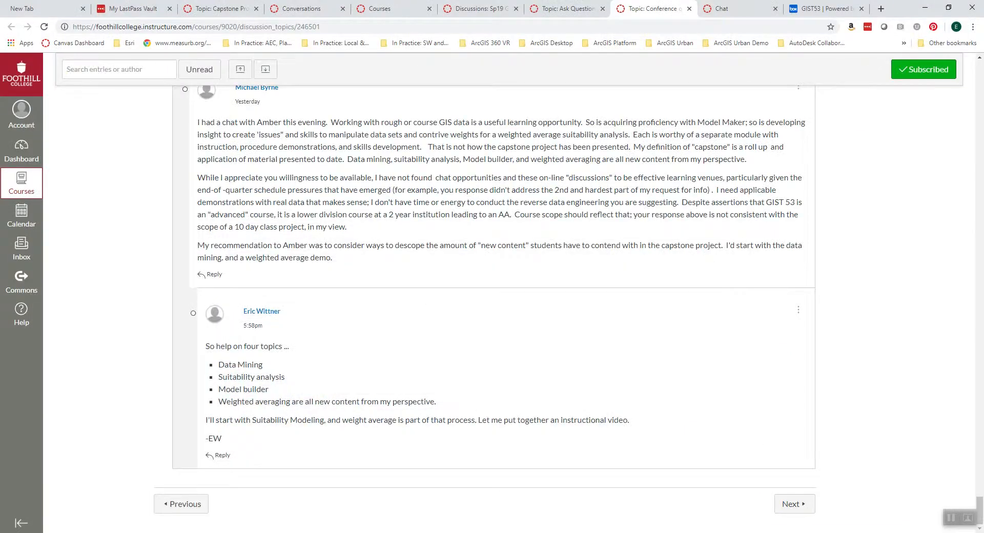
{"action": "scroll", "coordinate": [492, 282], "scroll_direction": "up", "scroll_amount": 2}
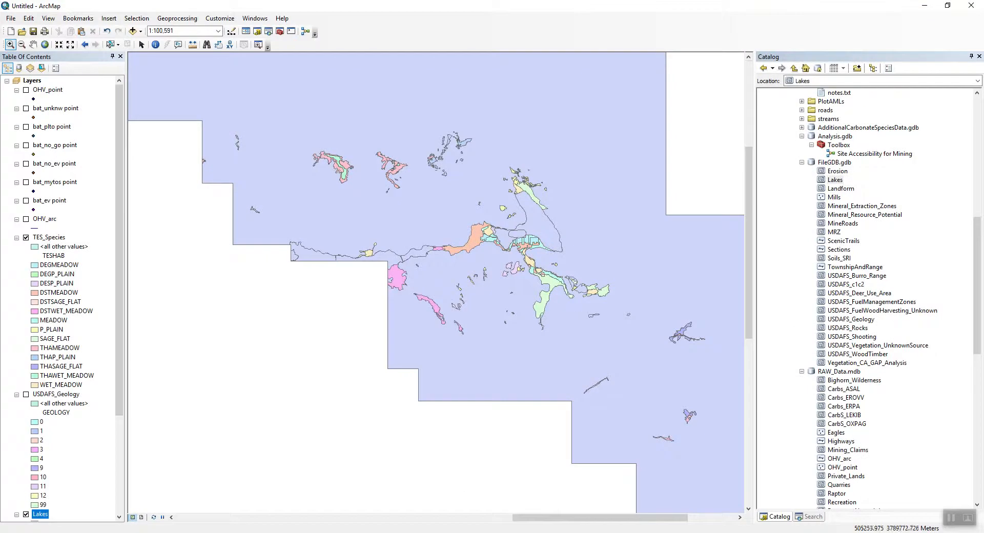
{"action": "left_click", "coordinate": [33, 44]}
{"action": "left_click_drag", "start_coordinate": [351, 174], "coordinate": [438, 228]}
{"action": "left_click_drag", "start_coordinate": [449, 188], "coordinate": [412, 260]}
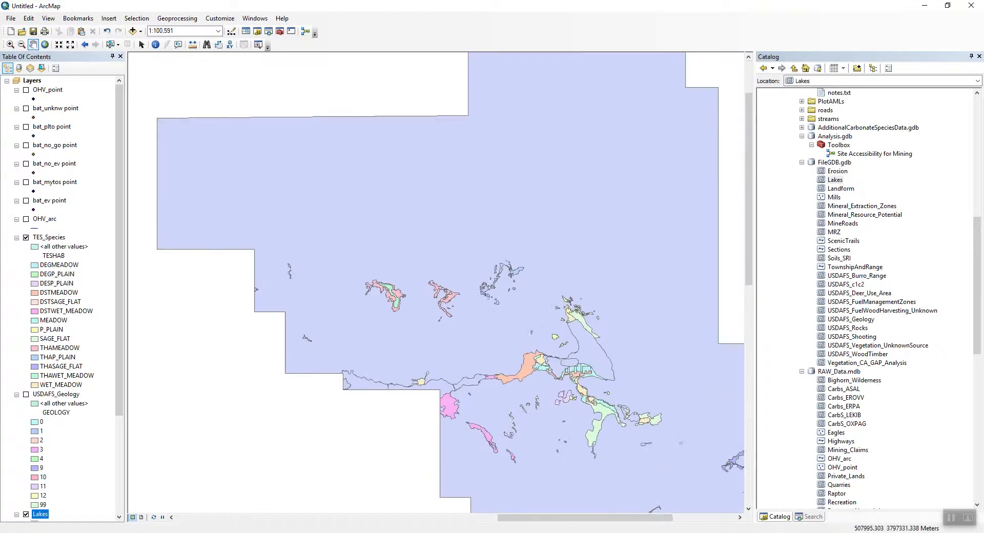
{"action": "left_click_drag", "start_coordinate": [385, 389], "coordinate": [358, 314]}
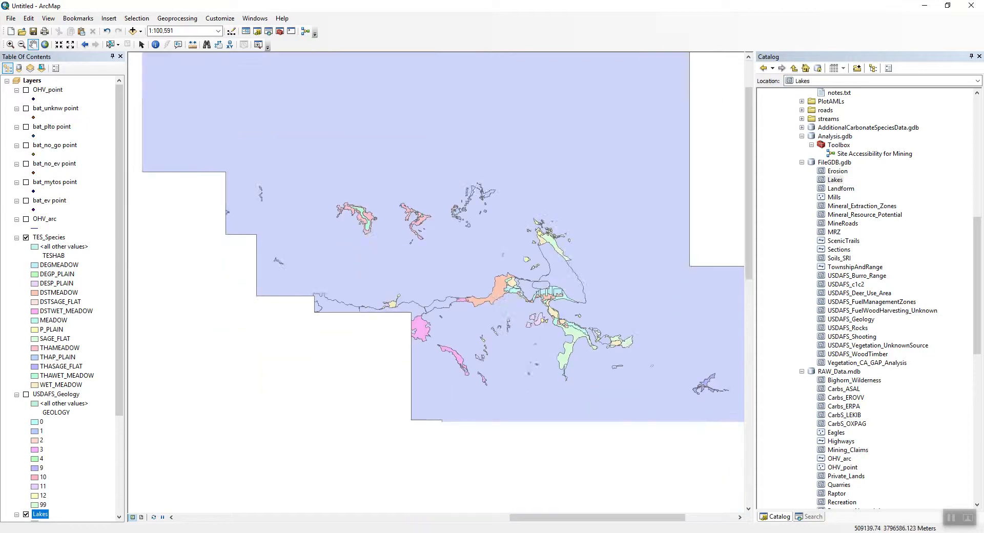
{"action": "mouse_move", "coordinate": [213, 532]}
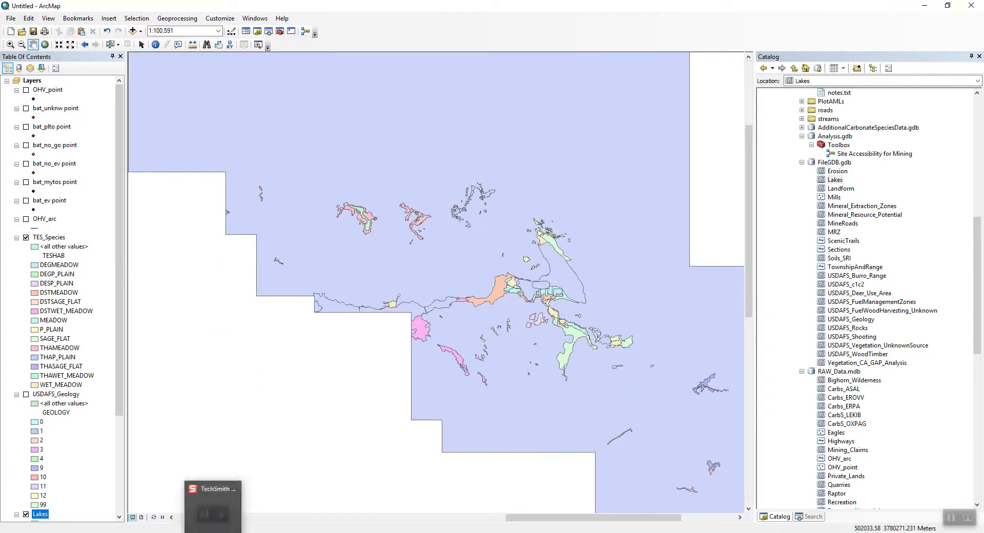
{"action": "left_click", "coordinate": [212, 532]}
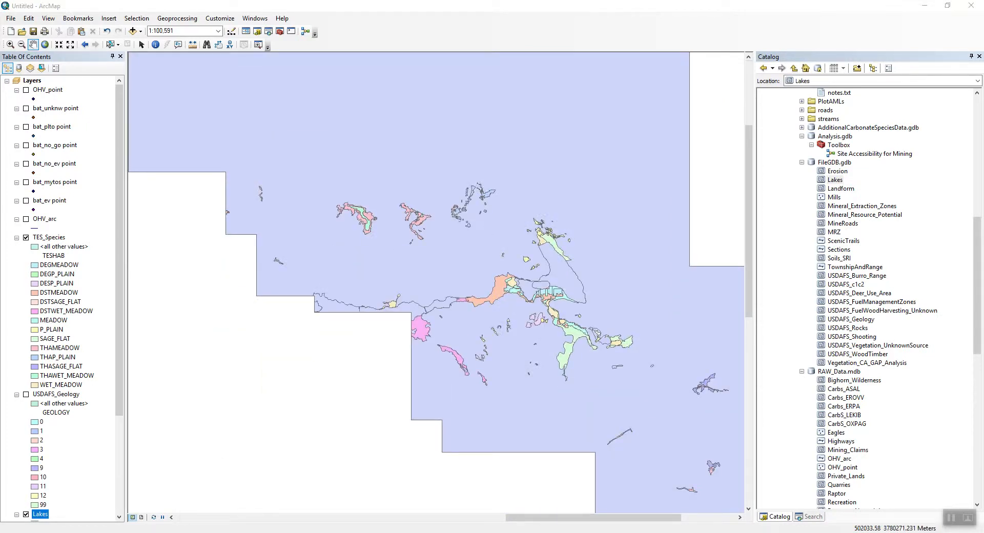